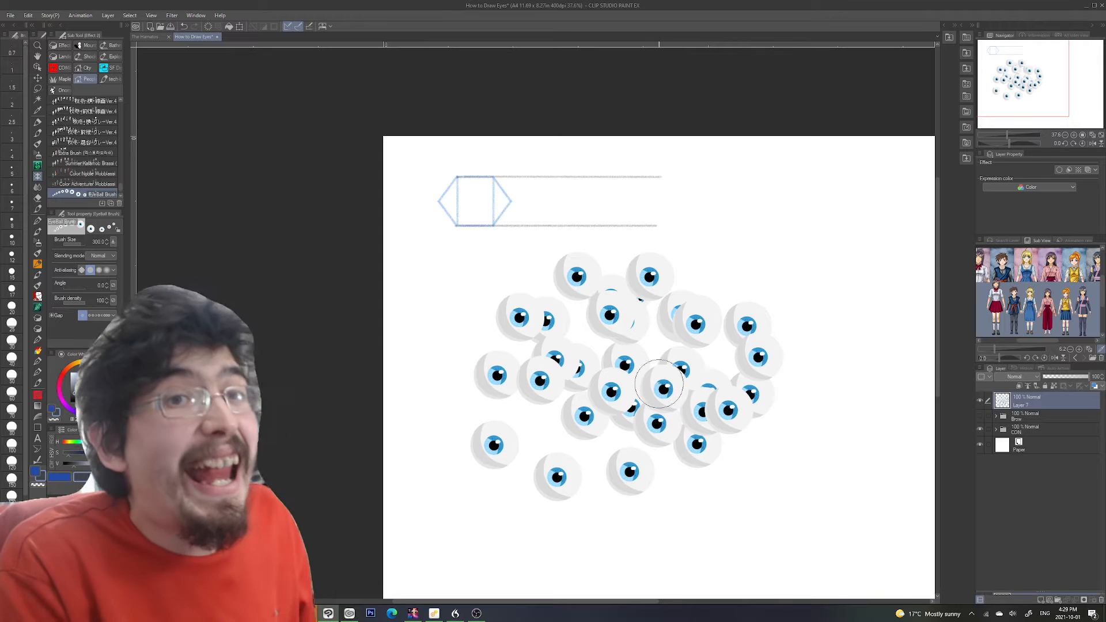
- Undo the eyeball brush strokes scattered over the canvas
key("ctrl+z")
mouse_move(987, 74)
left_mouse_down()
mouse_move(999, 78)
mouse_move(987, 83)
left_mouse_up()
left_click_drag(1007, 135, 1011, 135)
left_click_drag(997, 79, 1009, 58)
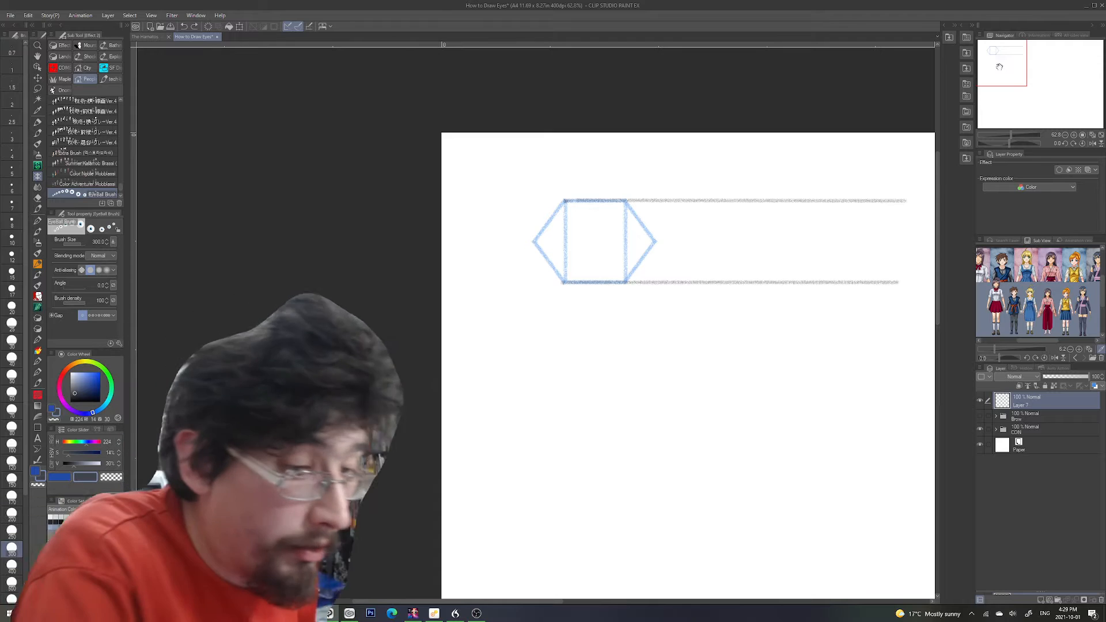
scroll(1001, 70, "up", 3)
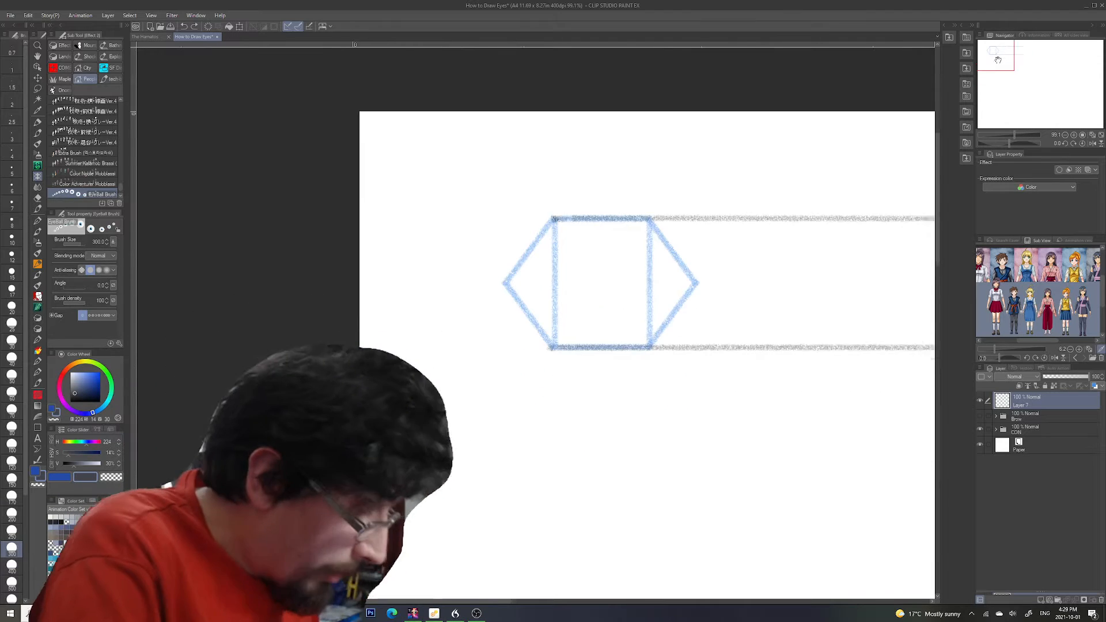
left_click_drag(997, 60, 1001, 48)
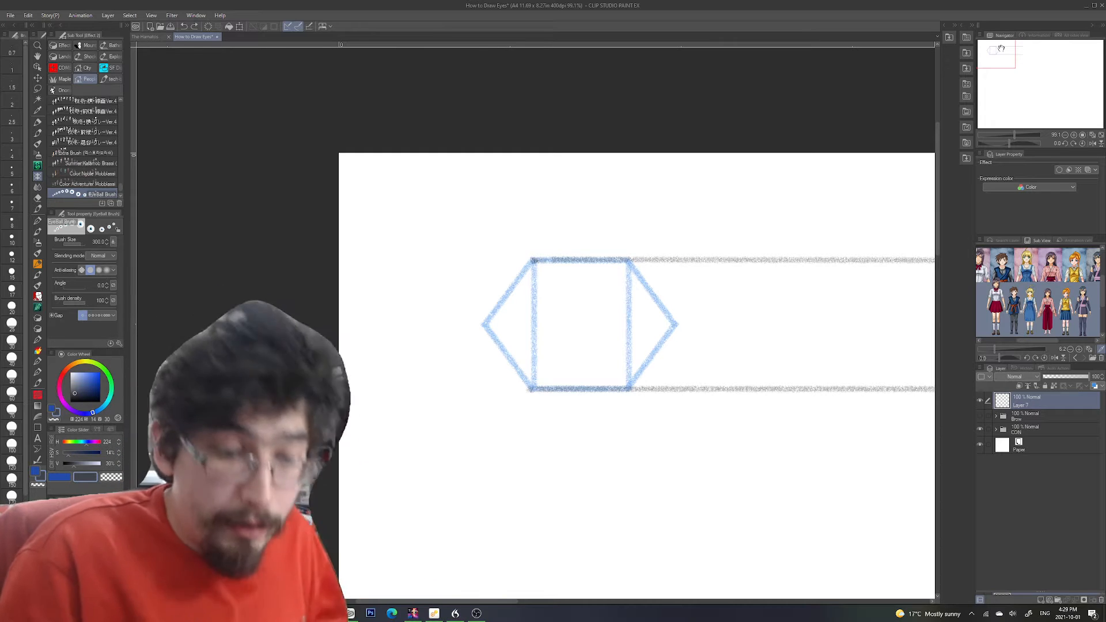
- Number the six outer sides of the hexagon eye frame 1 to 6 with the DAUB Layout Tool Red 2 pencil
left_click(65, 475)
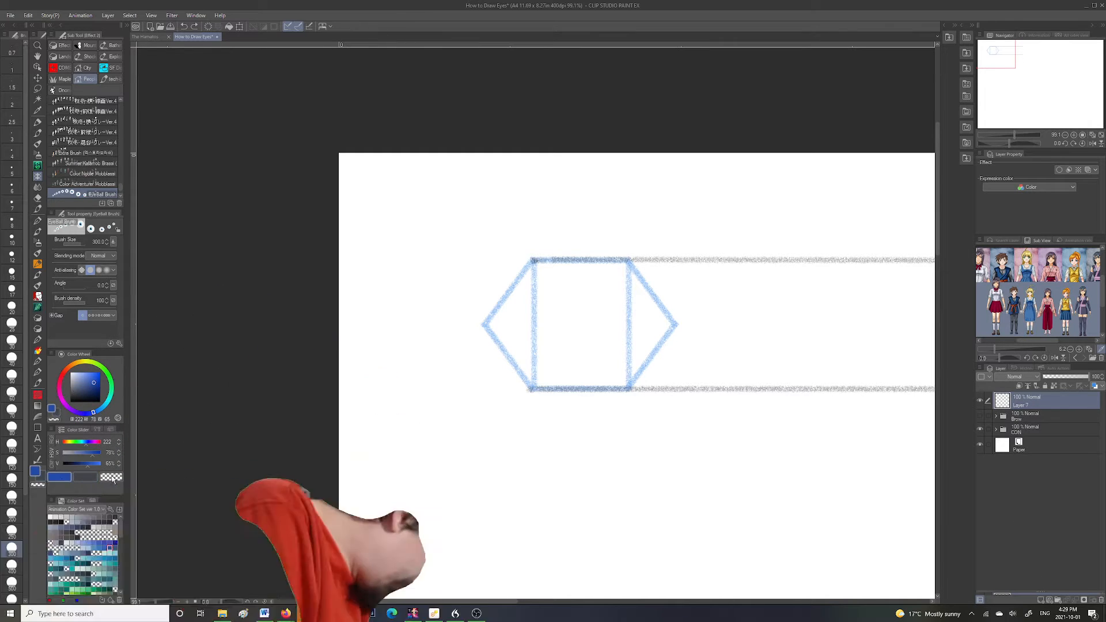
left_click(38, 134)
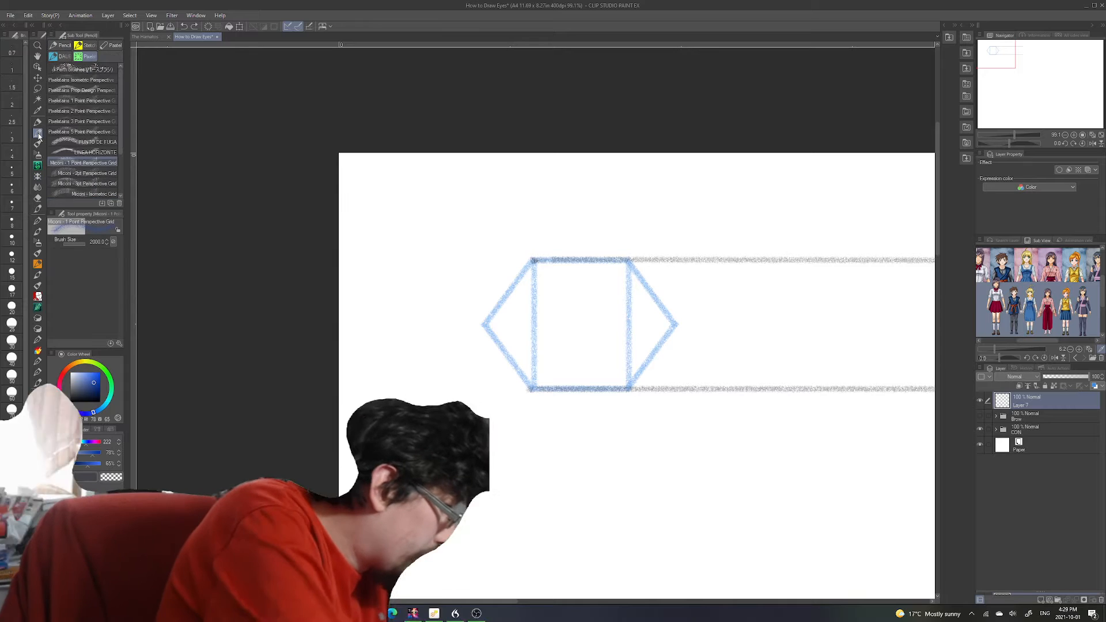
left_click(63, 56)
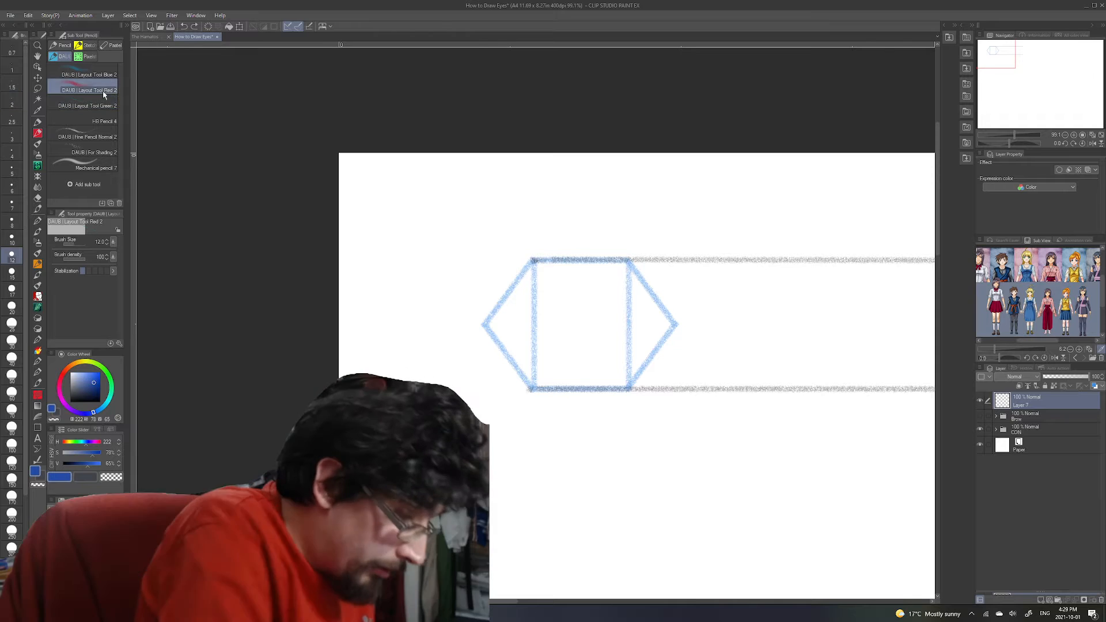
left_click(92, 90)
left_click_drag(480, 284, 481, 296)
key("ctrl+z")
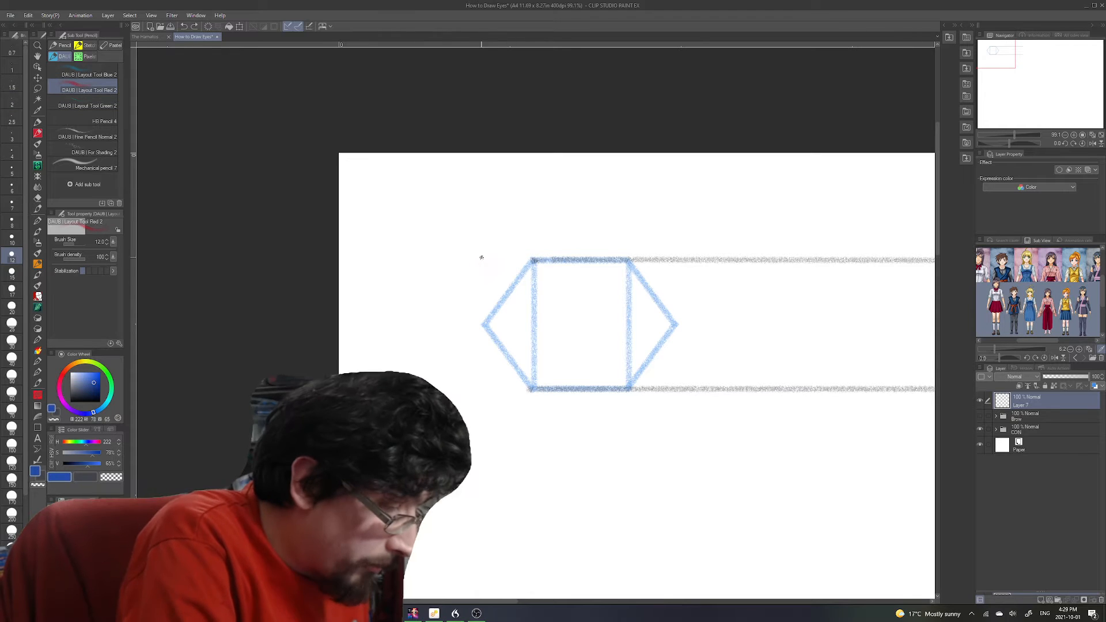
left_click_drag(482, 258, 483, 299)
left_click_drag(592, 248, 629, 248)
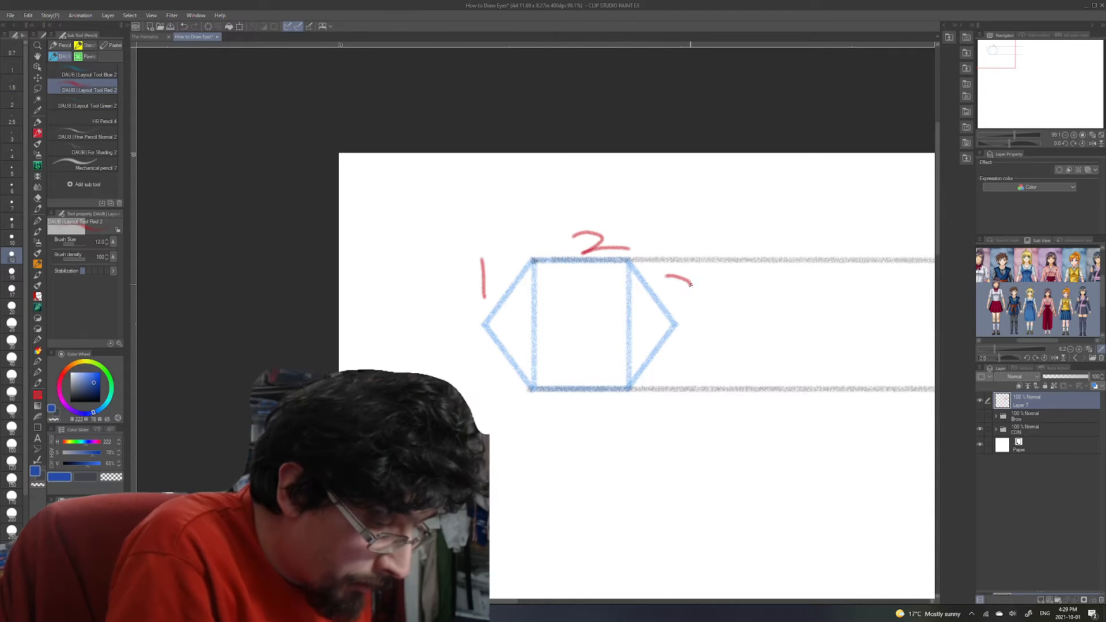
left_click_drag(690, 284, 685, 306)
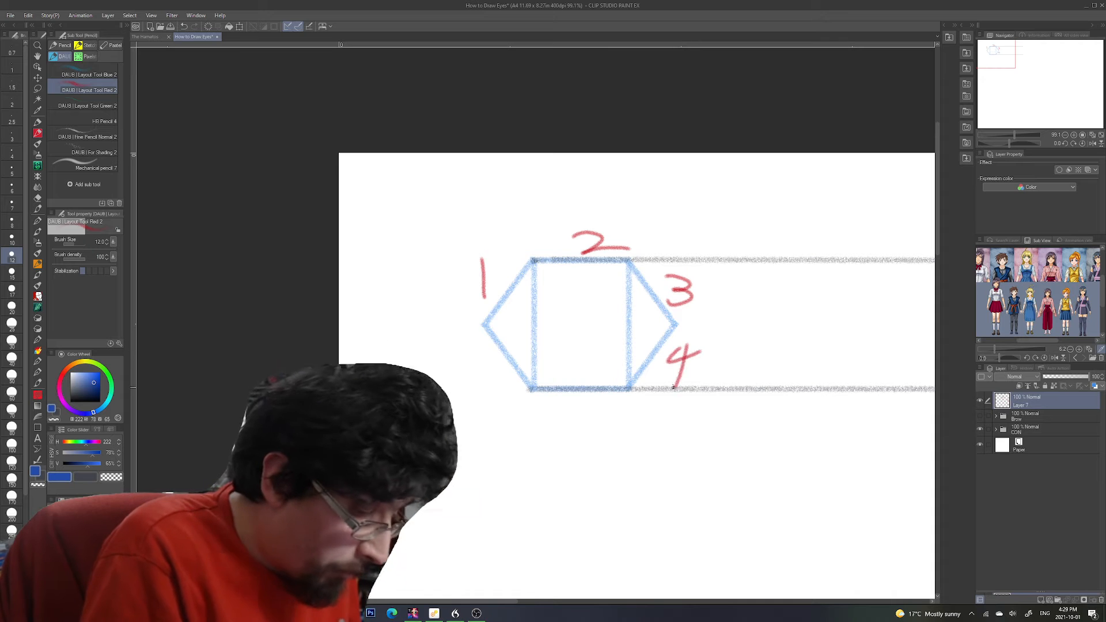
left_click_drag(571, 406, 605, 402)
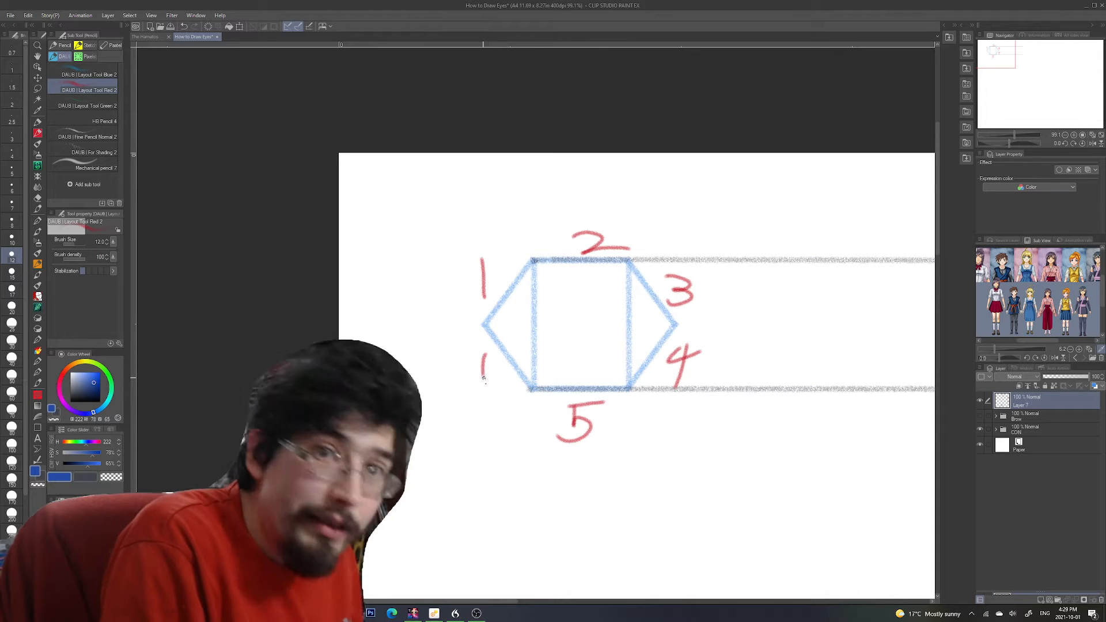
left_click_drag(484, 377, 486, 387)
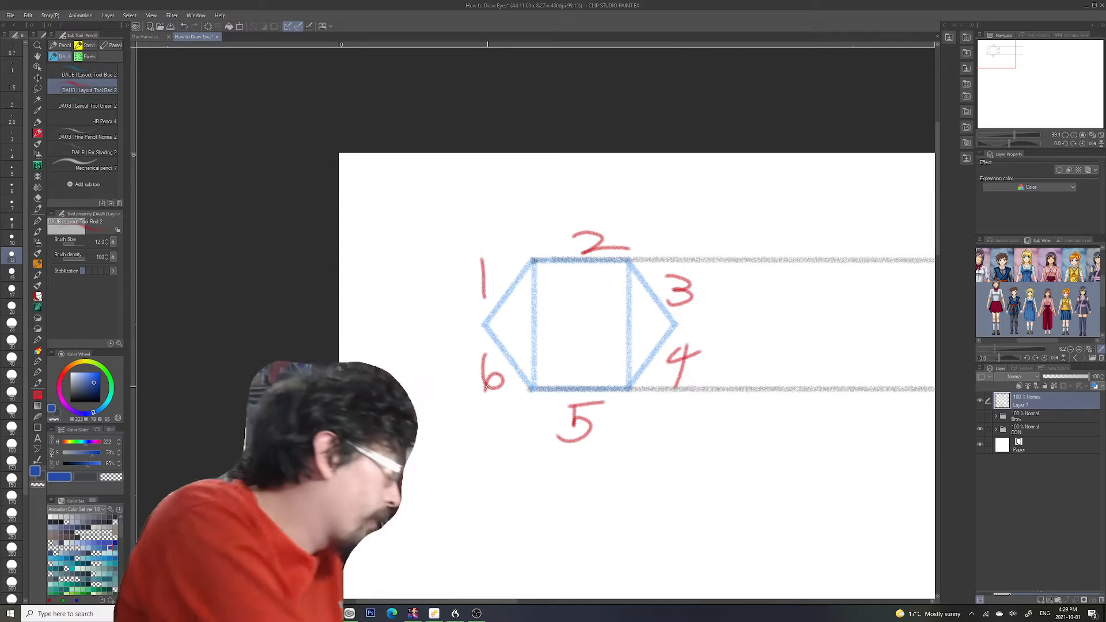
- Draw a second eye frame with Layout Tool Blue 2 from a square and two side triangles, and number its five sides in red
left_click(92, 74)
left_click_drag(898, 220, 698, 186)
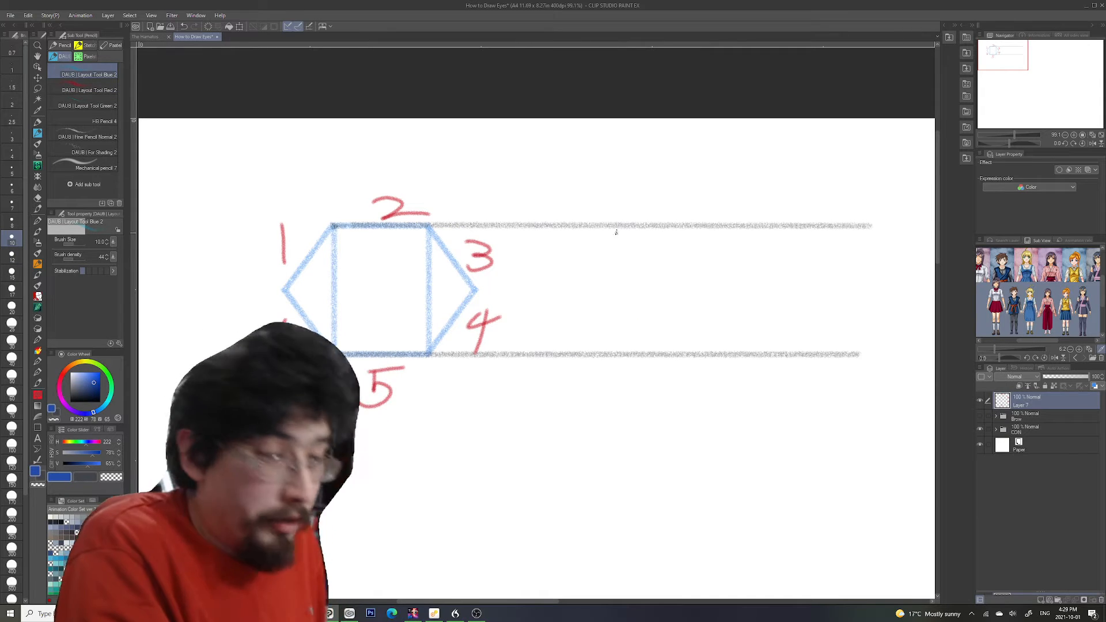
left_click_drag(636, 231, 634, 290)
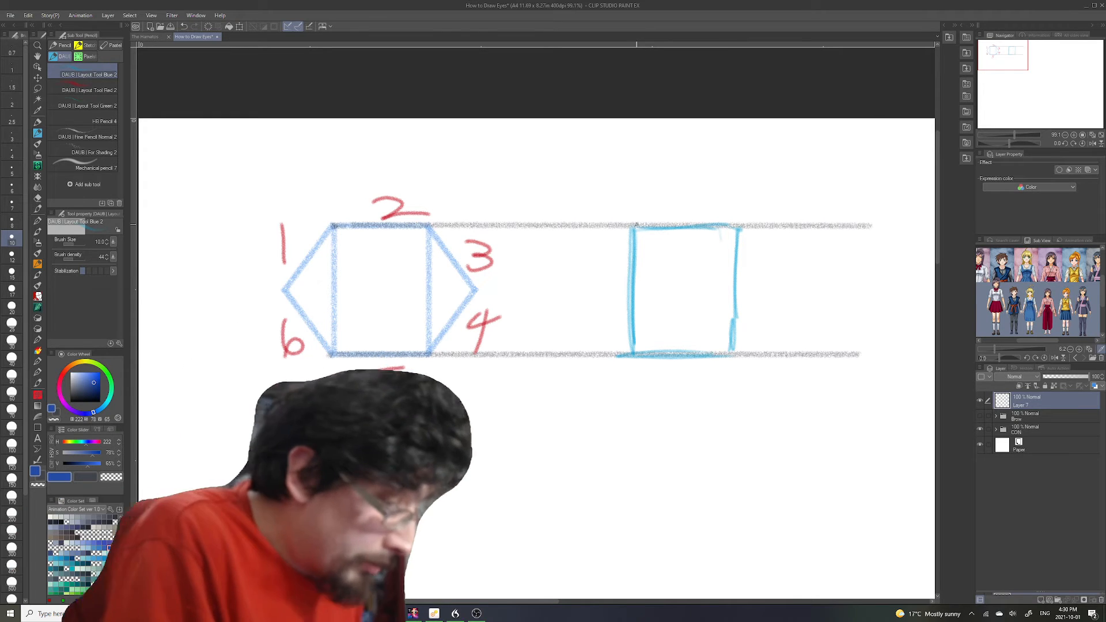
left_click_drag(632, 229, 560, 334)
mouse_move(612, 255)
left_mouse_down()
mouse_move(548, 340)
mouse_move(615, 358)
left_mouse_up()
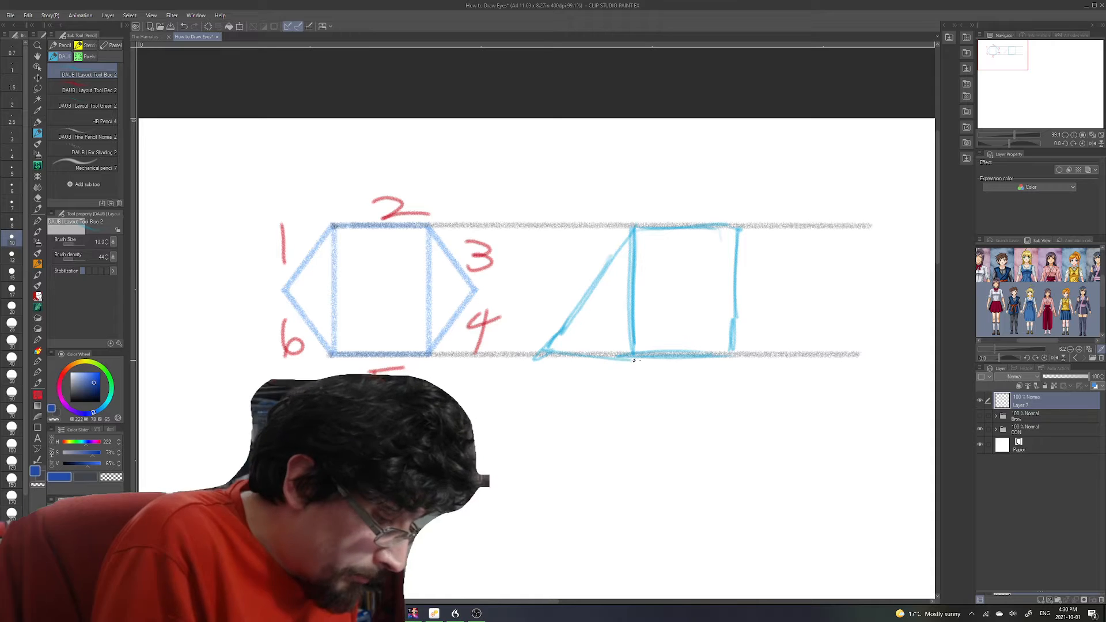
left_click_drag(730, 356, 823, 295)
mouse_move(738, 228)
left_mouse_down()
mouse_move(828, 296)
mouse_move(808, 282)
left_mouse_up()
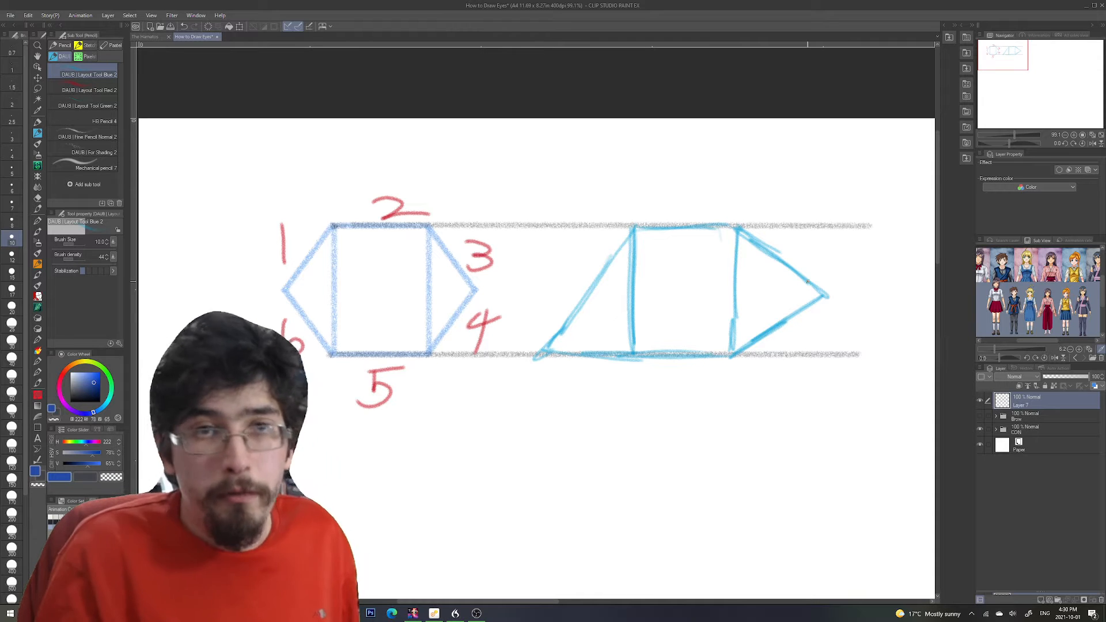
left_click(95, 87)
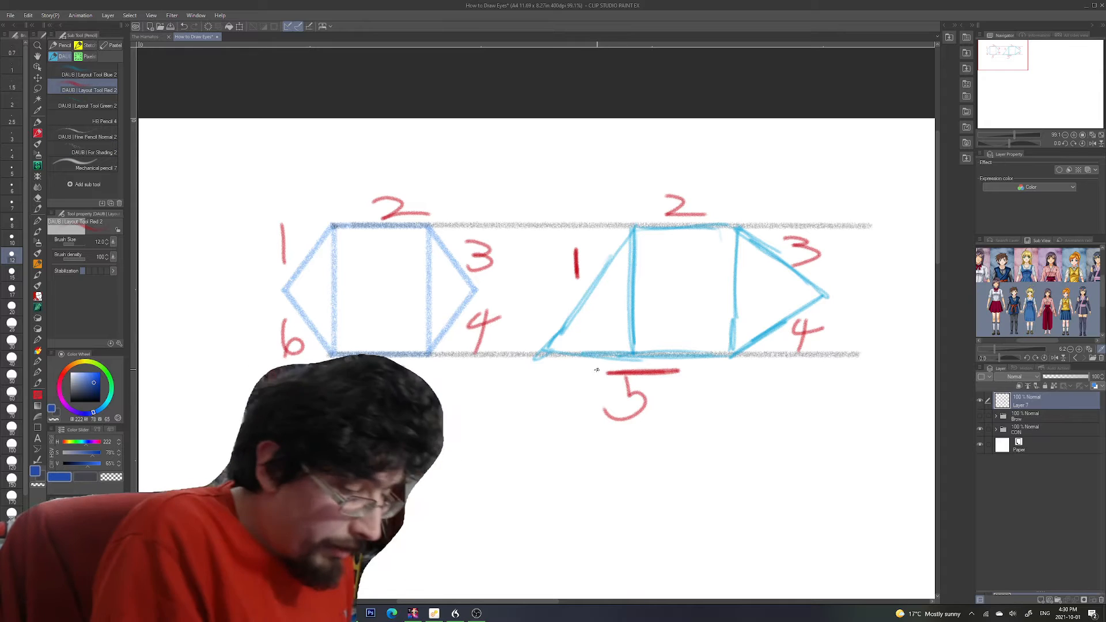
- Draw a slanted parallelogram eye frame with Layout Tool Blue 2 beside the five-sided frame, about the same height
left_click(89, 75)
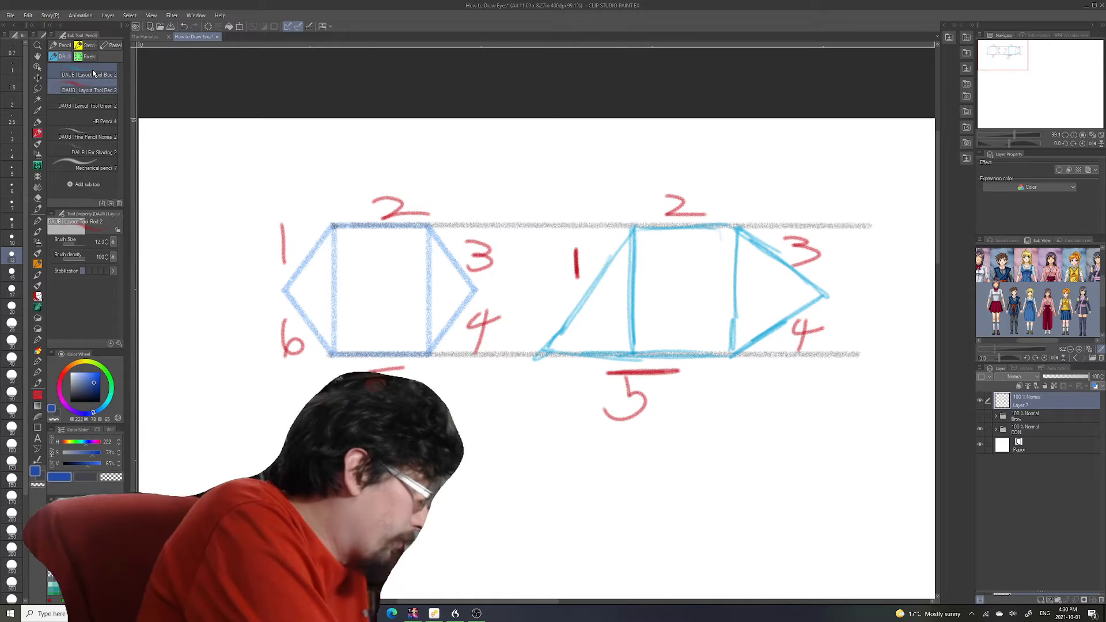
left_click_drag(1013, 61, 1013, 66)
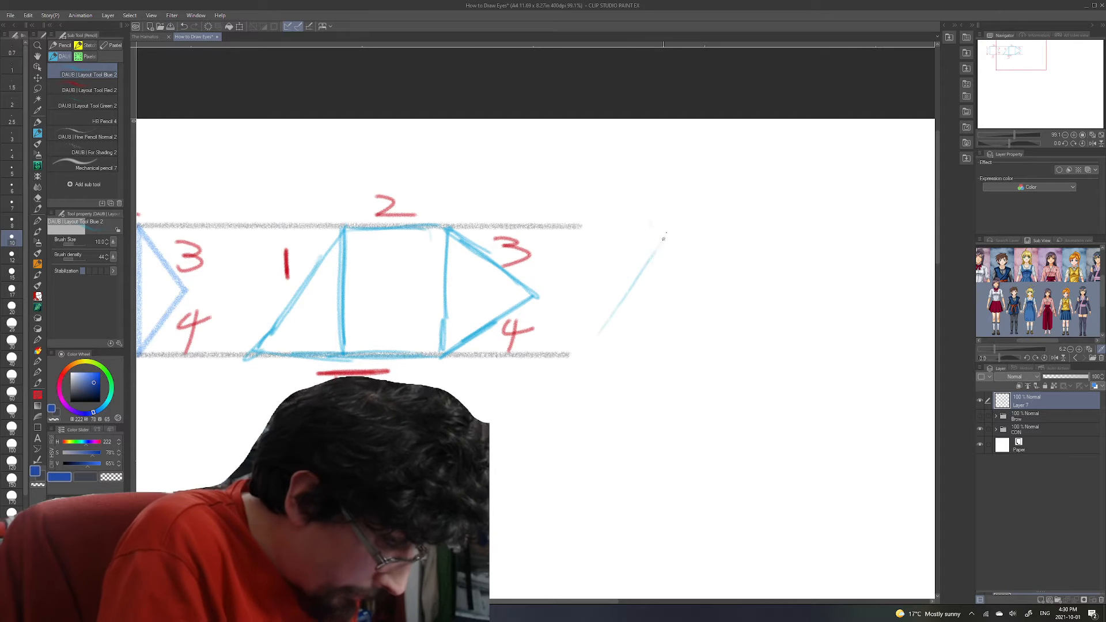
left_click_drag(669, 231, 568, 360)
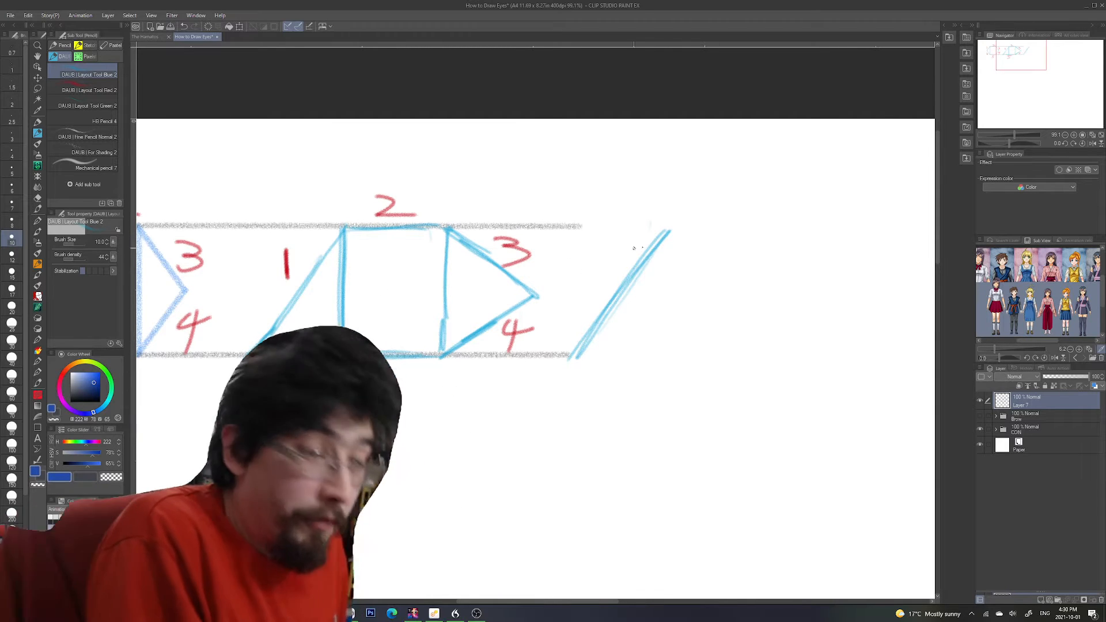
left_click_drag(689, 232, 823, 234)
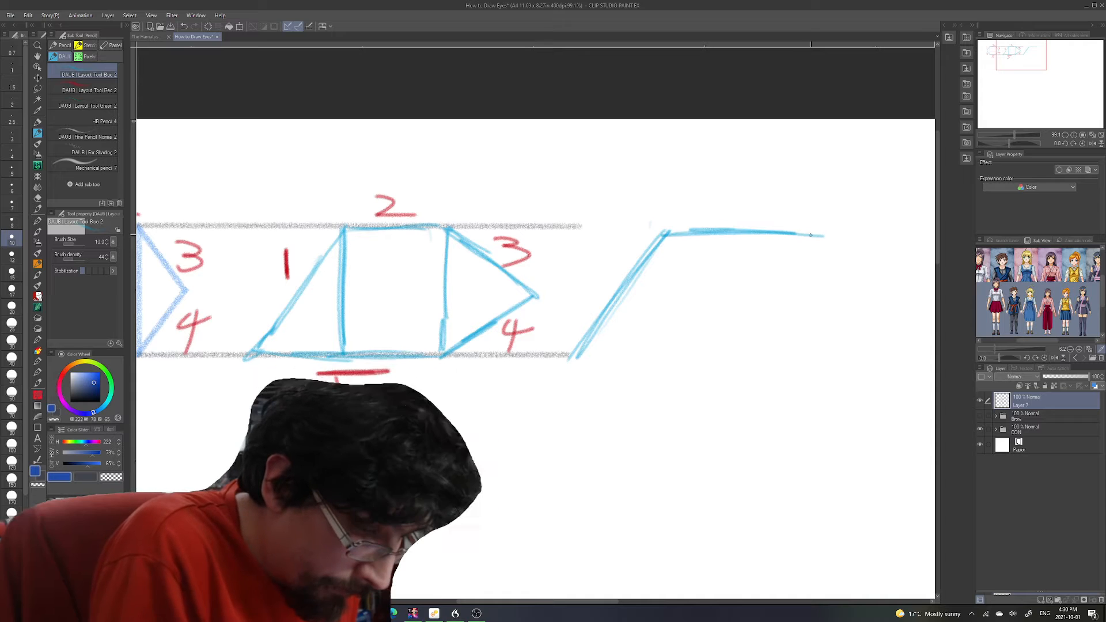
left_click_drag(762, 360, 838, 241)
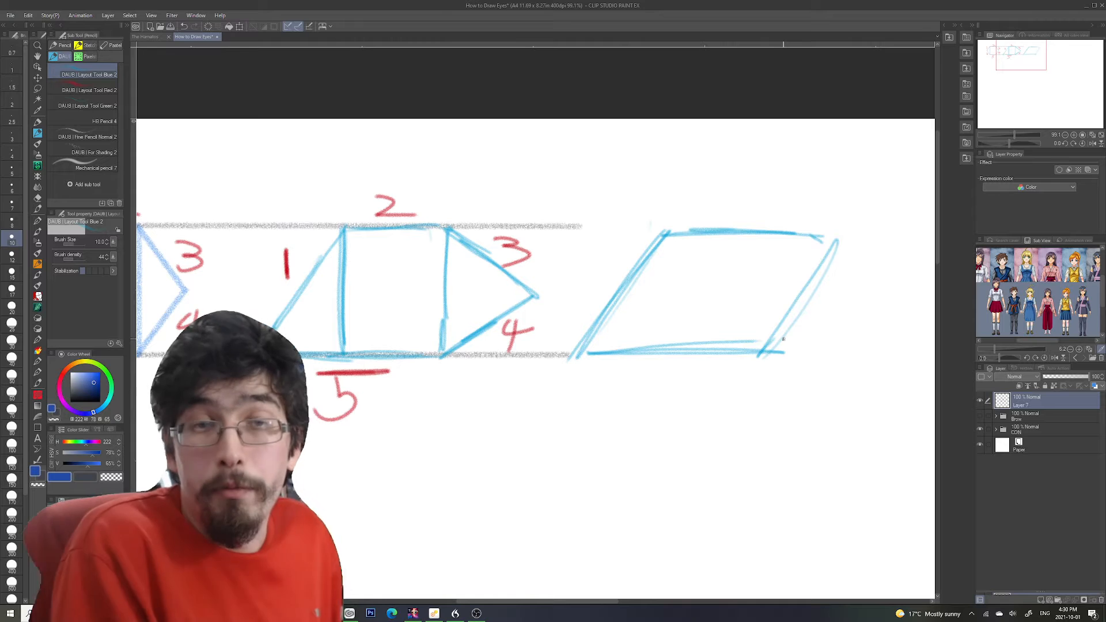
- Apply the blue layer color to the frame sketch layer and add a new layer above it
mouse_move(1024, 50)
left_mouse_down()
mouse_move(977, 62)
mouse_move(1024, 43)
mouse_move(1029, 51)
mouse_move(1027, 40)
mouse_move(1025, 51)
mouse_move(1045, 45)
mouse_move(996, 65)
mouse_move(992, 57)
left_mouse_up()
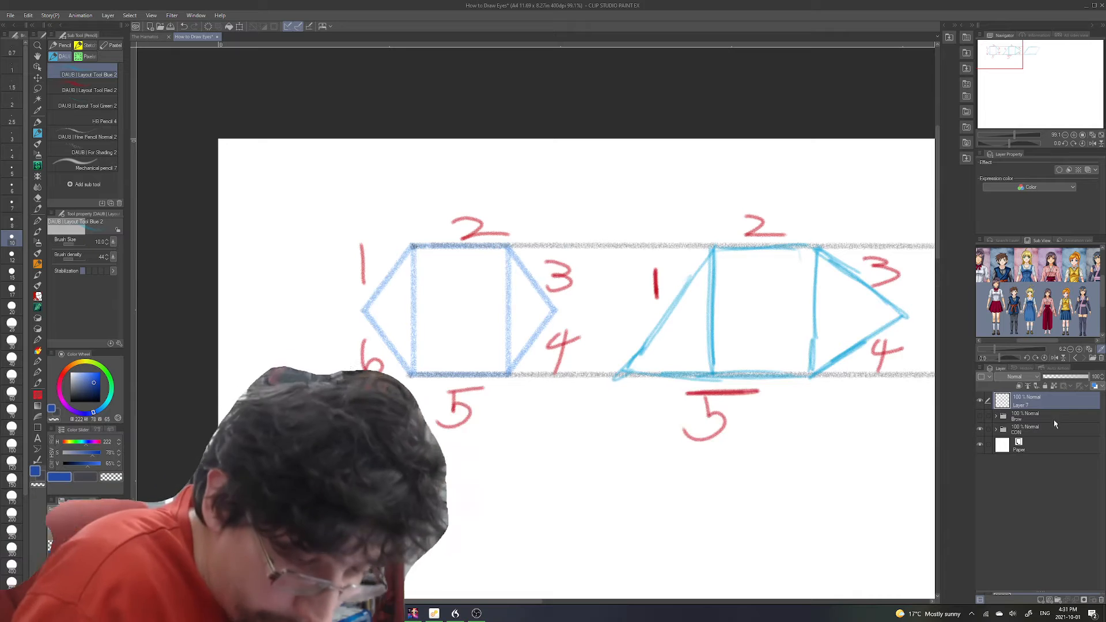
left_click(1092, 386)
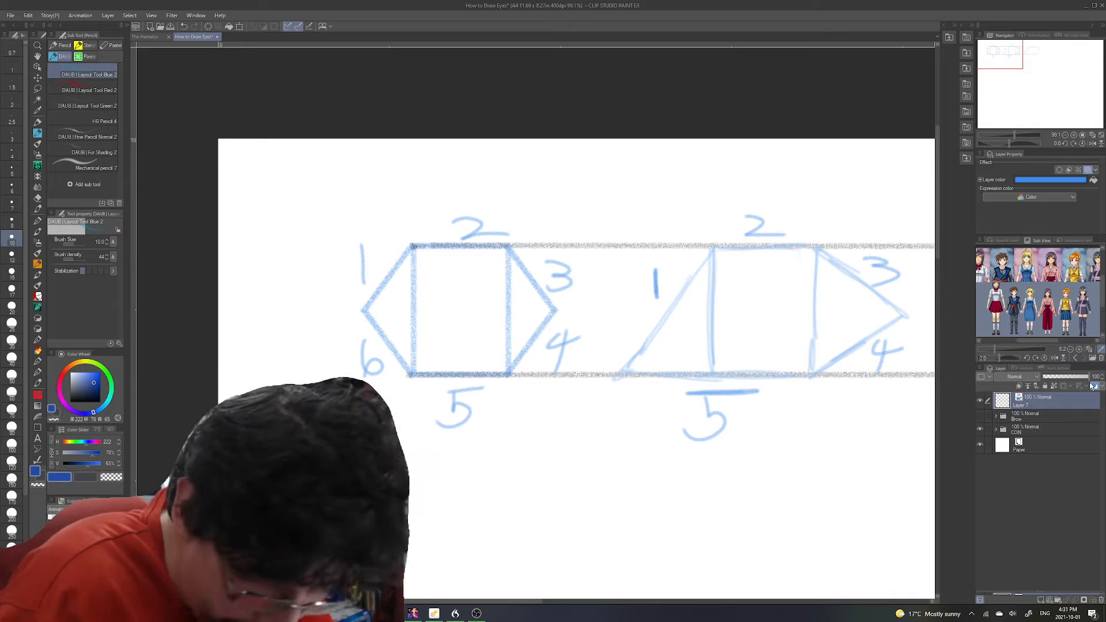
left_click(1045, 600)
left_click(87, 476)
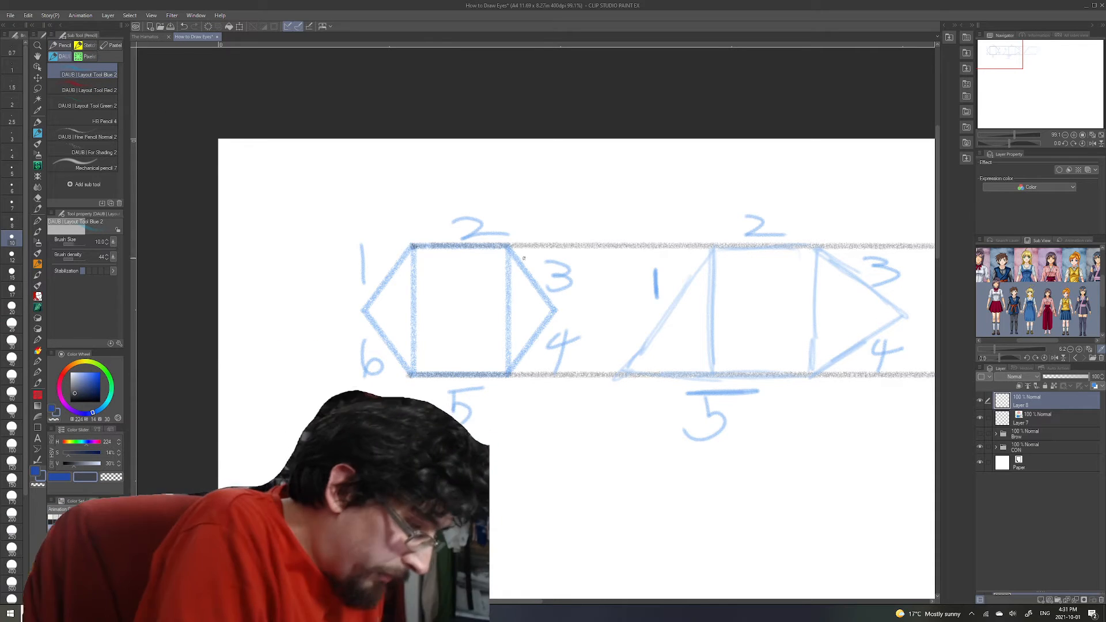
- Sketch a tall oval iris with a small oval pupil and an upper highlight inside the hexagon frame's central rectangle
left_click_drag(505, 333, 483, 363)
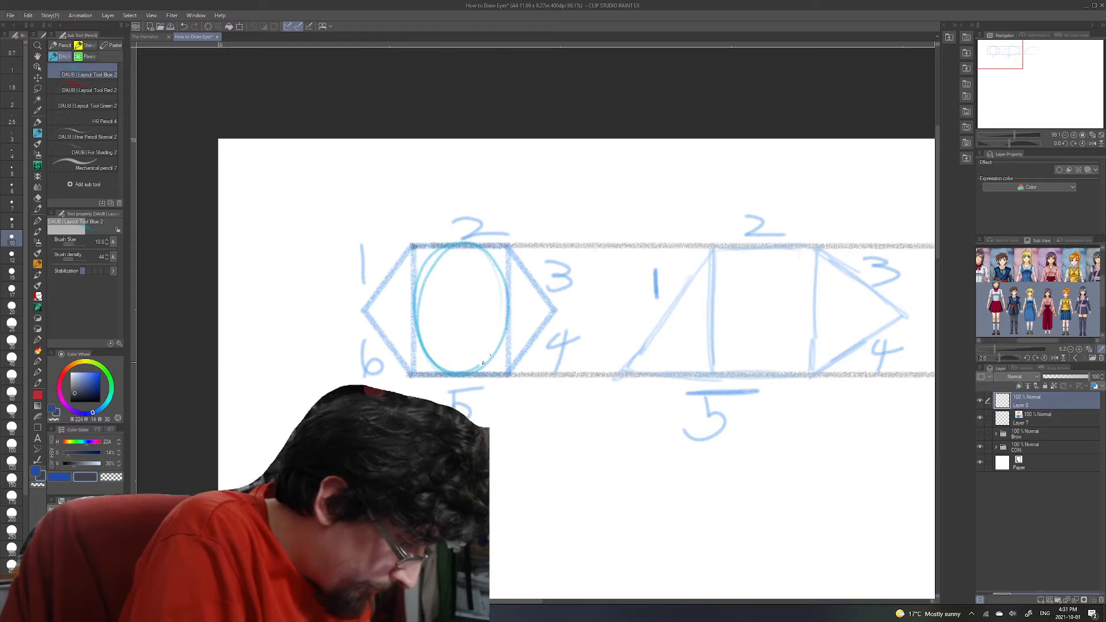
key("ctrl+z")
left_click_drag(427, 272, 431, 339)
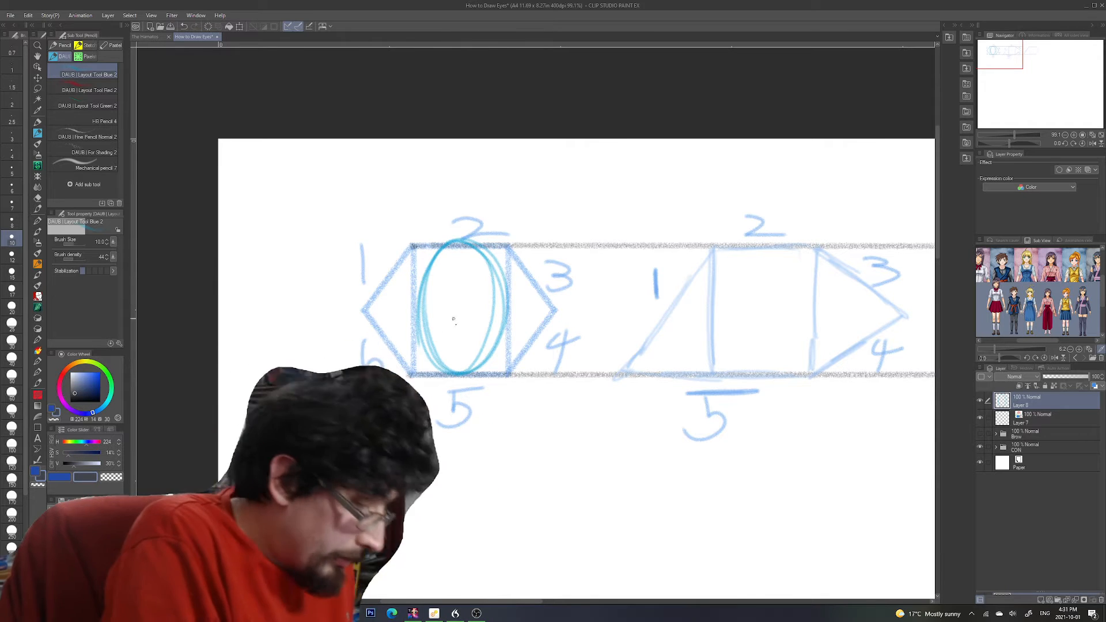
mouse_move(472, 300)
left_mouse_down()
mouse_move(460, 332)
mouse_move(463, 284)
mouse_move(475, 323)
mouse_move(448, 320)
mouse_move(461, 286)
mouse_move(474, 316)
mouse_move(444, 322)
left_mouse_up()
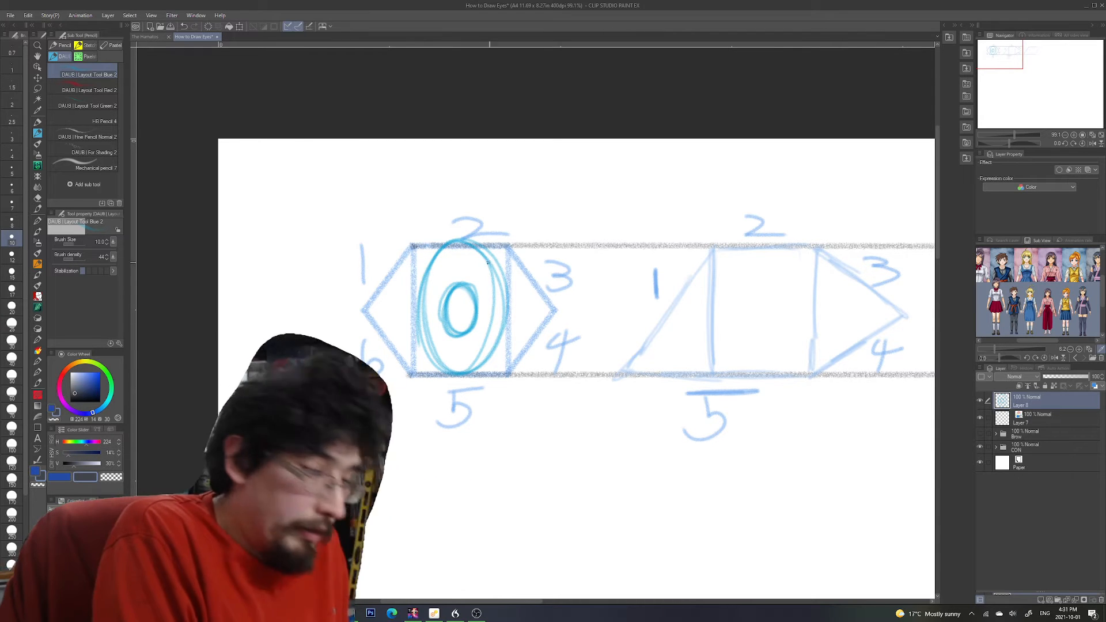
left_click_drag(452, 248, 468, 266)
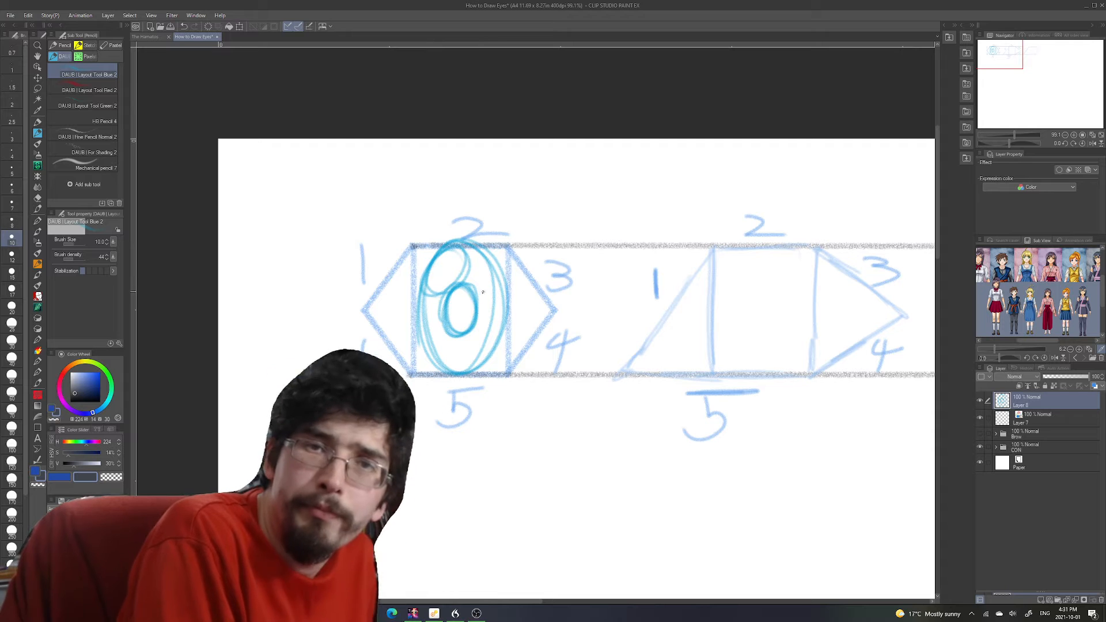
- Sketch matching oval irises with pupils and highlights inside the five-sided frame and the parallelogram frame
left_click_drag(998, 53, 1009, 52)
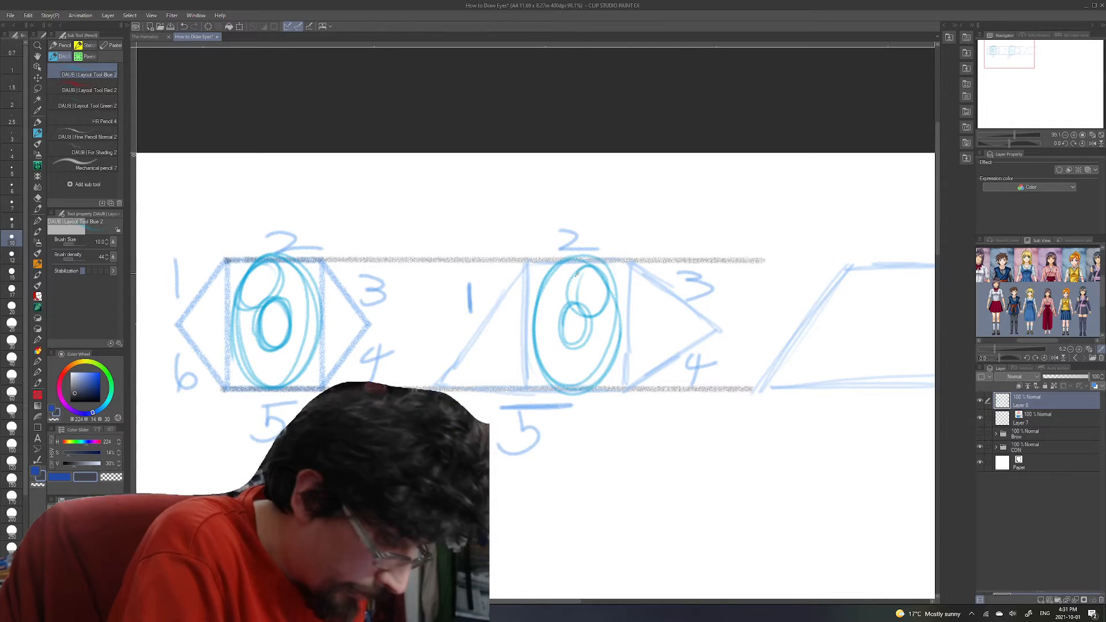
left_click_drag(584, 266, 576, 290)
left_click_drag(1021, 60, 1032, 60)
left_click_drag(697, 303, 752, 366)
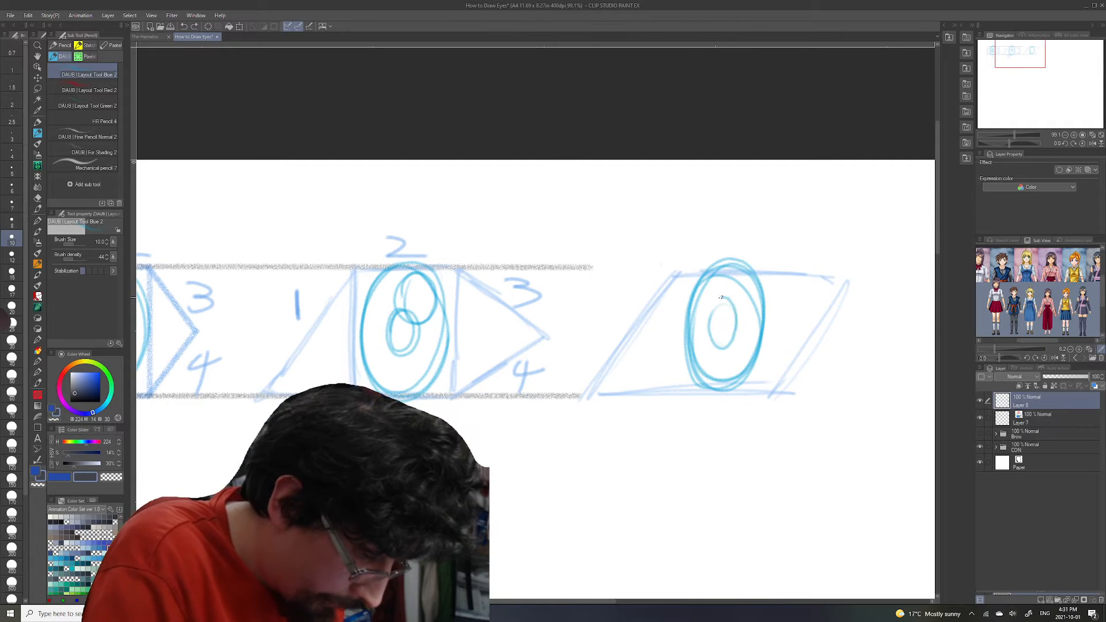
left_click_drag(712, 316, 741, 285)
- Add a new layer above the iris sketch and set the Pencil to a dark color with a brush size of 15
left_click_drag(1033, 57, 1010, 55)
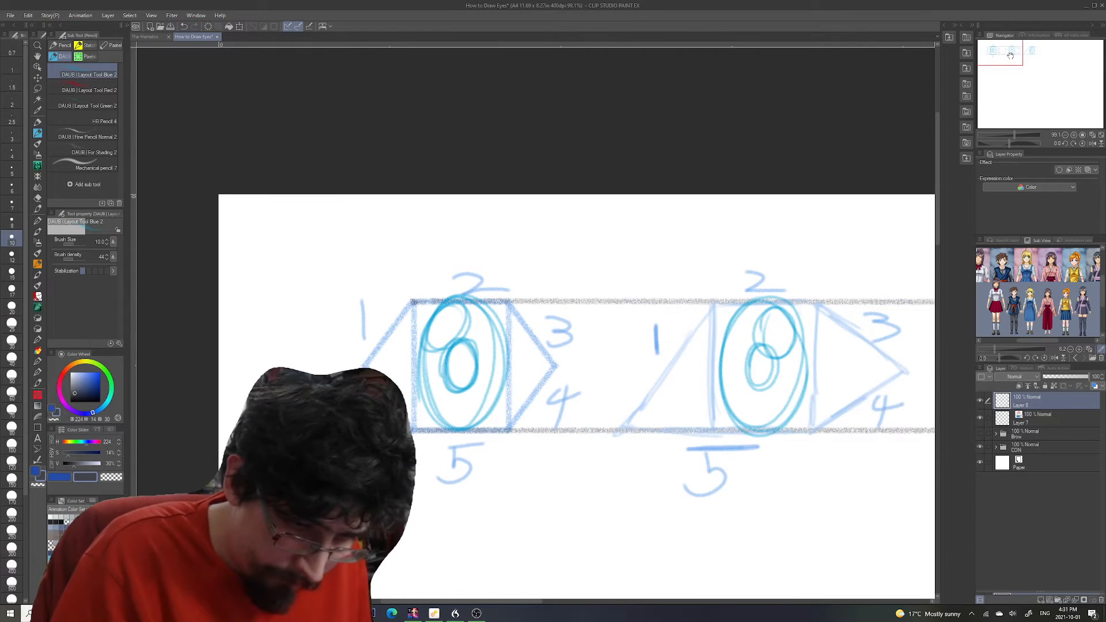
left_click(1040, 599)
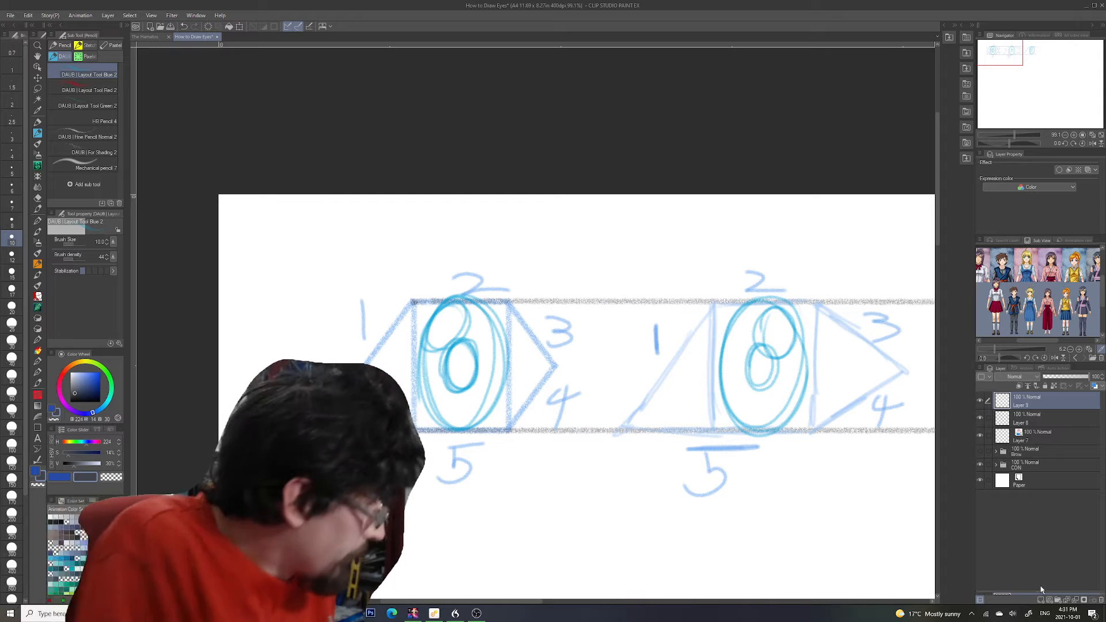
left_click(61, 45)
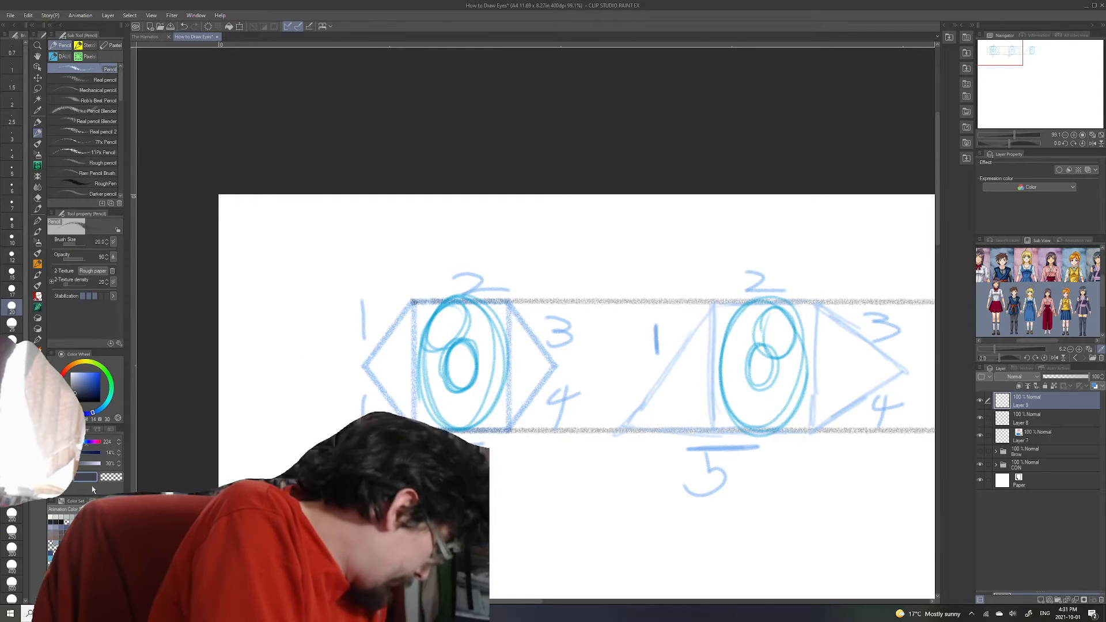
left_click_drag(379, 407, 372, 419)
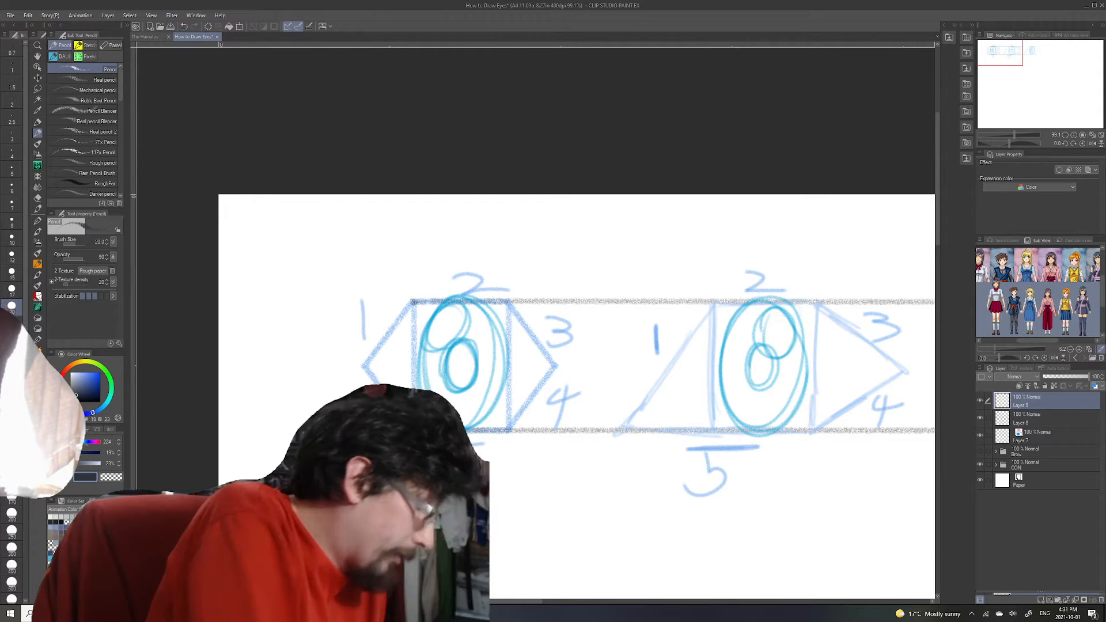
mouse_move(413, 305)
left_mouse_down()
mouse_move(362, 366)
mouse_move(413, 314)
mouse_move(373, 353)
mouse_move(405, 306)
mouse_move(479, 308)
mouse_move(408, 303)
left_mouse_up()
key("[")
key("[")
key("ctrl+z")
- Trace the upper lid, pointed outer corner and lower lid line over the hexagon eye frame in dark pencil
left_click_drag(498, 304, 542, 348)
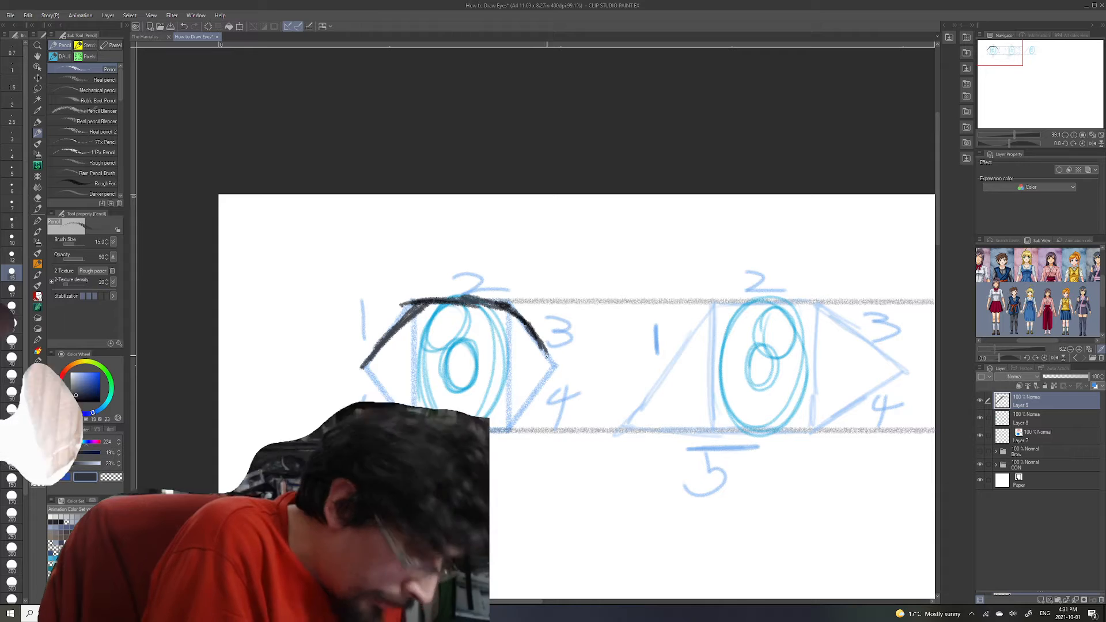
left_click_drag(518, 313, 553, 369)
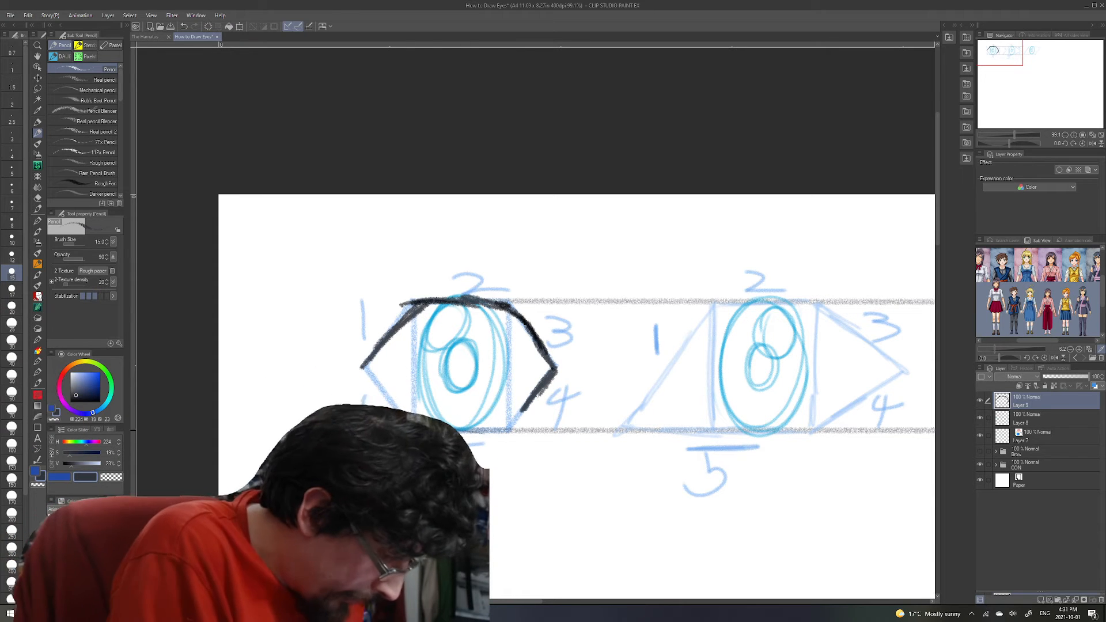
left_click_drag(408, 434, 487, 433)
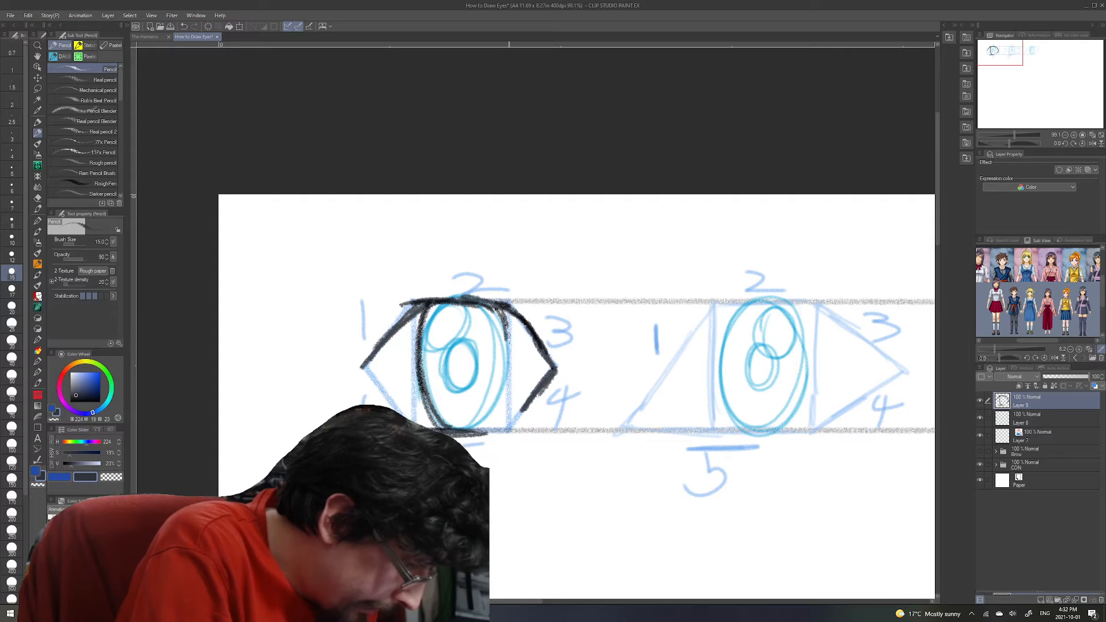
- Draw the hexagon eye's highlight, shaded pupil and lid crease, and a long arched eyebrow above it
left_click_drag(430, 353, 439, 295)
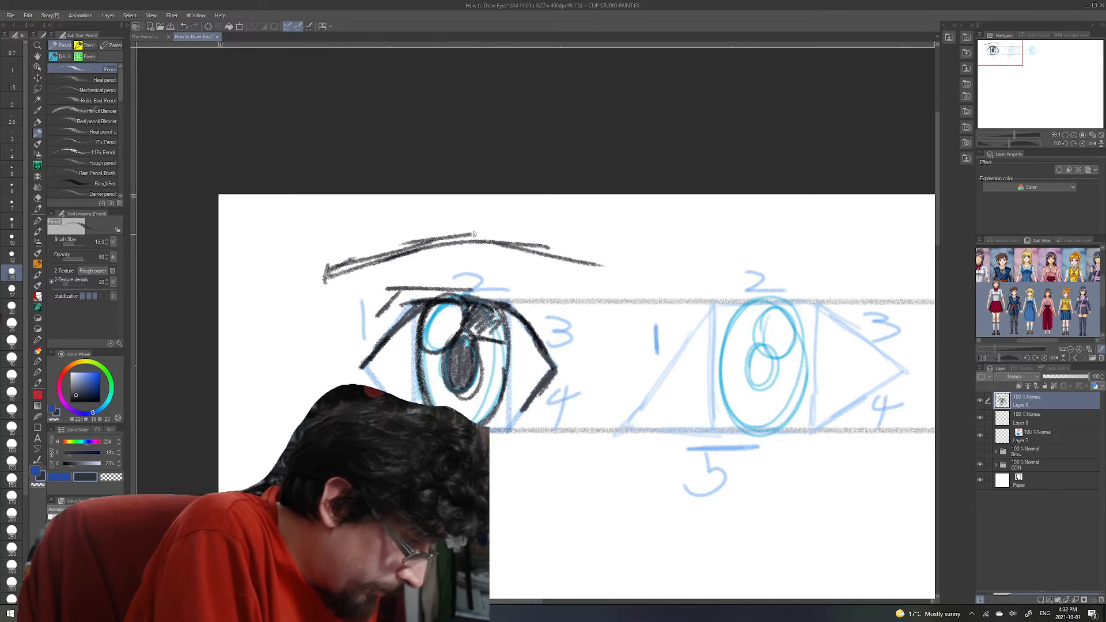
left_click_drag(469, 236, 576, 266)
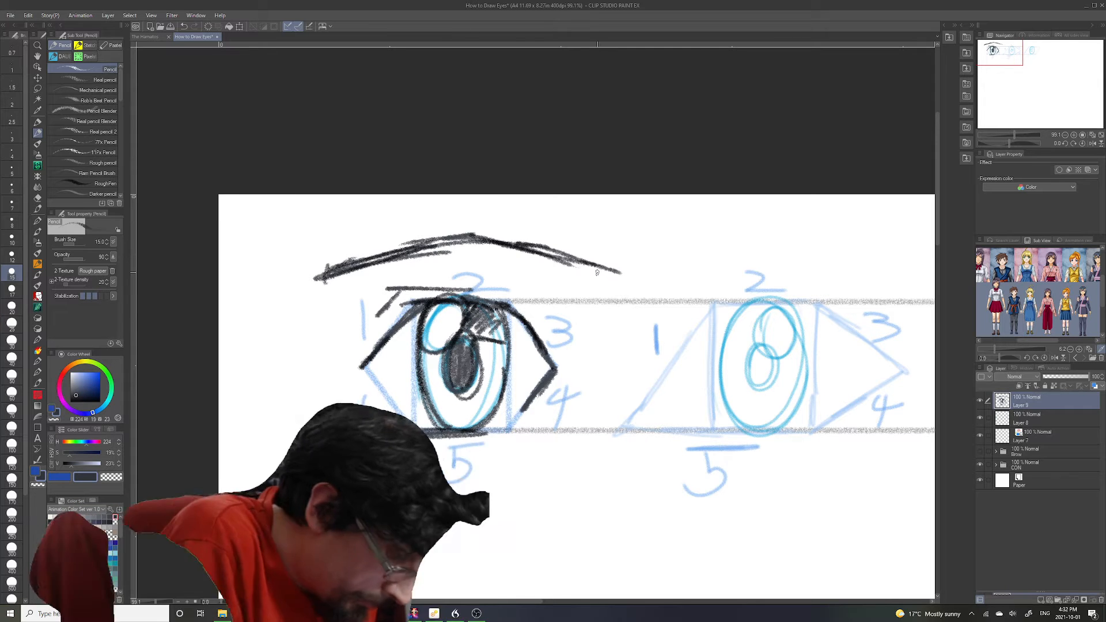
- Apply the blue layer color to the iris sketch layer and reselect the pencil line layer
left_click(981, 464)
left_click(980, 464)
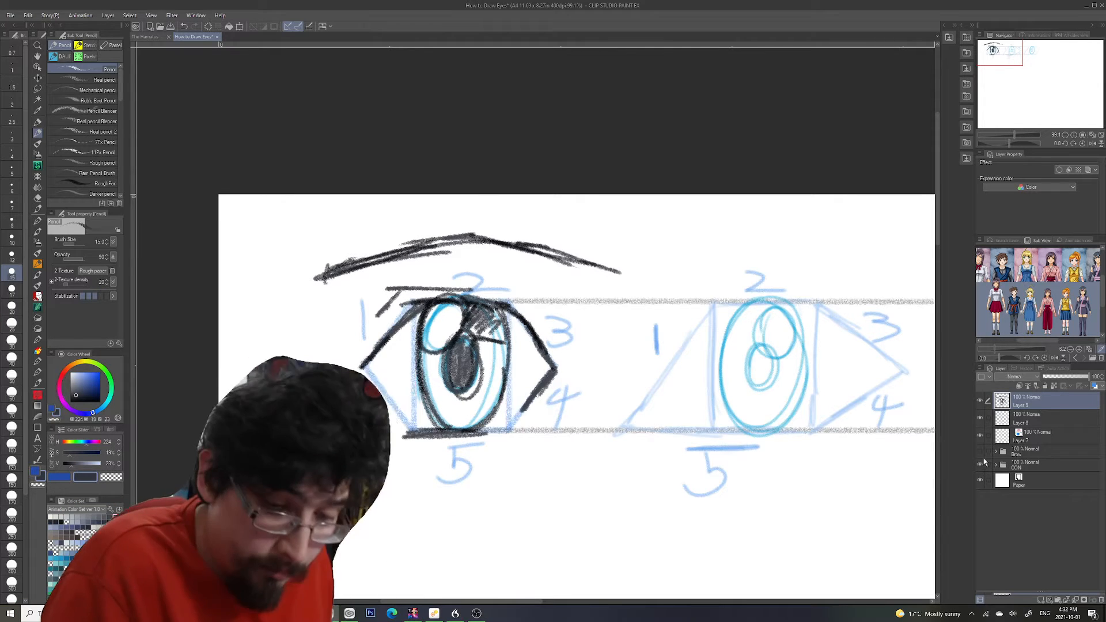
left_click(980, 418)
left_click(981, 417)
left_click(1043, 422)
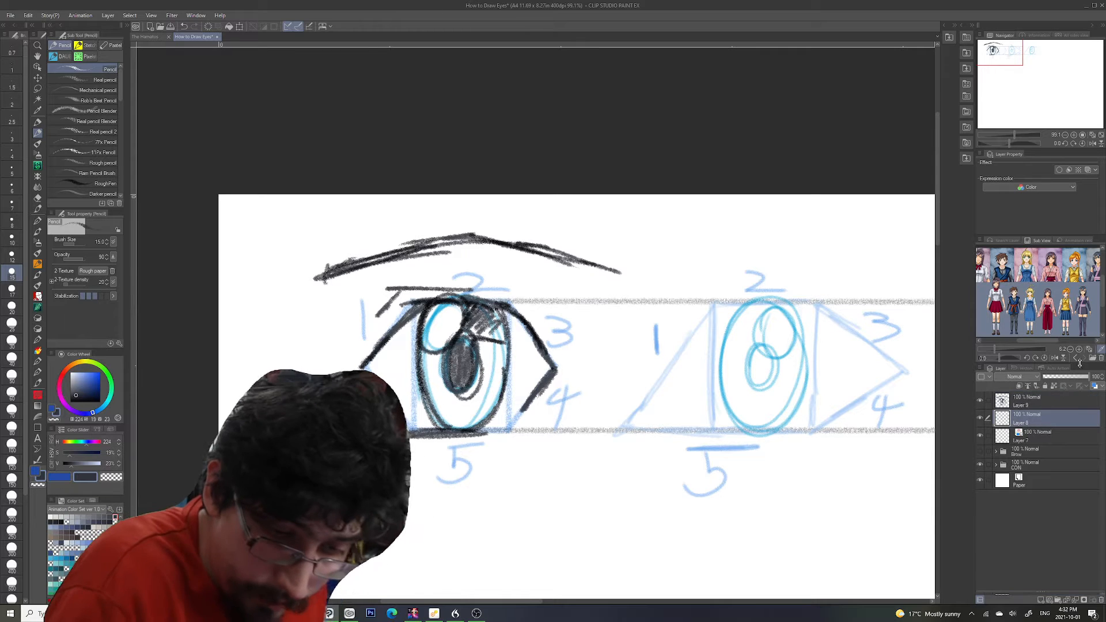
left_click(1094, 390)
left_click(1040, 402)
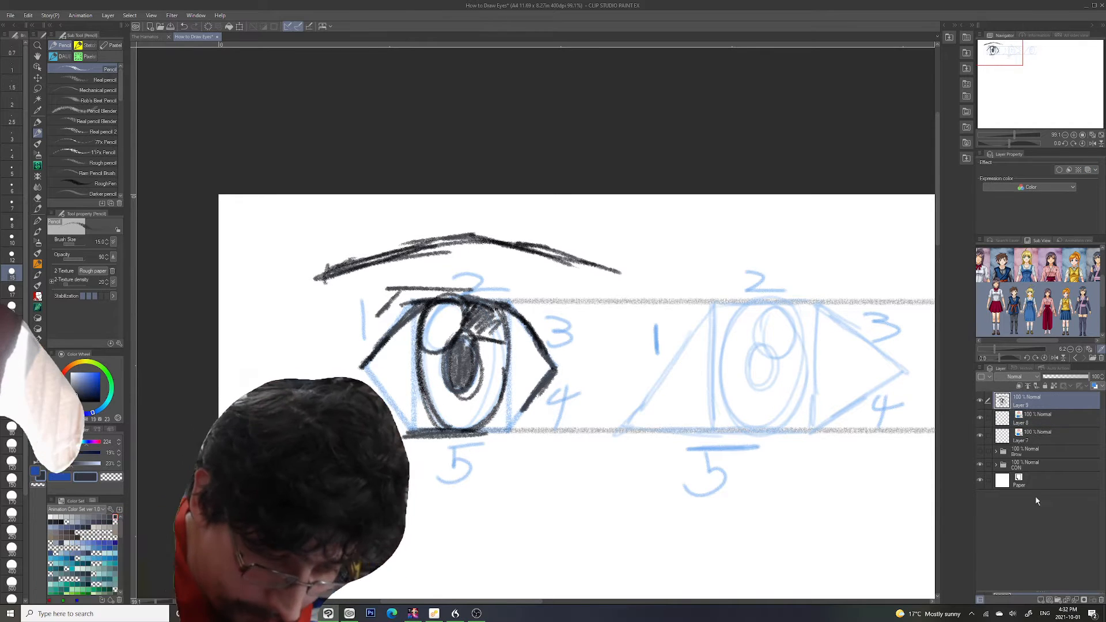
- Add another layer and trace the upper lid and both corners of the five-sided eye frame
left_click_drag(1007, 49, 1010, 46)
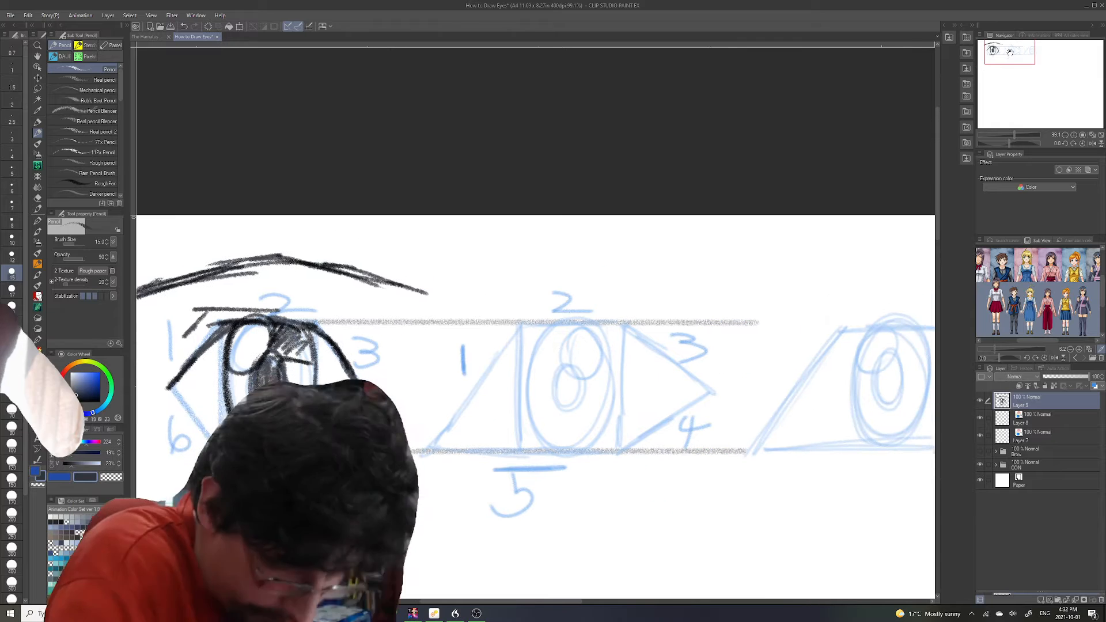
left_click(1040, 599)
left_click_drag(490, 337, 599, 325)
left_click_drag(613, 324, 694, 368)
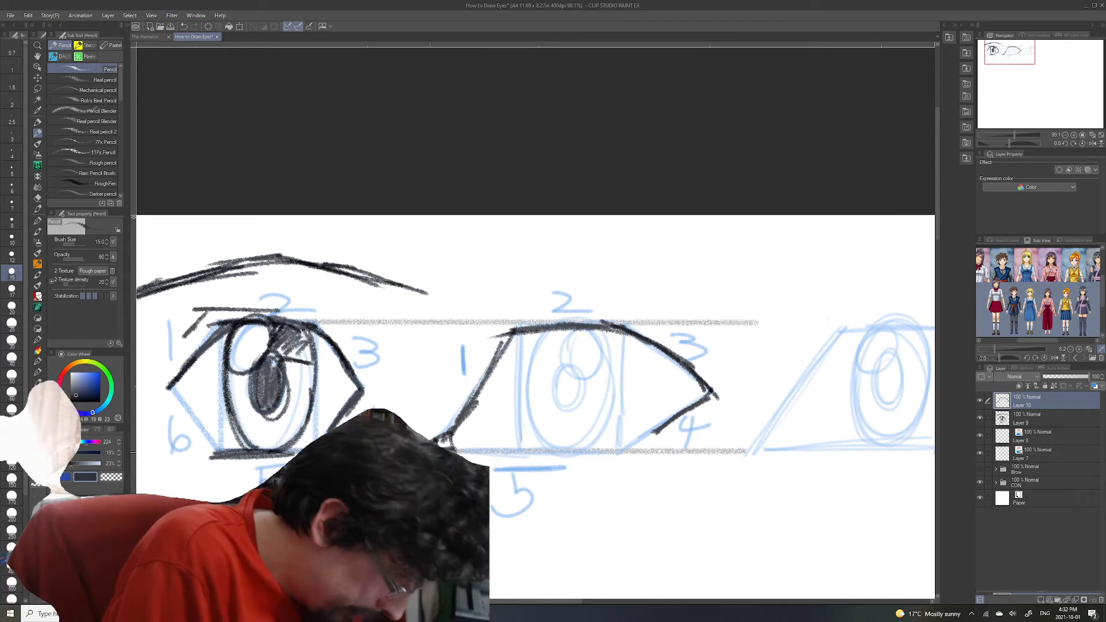
- Draw the five-sided eye's oval iris with a round upper highlight and a dark shaded pupil
left_click_drag(525, 337, 527, 411)
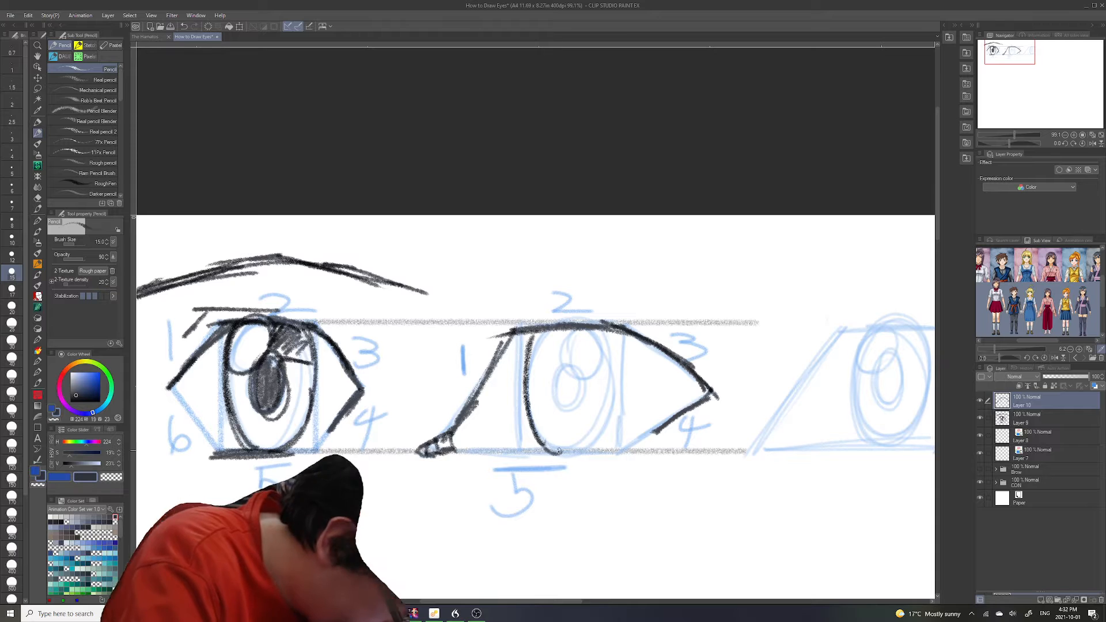
mouse_move(540, 336)
left_mouse_down()
mouse_move(594, 325)
mouse_move(613, 345)
mouse_move(586, 446)
mouse_move(547, 450)
left_mouse_up()
mouse_move(600, 326)
left_mouse_down()
mouse_move(570, 352)
mouse_move(607, 375)
mouse_move(570, 403)
left_mouse_up()
left_click_drag(556, 363, 582, 400)
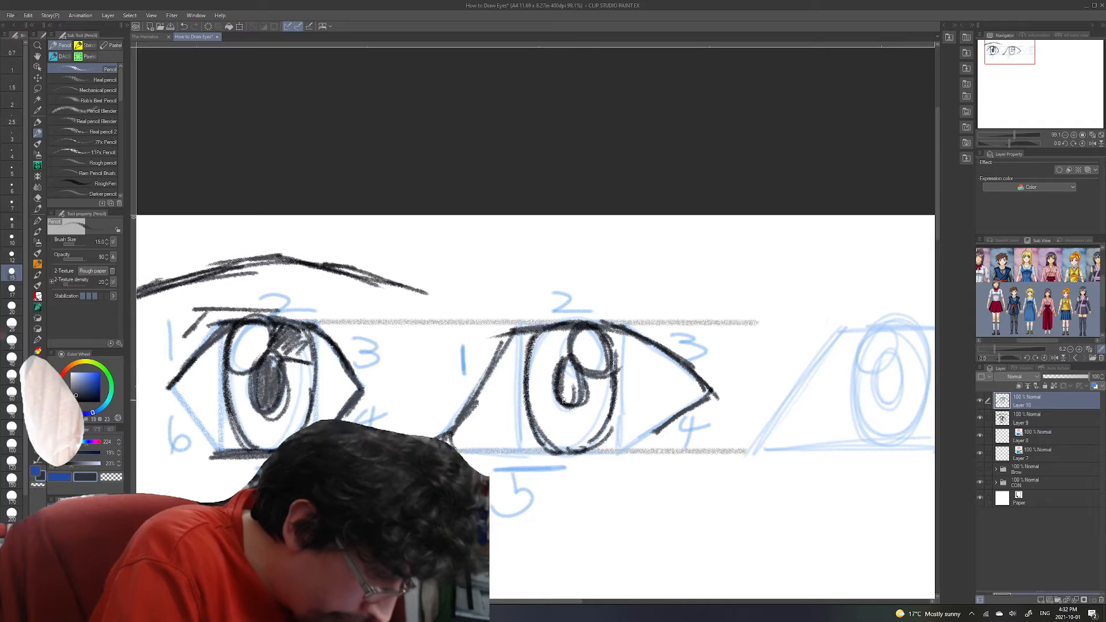
left_click_drag(566, 362, 572, 405)
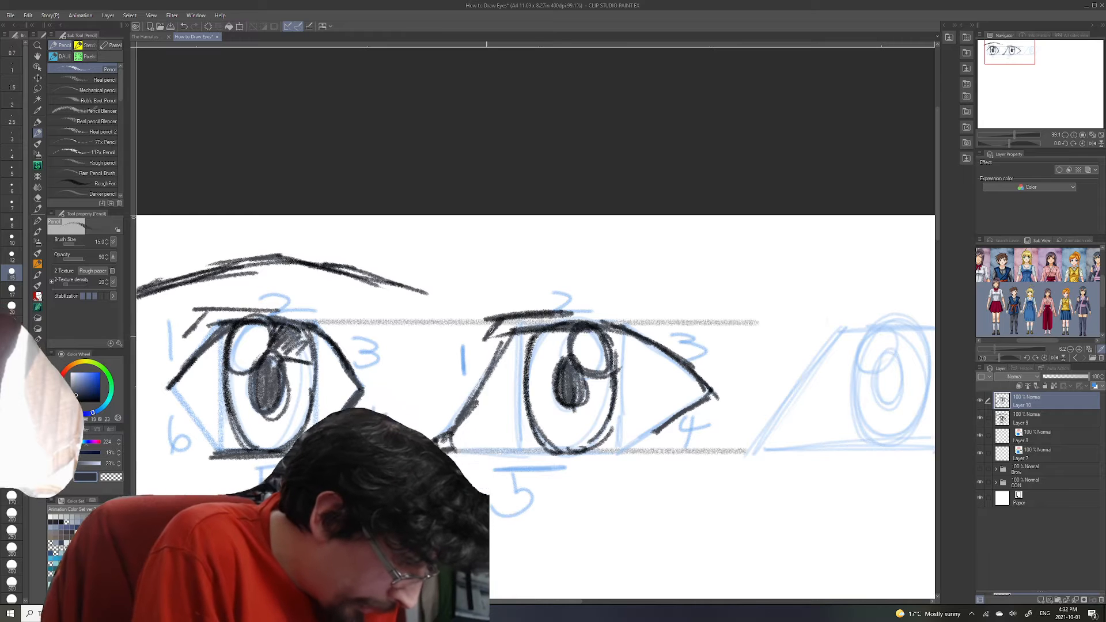
- Draw a hatched arched eyebrow above the five-sided eye, plus a lower lid line and short diagonal accent below
left_click_drag(565, 281, 728, 305)
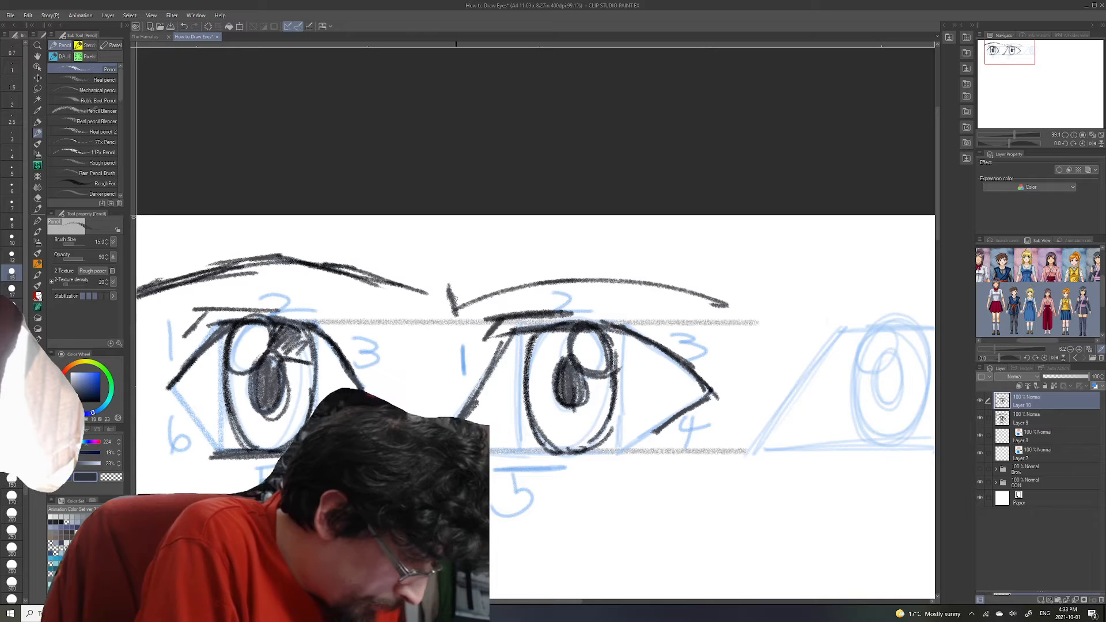
mouse_move(513, 279)
left_mouse_down()
mouse_move(611, 268)
mouse_move(678, 277)
left_mouse_up()
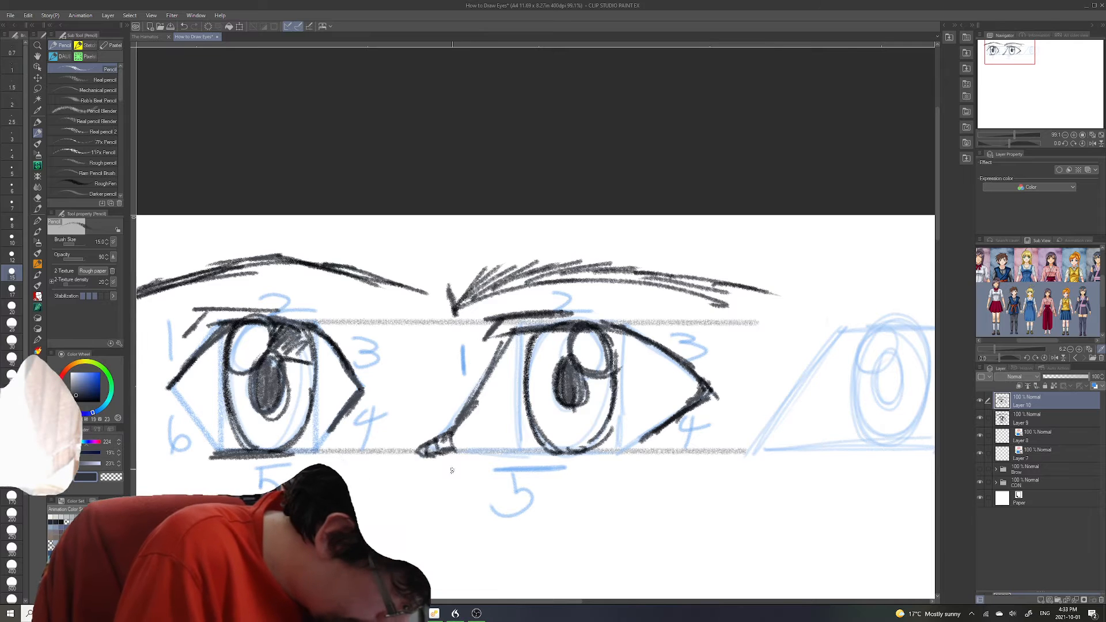
left_click_drag(461, 483, 490, 509)
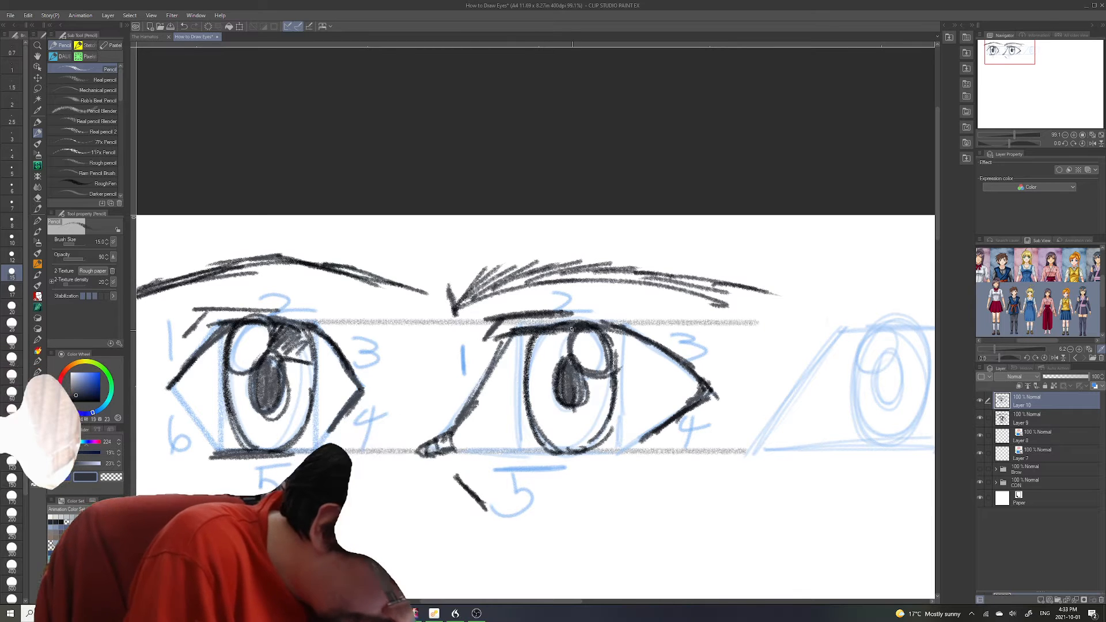
left_click_drag(527, 453, 592, 453)
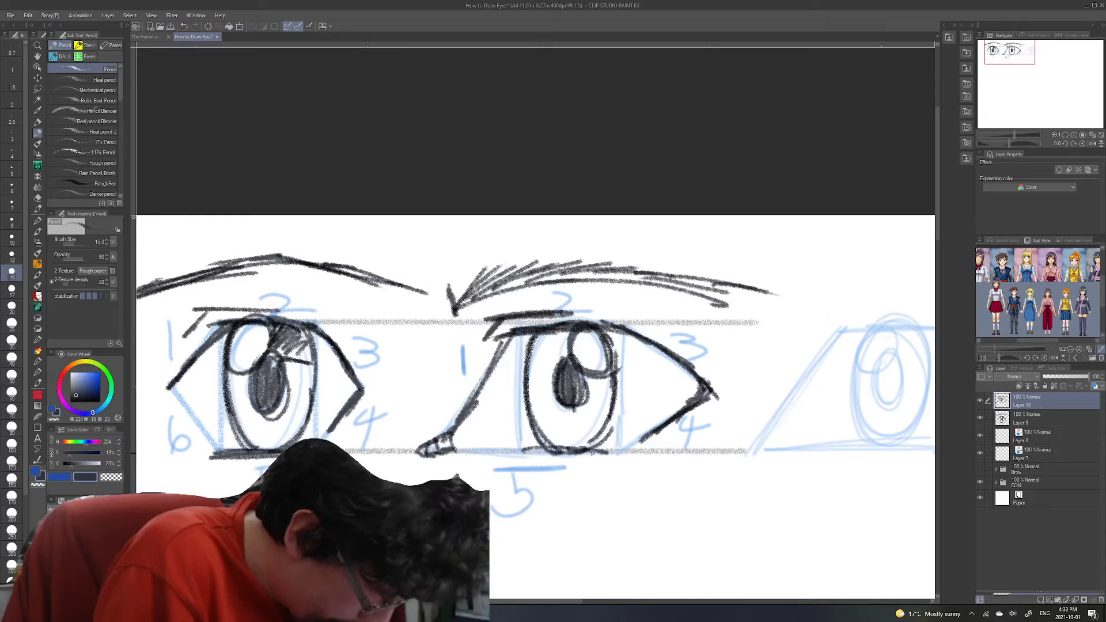
- Trace the curved upper lid and both slanted sides over the parallelogram eye frame in dark pencil
left_click_drag(1009, 51, 1034, 59)
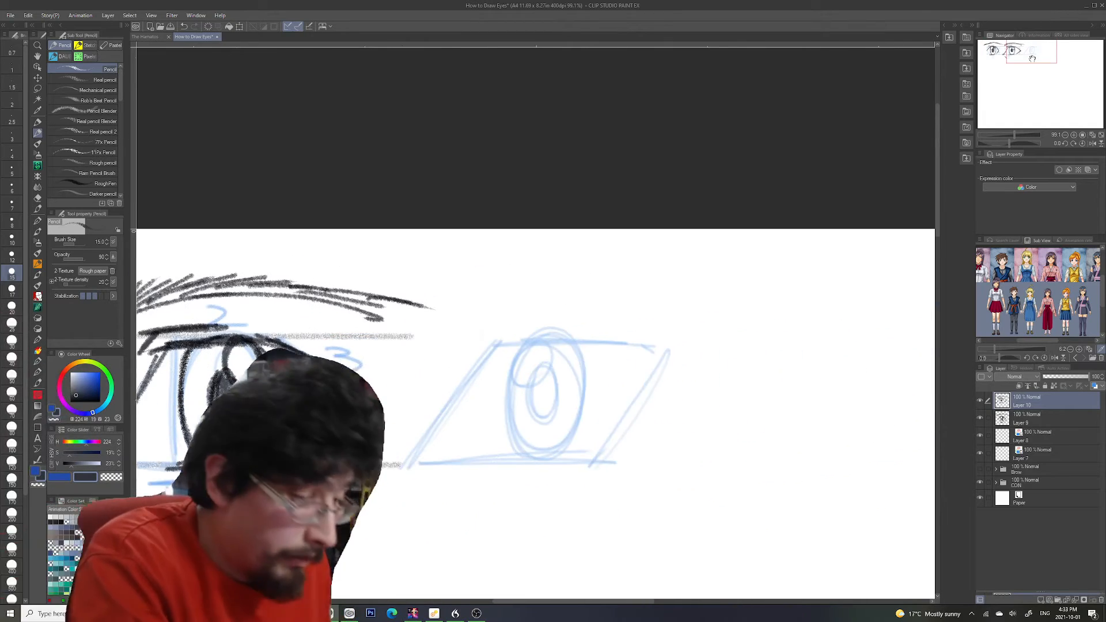
left_click_drag(470, 352, 559, 345)
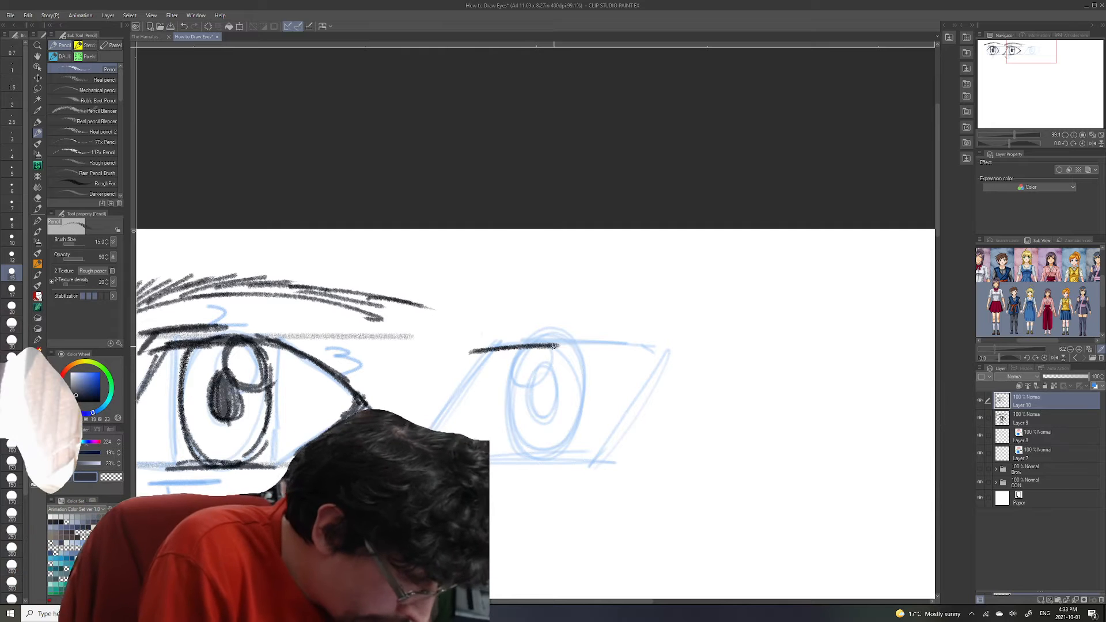
left_click_drag(1020, 53, 1022, 56)
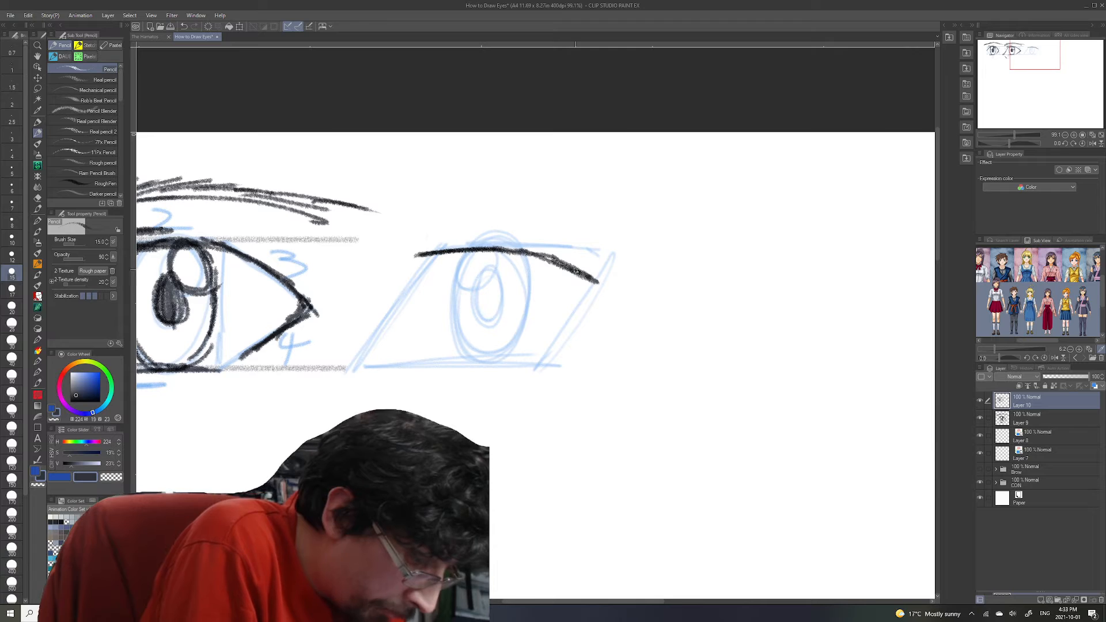
left_click_drag(584, 275, 591, 280)
mouse_move(507, 248)
left_mouse_down()
mouse_move(605, 283)
mouse_move(535, 365)
left_mouse_up()
left_click_drag(564, 339, 545, 352)
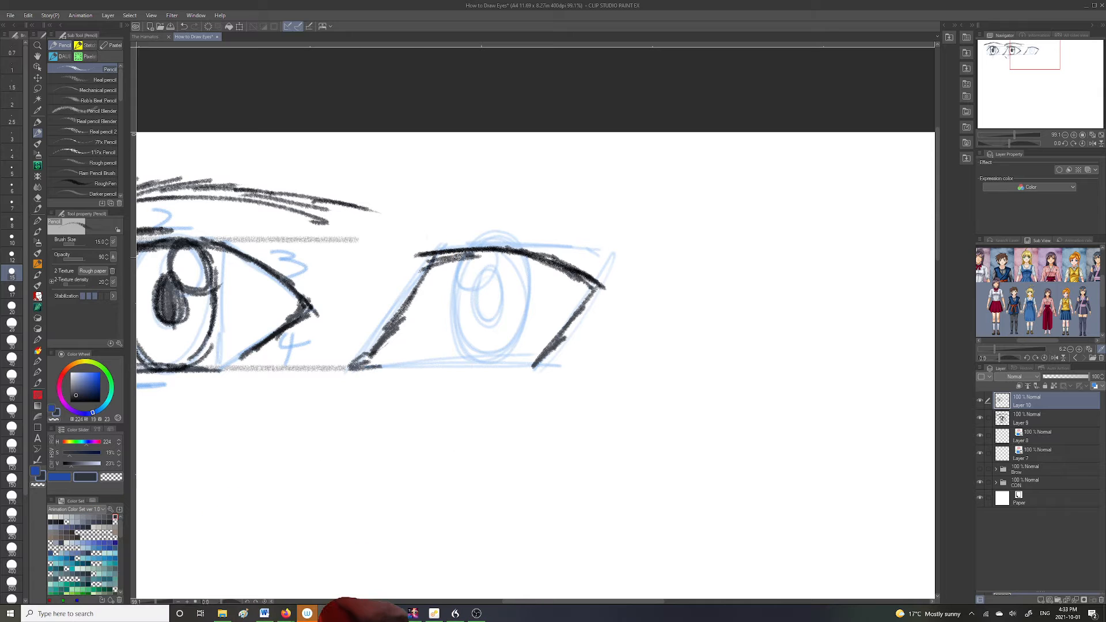
mouse_move(439, 260)
left_mouse_down()
mouse_move(600, 290)
mouse_move(619, 322)
left_mouse_up()
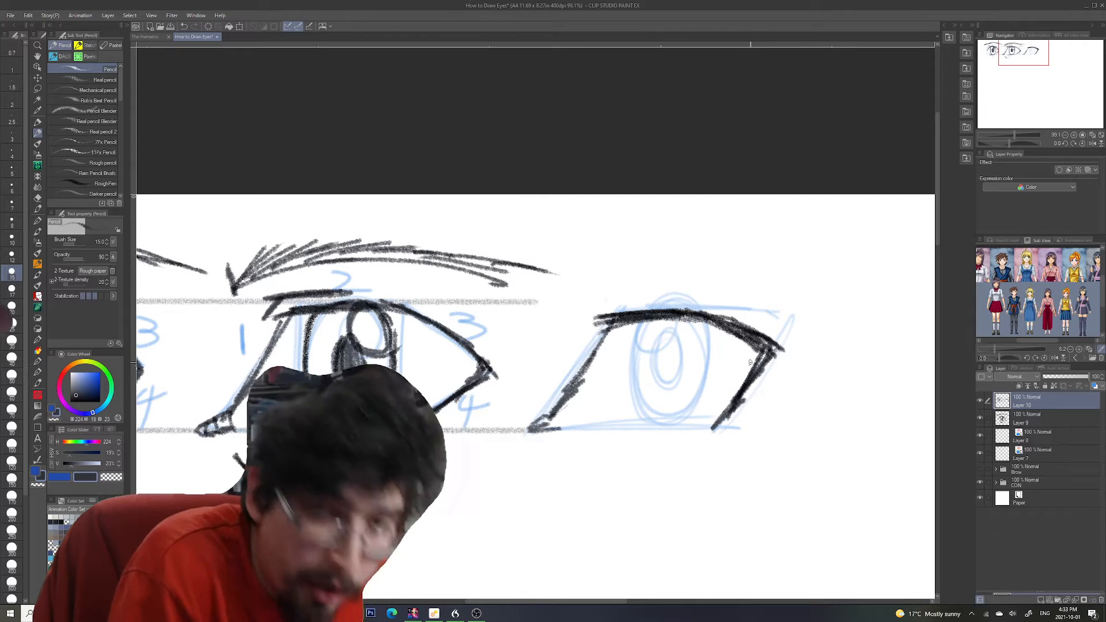
- Thicken the parallelogram eye's upper lid and add flicked eyelashes at its inner and outer corners
mouse_move(622, 321)
left_mouse_down()
mouse_move(583, 311)
mouse_move(648, 330)
mouse_move(583, 366)
mouse_move(598, 344)
mouse_move(564, 405)
left_mouse_up()
mouse_move(576, 307)
left_mouse_down()
mouse_move(610, 327)
mouse_move(624, 311)
left_mouse_up()
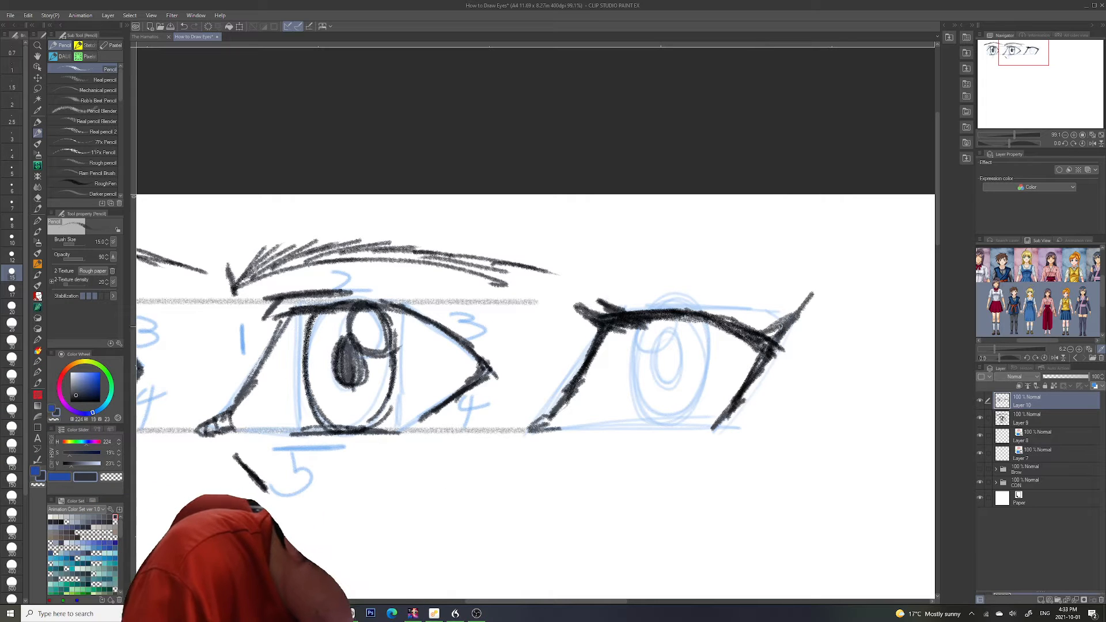
left_click_drag(774, 328, 817, 307)
mouse_move(714, 318)
left_mouse_down()
mouse_move(774, 320)
mouse_move(736, 321)
mouse_move(780, 307)
mouse_move(737, 316)
left_mouse_up()
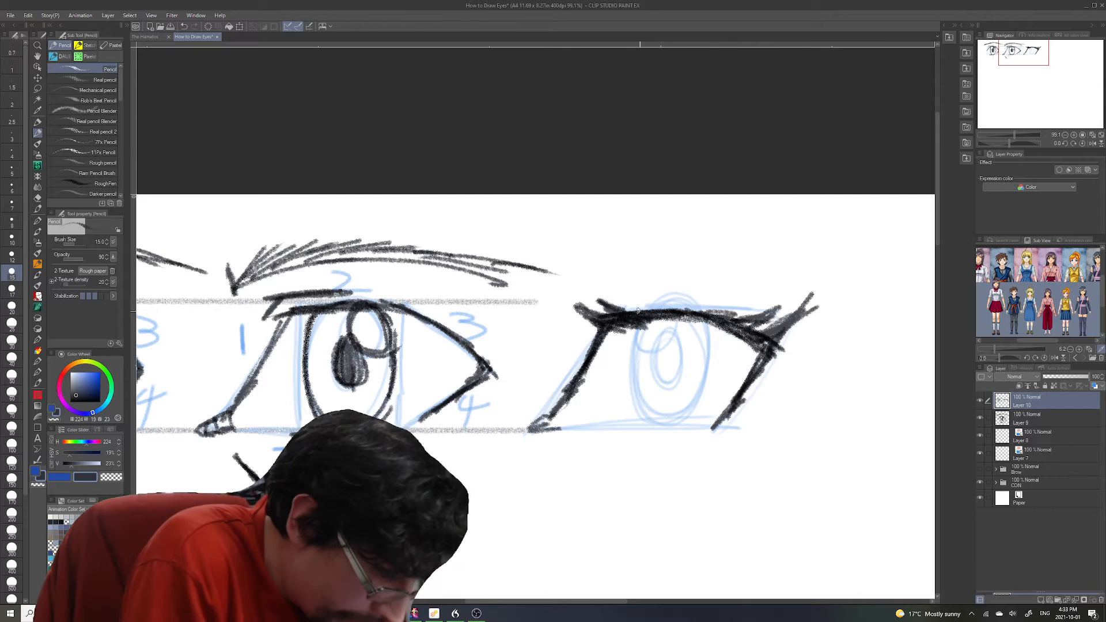
left_click_drag(614, 330, 681, 320)
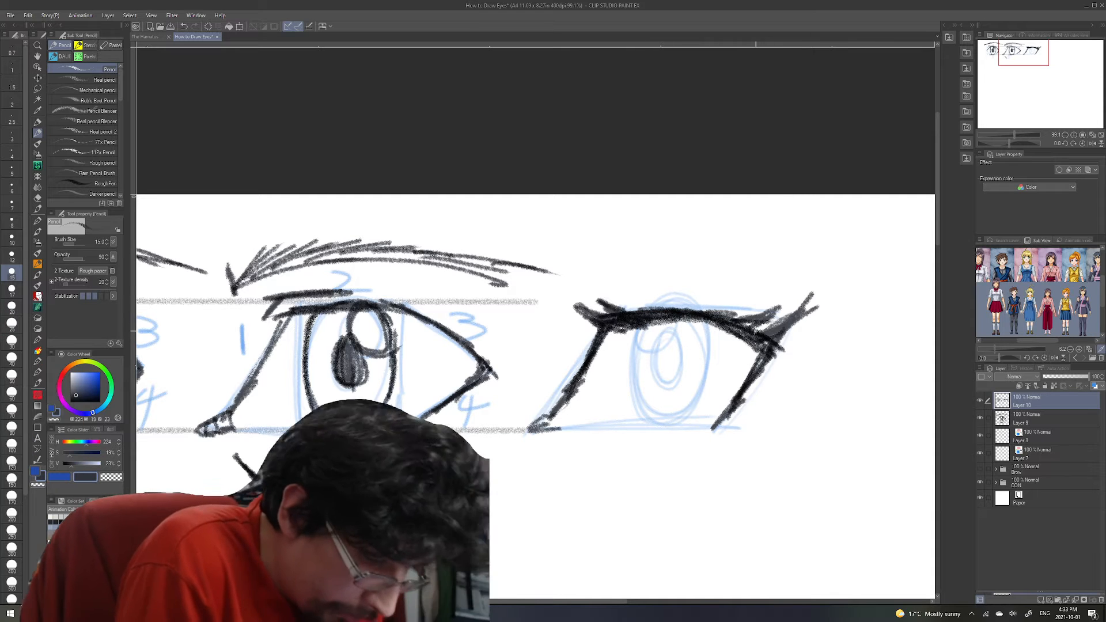
left_click_drag(827, 316, 869, 348)
left_click_drag(861, 299, 871, 351)
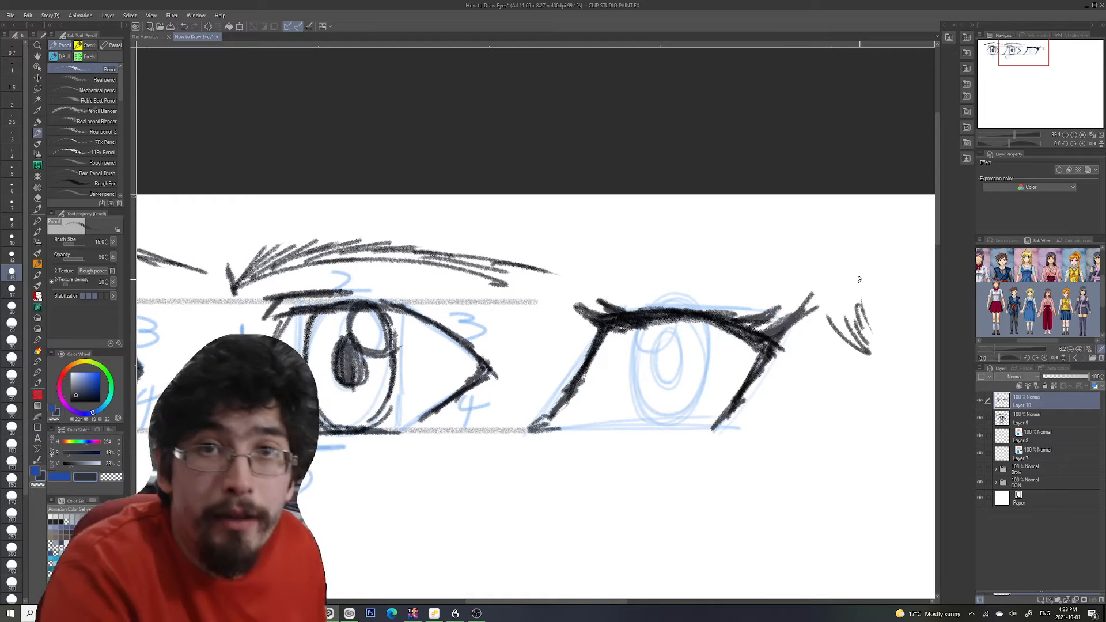
key("ctrl+z")
key("ctrl+z")
key("ctrl+z")
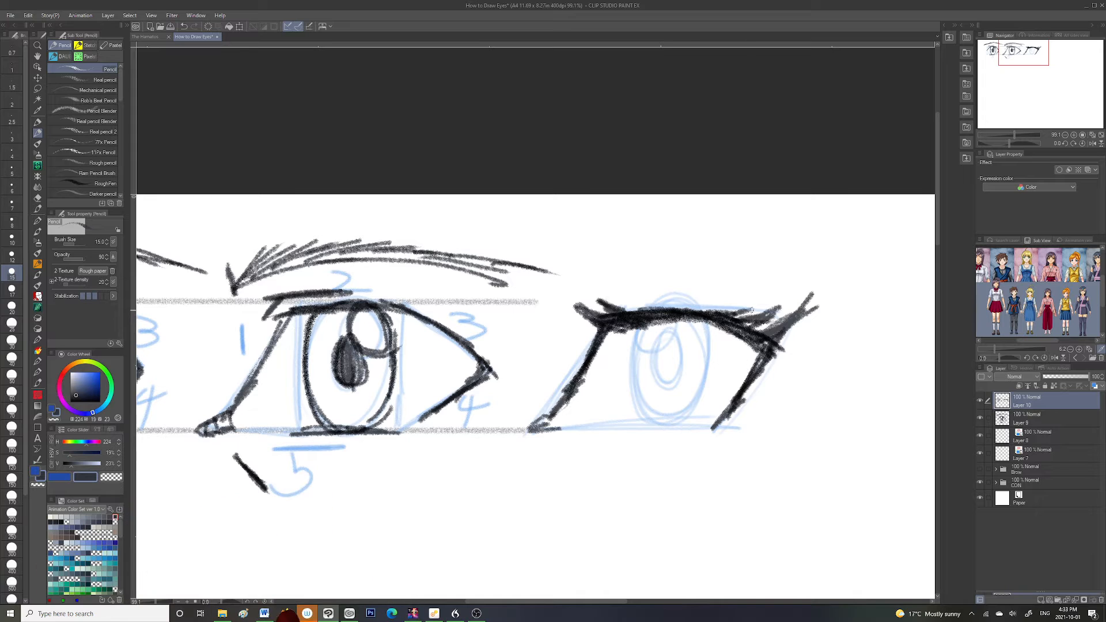
- Darken the parallelogram eye's slanted sides and draw its oval iris, highlight, narrow dark pupil and upper shading strokes
left_click_drag(607, 339, 540, 412)
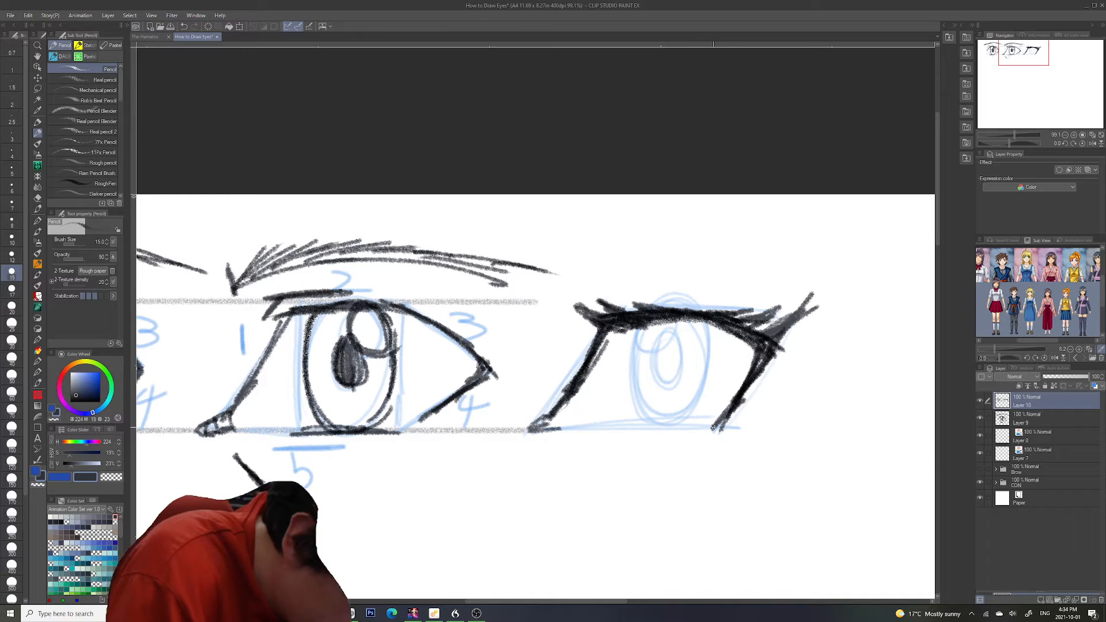
left_click_drag(637, 329, 630, 354)
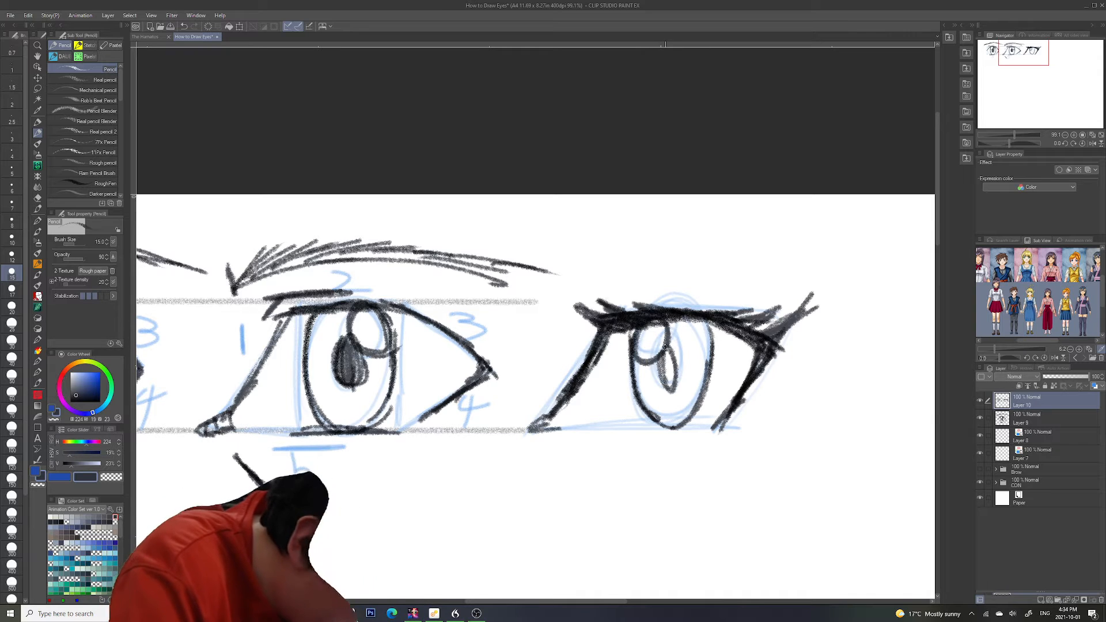
mouse_move(668, 356)
left_mouse_down()
mouse_move(705, 338)
mouse_move(672, 323)
mouse_move(711, 352)
left_mouse_up()
key("ctrl+z")
key("ctrl+z")
key("ctrl+z")
mouse_move(667, 321)
left_mouse_down()
mouse_move(670, 335)
mouse_move(706, 326)
left_mouse_up()
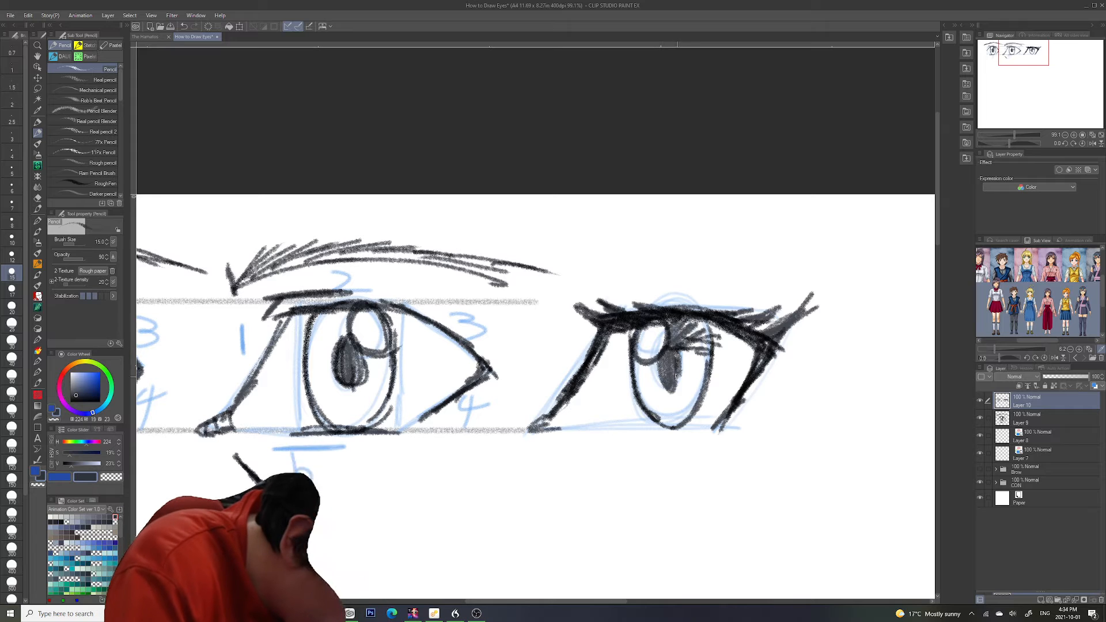
- Draw a thin lid crease and a long arched eyebrow above the parallelogram eye
mouse_move(699, 300)
left_mouse_down()
mouse_move(583, 293)
mouse_move(626, 265)
mouse_move(723, 258)
left_mouse_up()
mouse_move(575, 283)
left_mouse_down()
mouse_move(681, 258)
mouse_move(840, 281)
left_mouse_up()
mouse_move(615, 265)
left_mouse_down()
mouse_move(553, 302)
mouse_move(568, 282)
mouse_move(720, 258)
mouse_move(650, 259)
mouse_move(827, 279)
left_mouse_up()
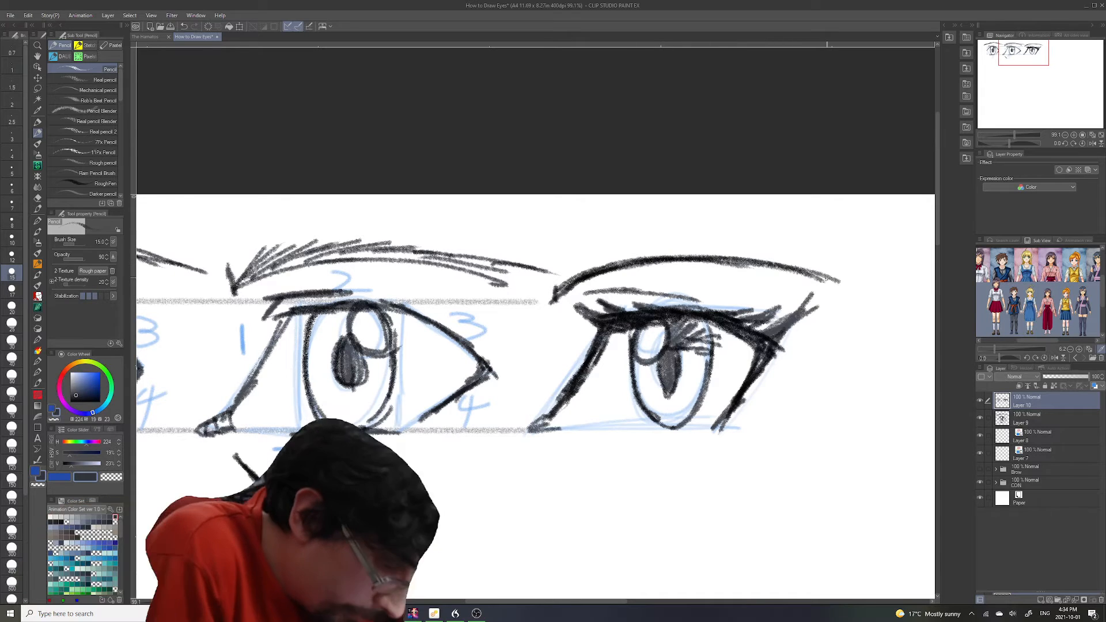
- Hide the two blue guide layers and the guide-line folder, leaving only the three penciled eyes on the page
left_click_drag(566, 396, 530, 426)
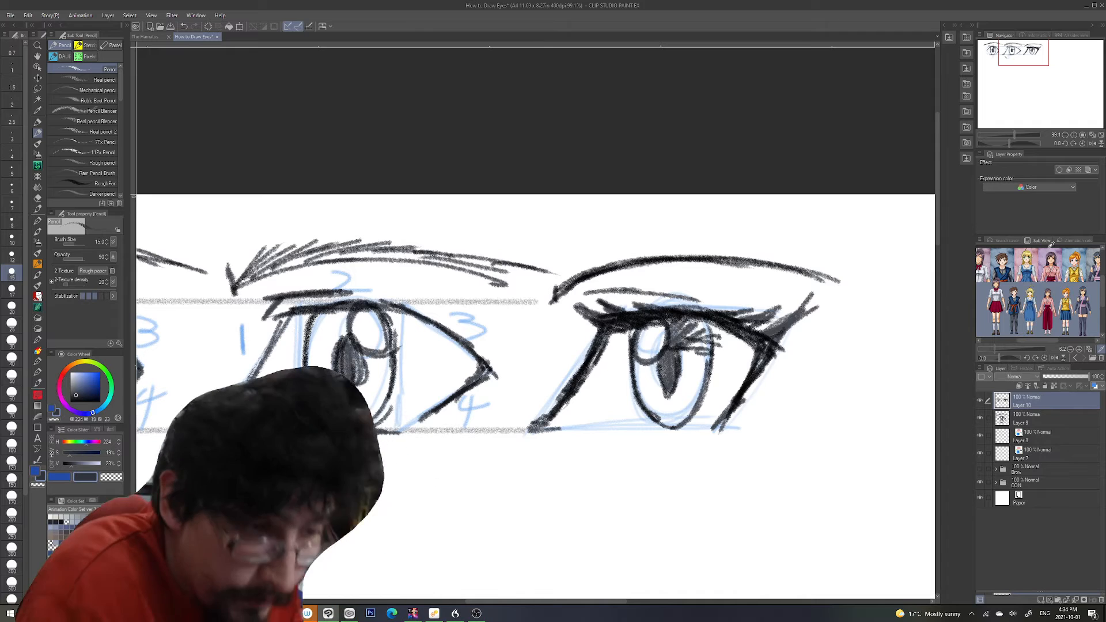
left_click_drag(1020, 71, 1013, 71)
left_click(1010, 137)
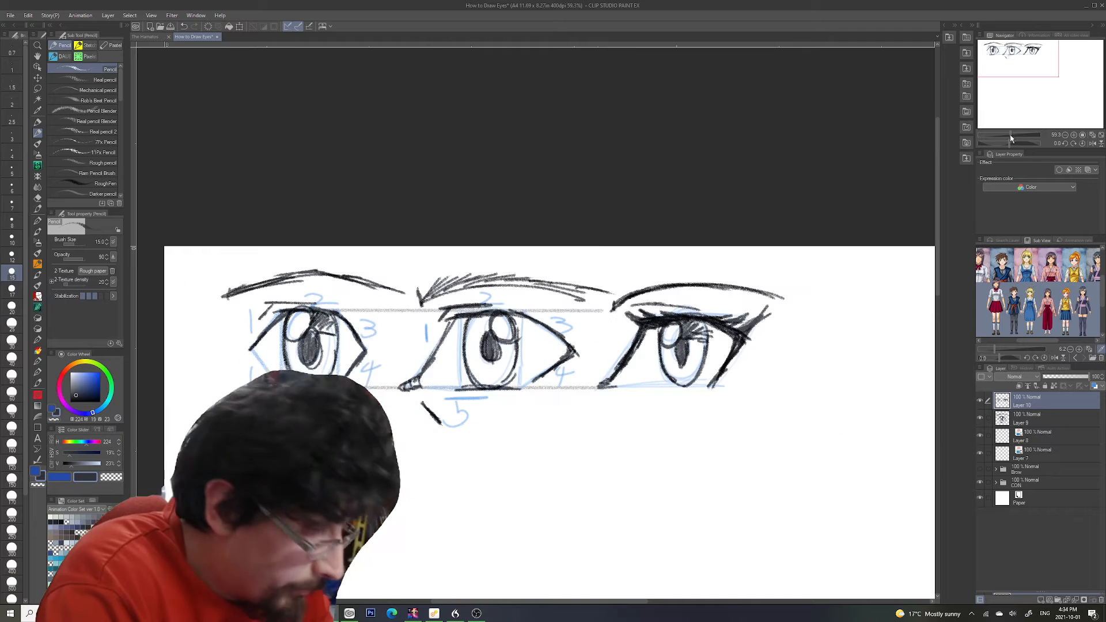
left_click(979, 453)
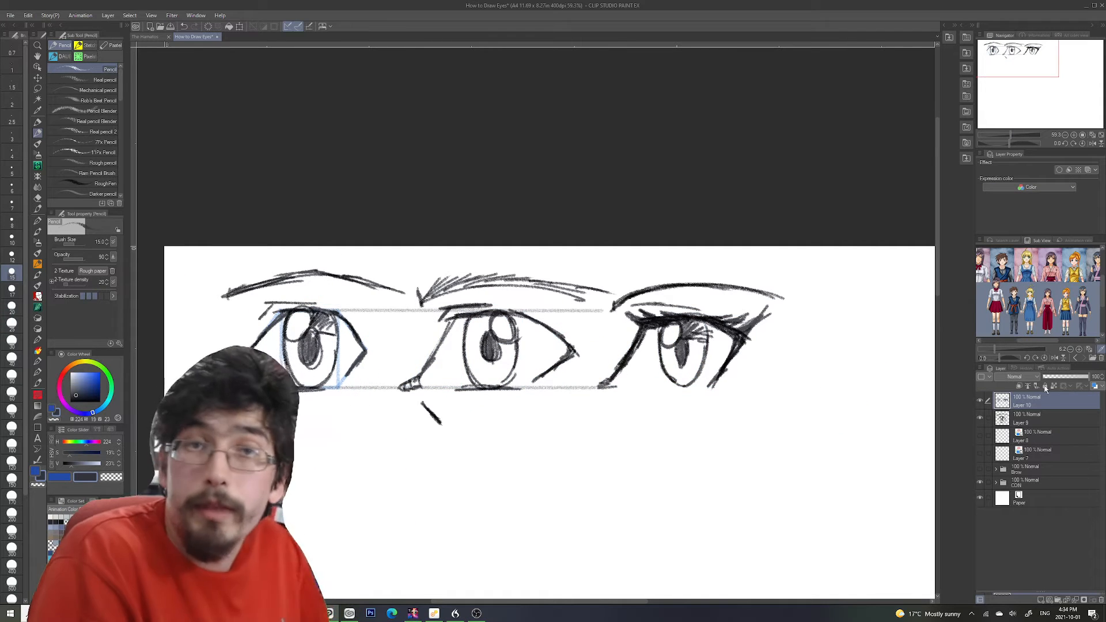
left_click_drag(1030, 63, 1006, 59)
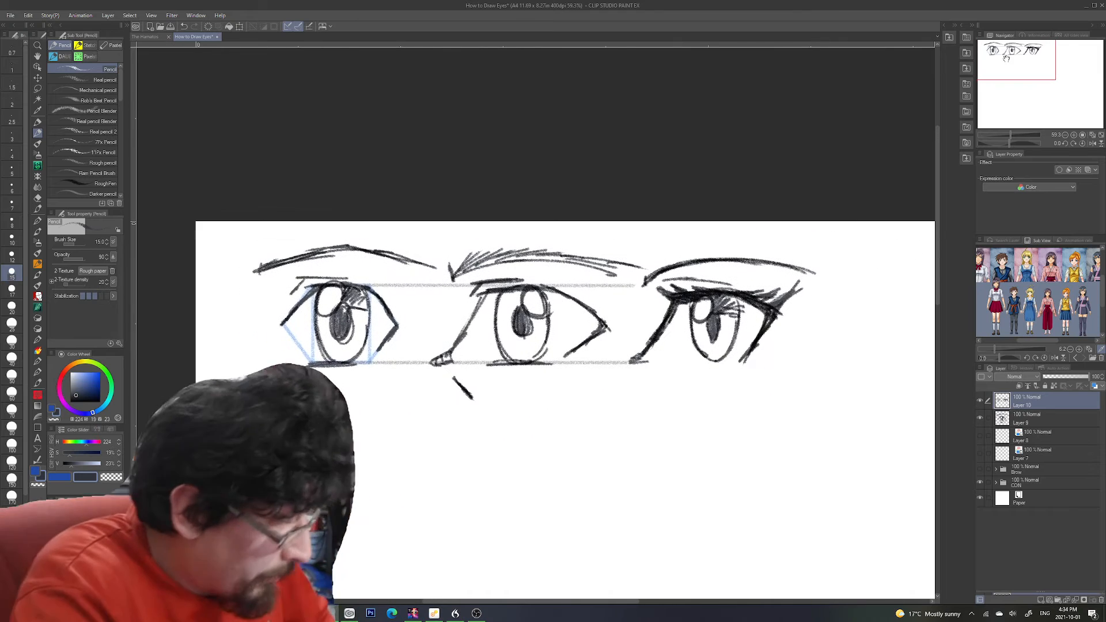
left_click(981, 484)
left_click_drag(1013, 58, 994, 65)
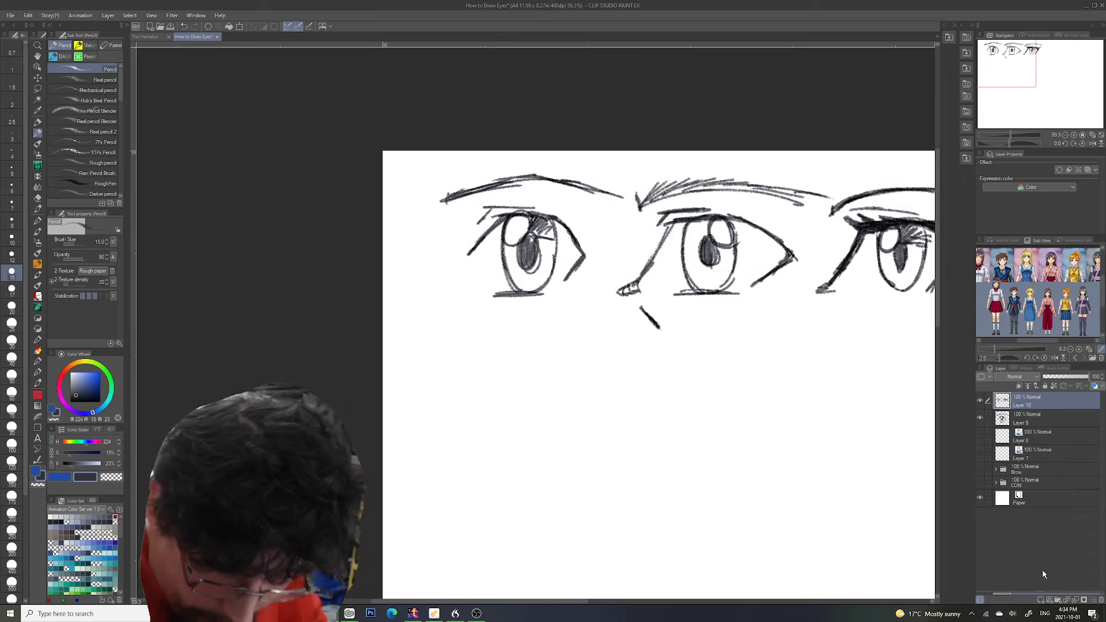
- Show the Brow folder with the front-view eye pair and expand it to list its layers
left_click(1023, 470)
left_click(981, 469)
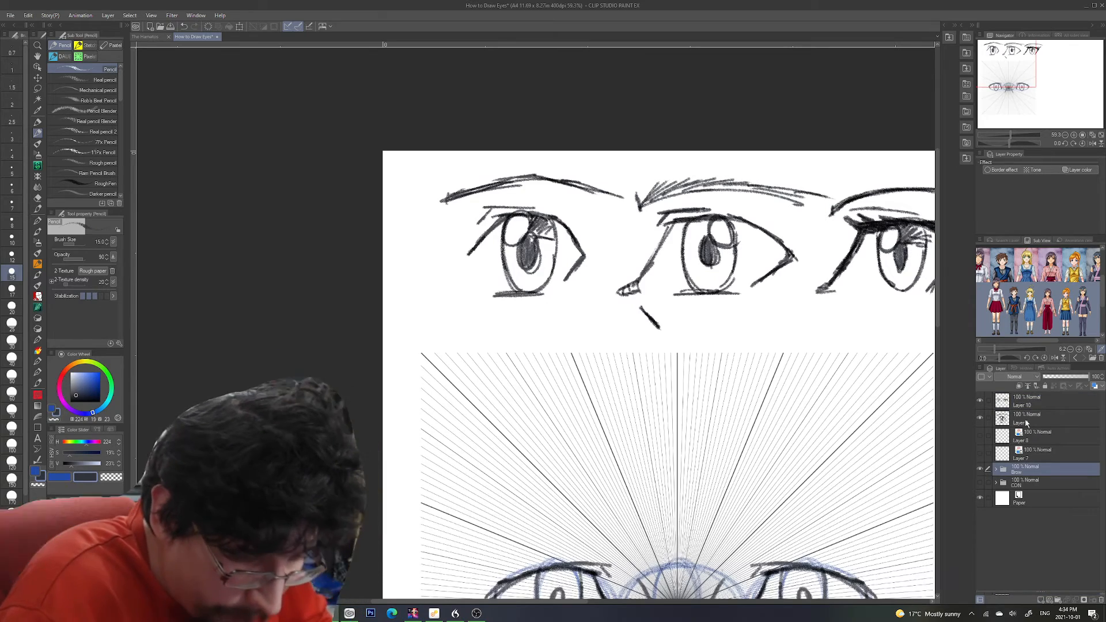
left_click(1040, 401)
left_click_drag(1009, 62, 1014, 80)
left_click(996, 470)
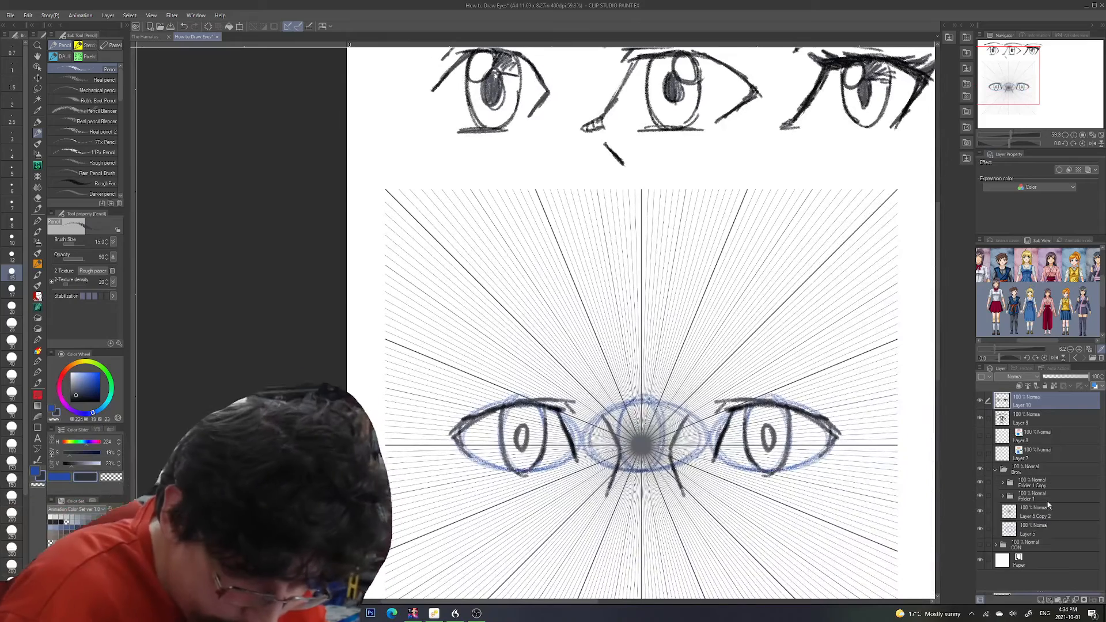
- Give the radial guide layer a blue layer colour and toggle its visibility off and back on
left_click(1024, 516)
left_click(1095, 385)
left_click(980, 511)
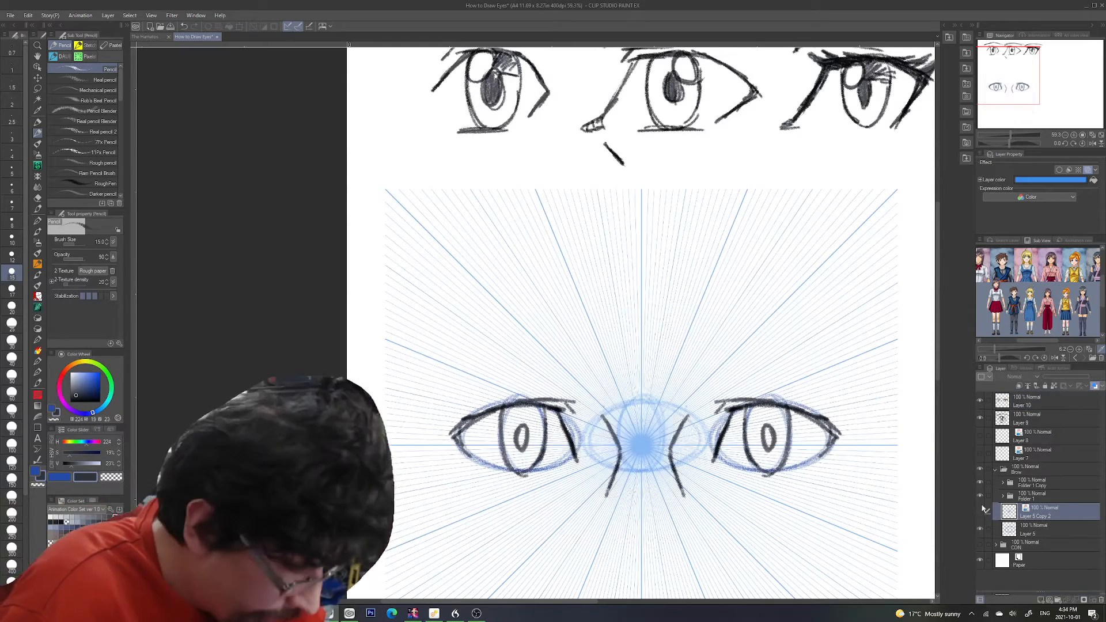
left_click_drag(997, 111, 1014, 138)
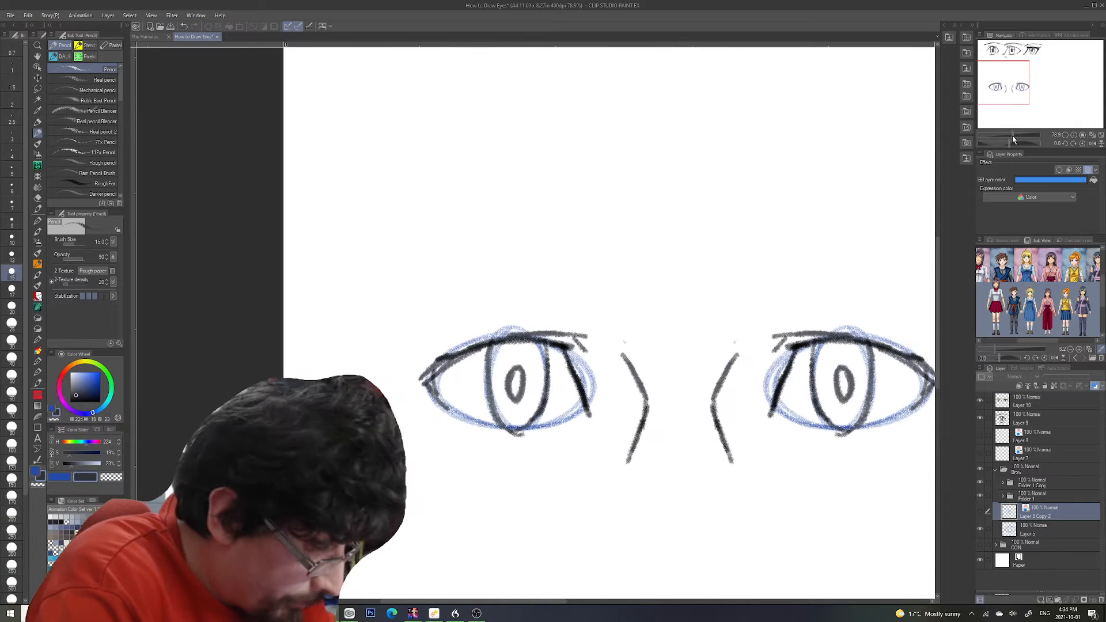
left_click(979, 512)
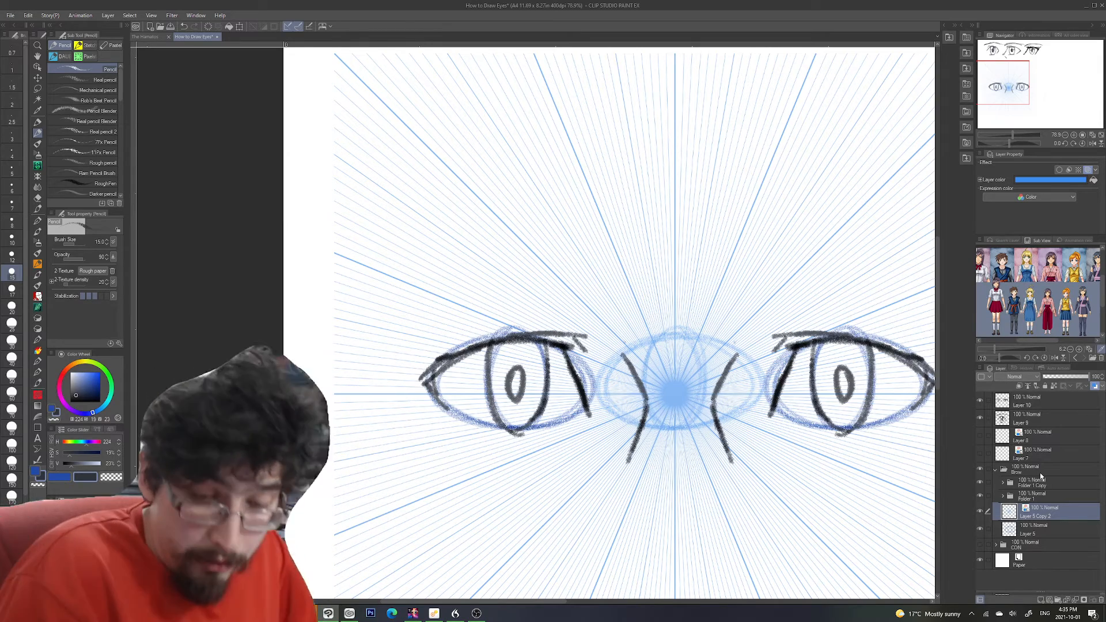
- Add a new layer above the radial guide in the Brow folder and lower the guide's opacity to 51%
left_click(1041, 601)
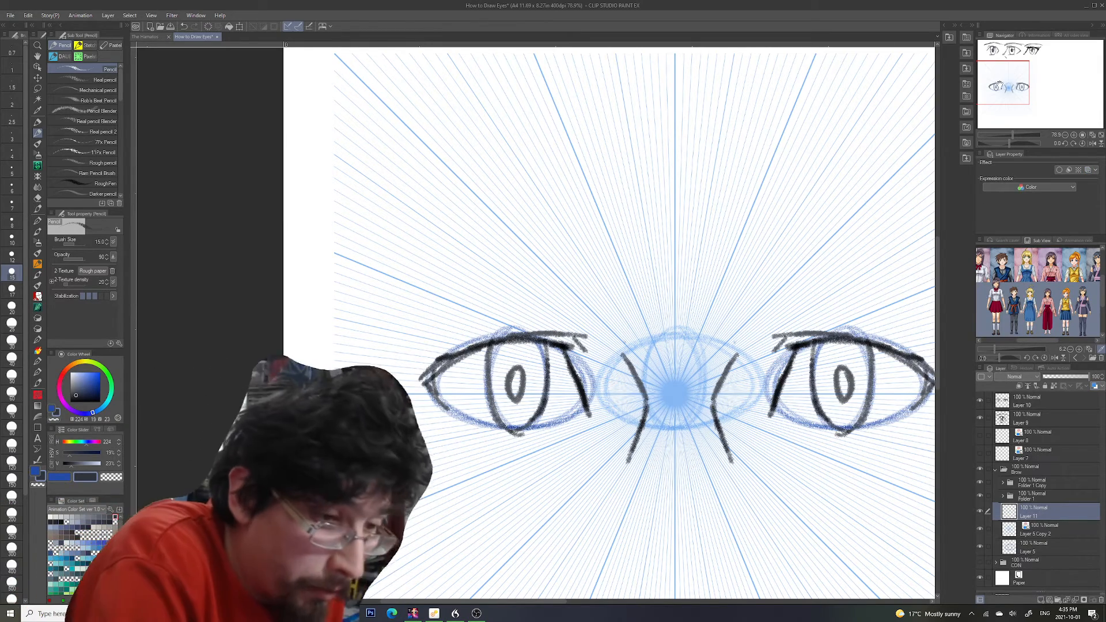
left_click_drag(999, 83, 1009, 79)
left_click(1037, 529)
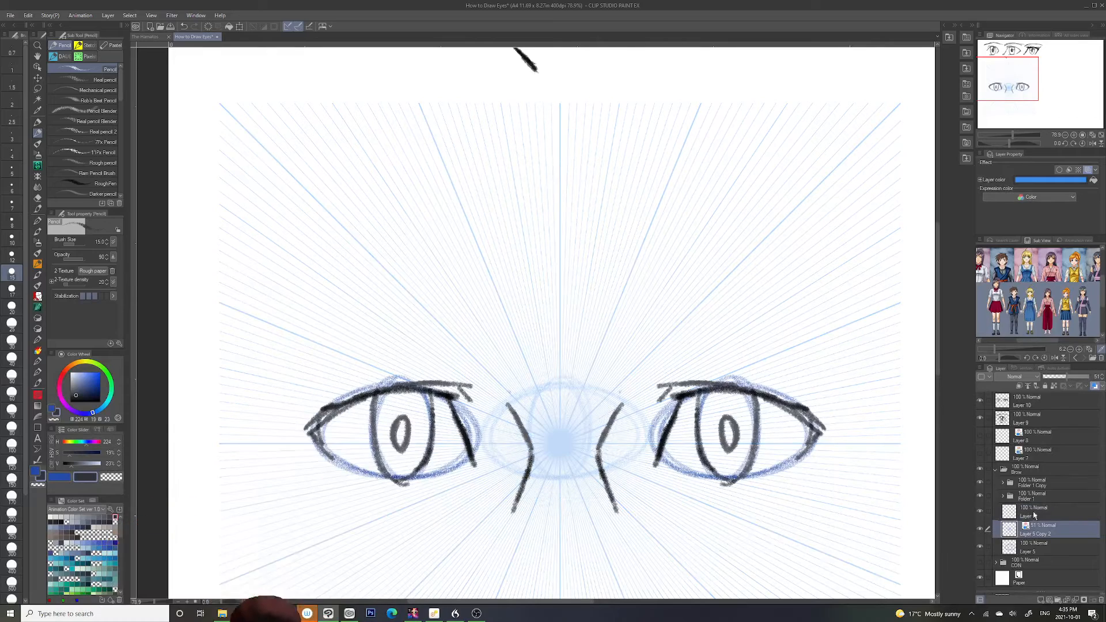
left_click(1034, 515)
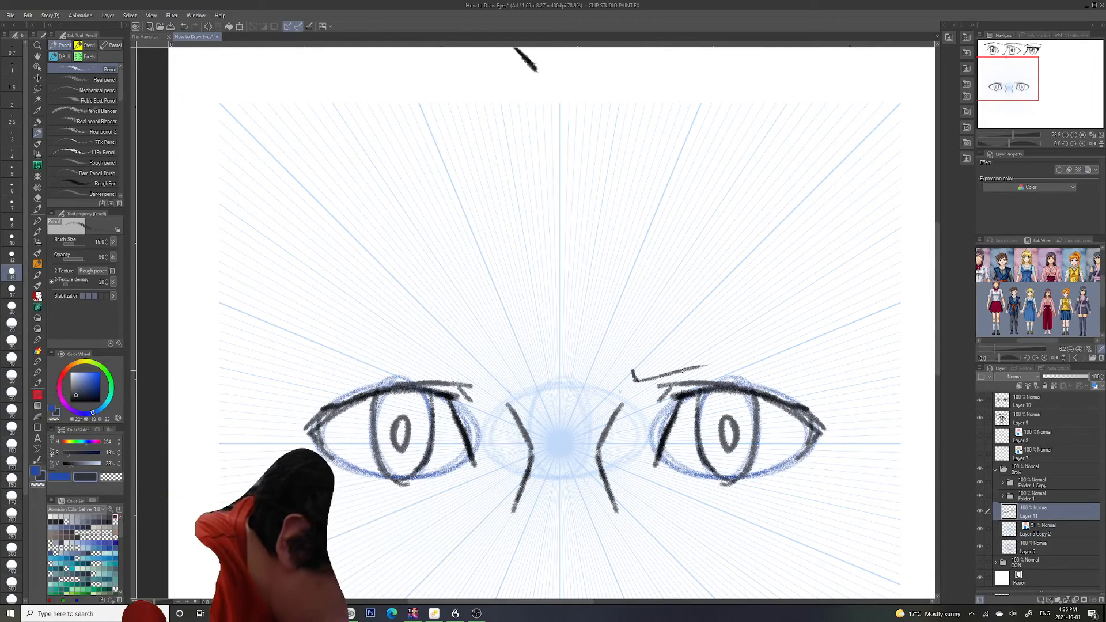
- Draw the base lines of both eyebrows angled down toward the nose, with short ticks at their inner ends
mouse_move(686, 368)
left_mouse_down()
mouse_move(786, 352)
mouse_move(825, 363)
left_mouse_up()
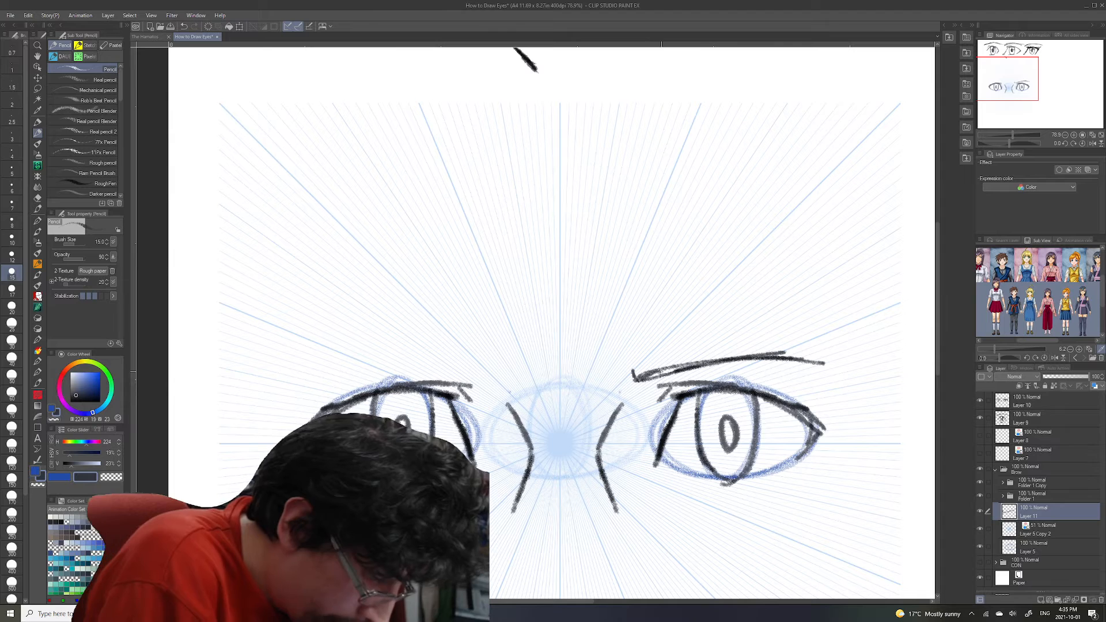
mouse_move(406, 357)
left_mouse_down()
mouse_move(476, 376)
mouse_move(349, 358)
mouse_move(303, 378)
mouse_move(424, 358)
mouse_move(488, 375)
left_mouse_up()
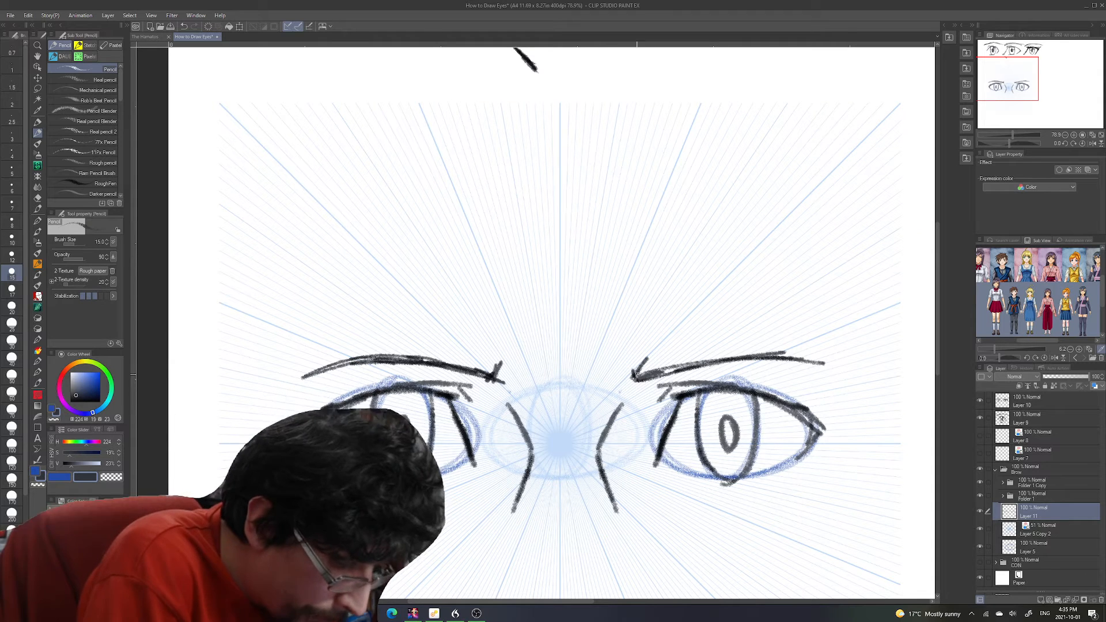
left_click_drag(637, 375, 647, 356)
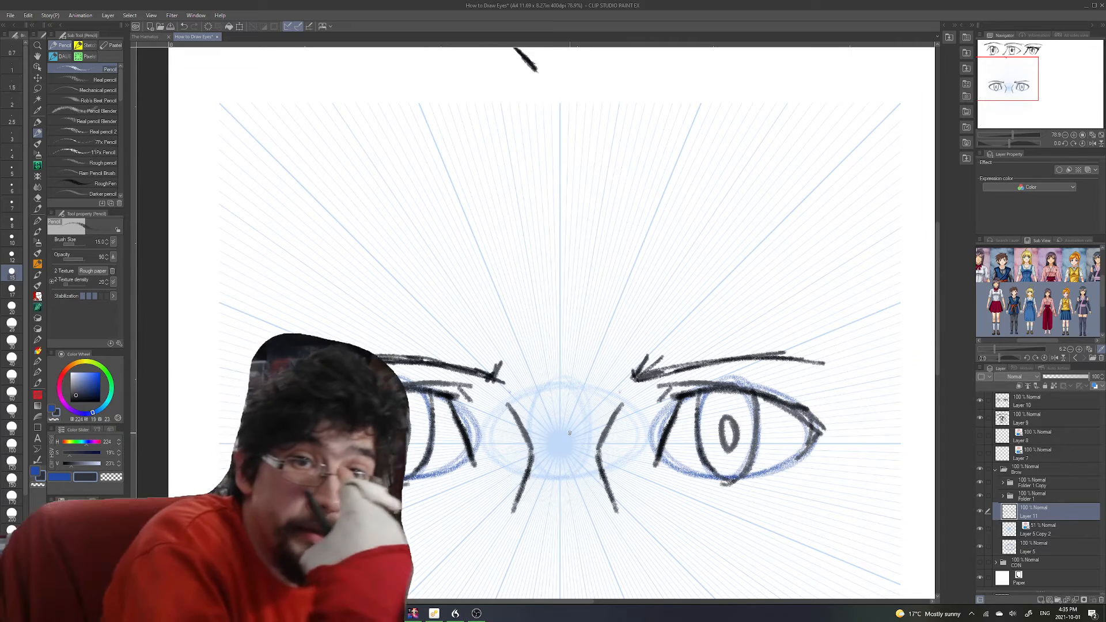
- Fill both eyebrows with short hair strokes slanting outward along the radial guide lines
mouse_move(650, 377)
left_mouse_down()
mouse_move(688, 346)
mouse_move(715, 356)
mouse_move(828, 341)
left_mouse_up()
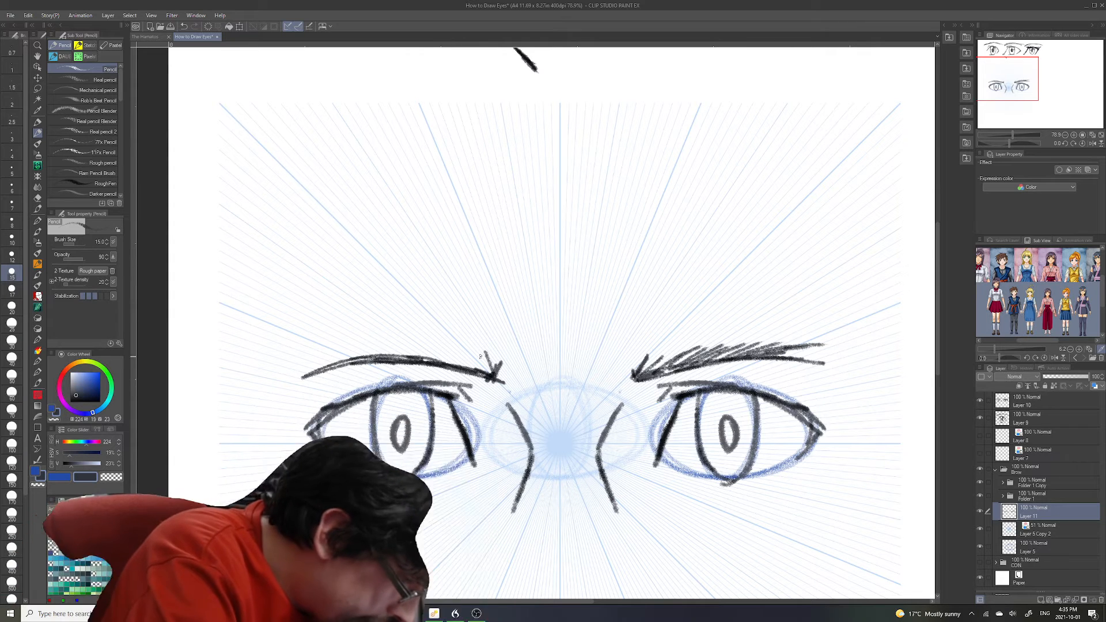
left_click_drag(448, 350, 458, 366)
mouse_move(397, 348)
left_mouse_down()
mouse_move(426, 362)
mouse_move(370, 359)
left_mouse_up()
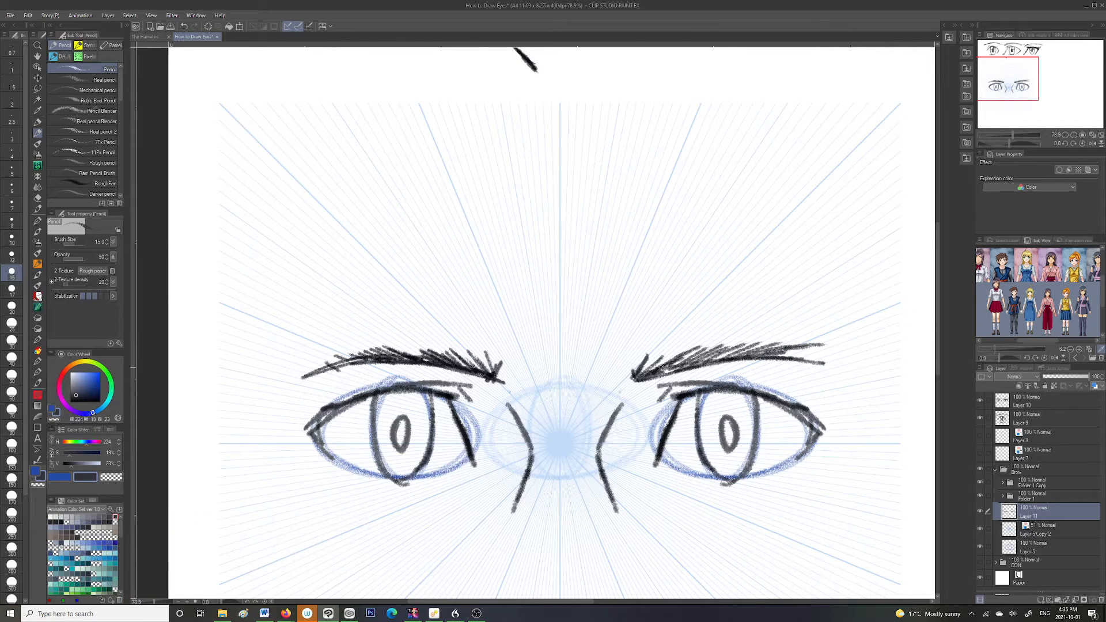
- Hide the radial guide layer and bring the whole set of eye drawings into view
left_click(981, 542)
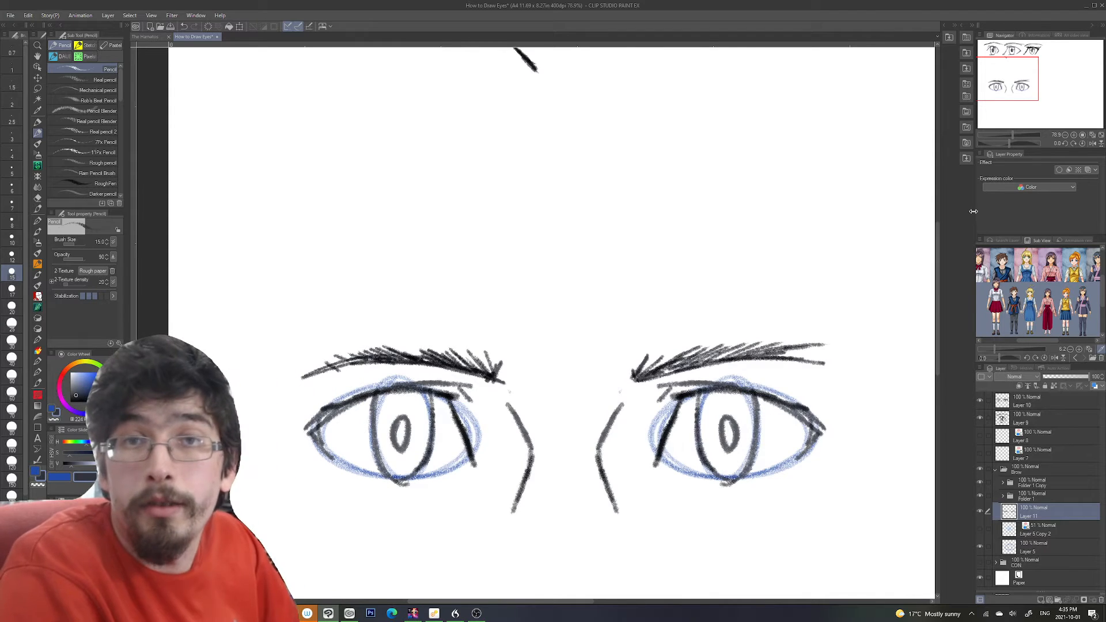
mouse_move(1007, 66)
left_mouse_down()
mouse_move(1005, 88)
mouse_move(1023, 60)
mouse_move(1014, 66)
left_mouse_up()
left_click(1009, 136)
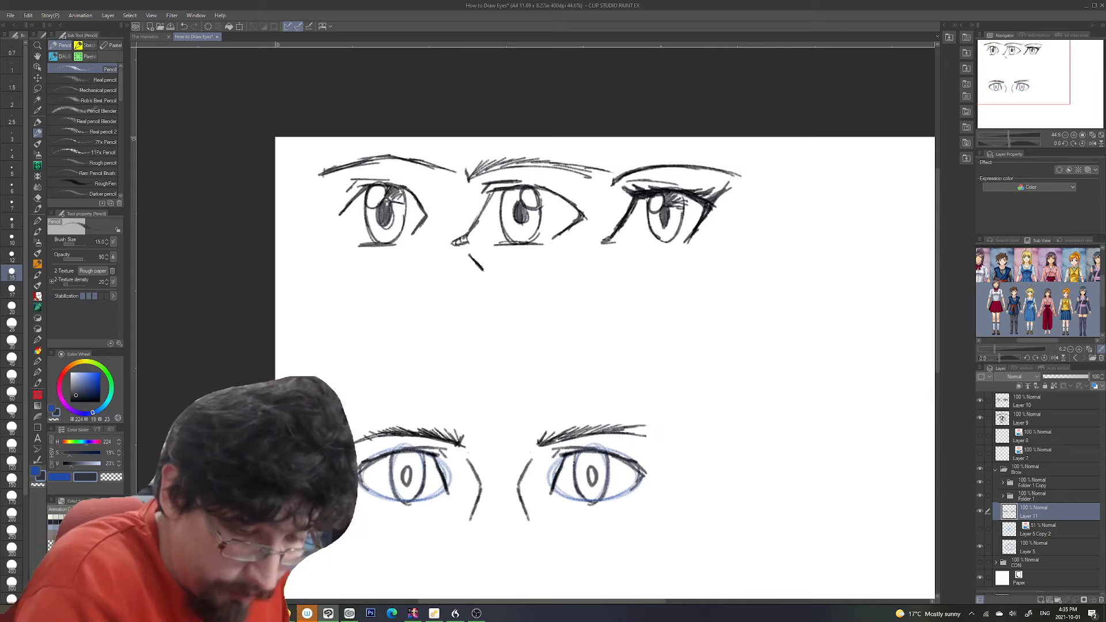
- Move the Brow folder's eye pair up to sit just below the row of three eyes
left_click(1040, 468)
key("k")
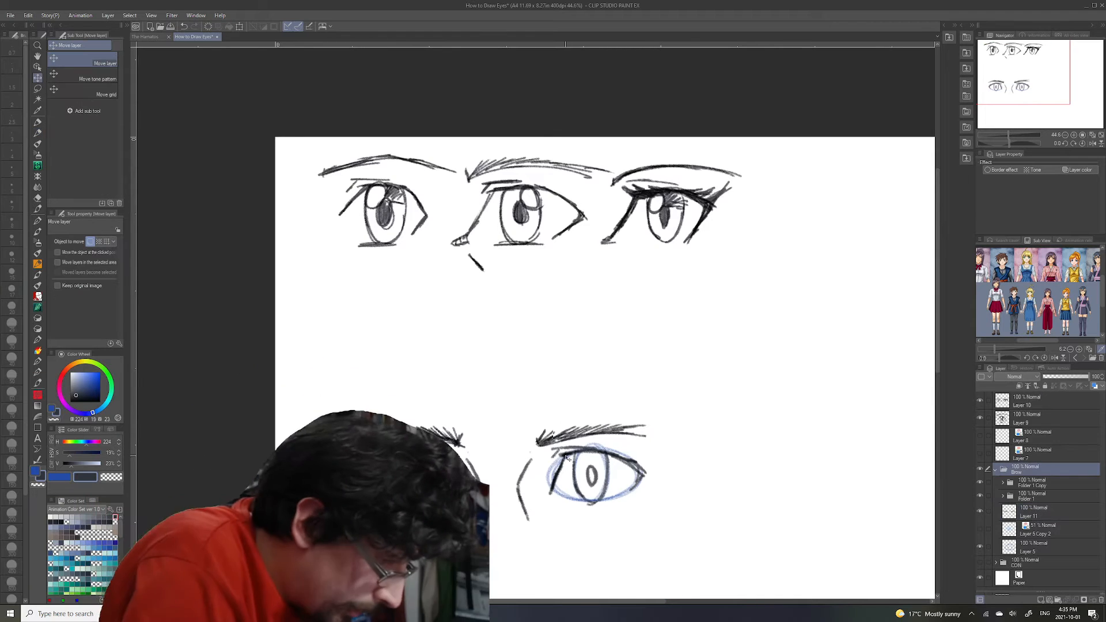
left_click_drag(566, 460, 563, 316)
mouse_move(1013, 71)
left_mouse_down()
mouse_move(1005, 87)
mouse_move(1005, 71)
left_mouse_up()
- Add a new layer above the others and set up the Real pencil with a light blue-gray colour
left_click(1030, 402)
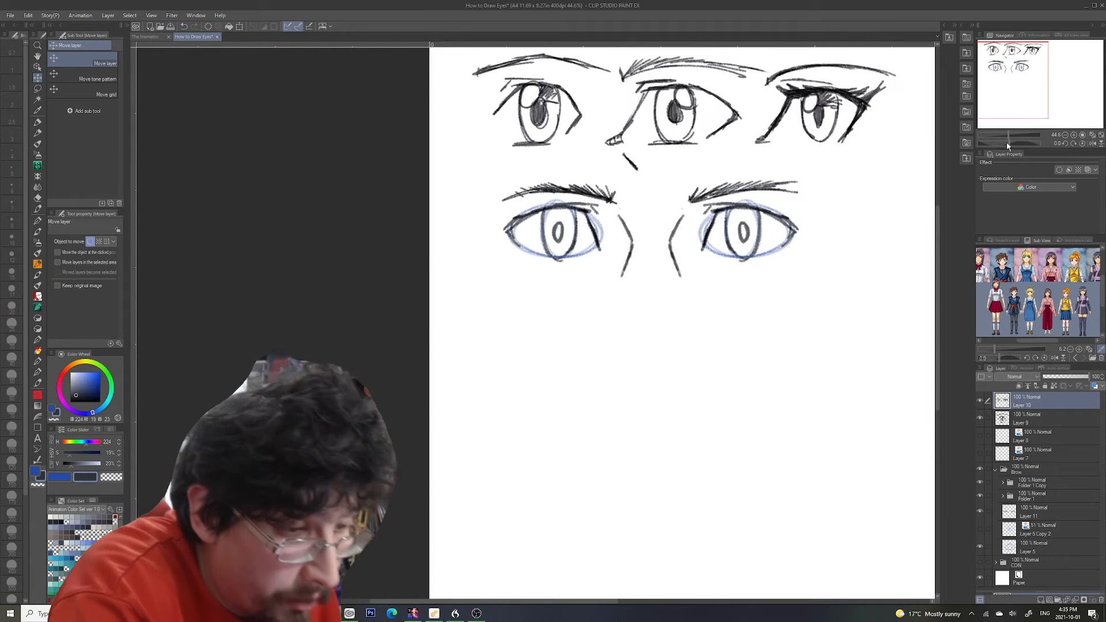
left_click(1042, 600)
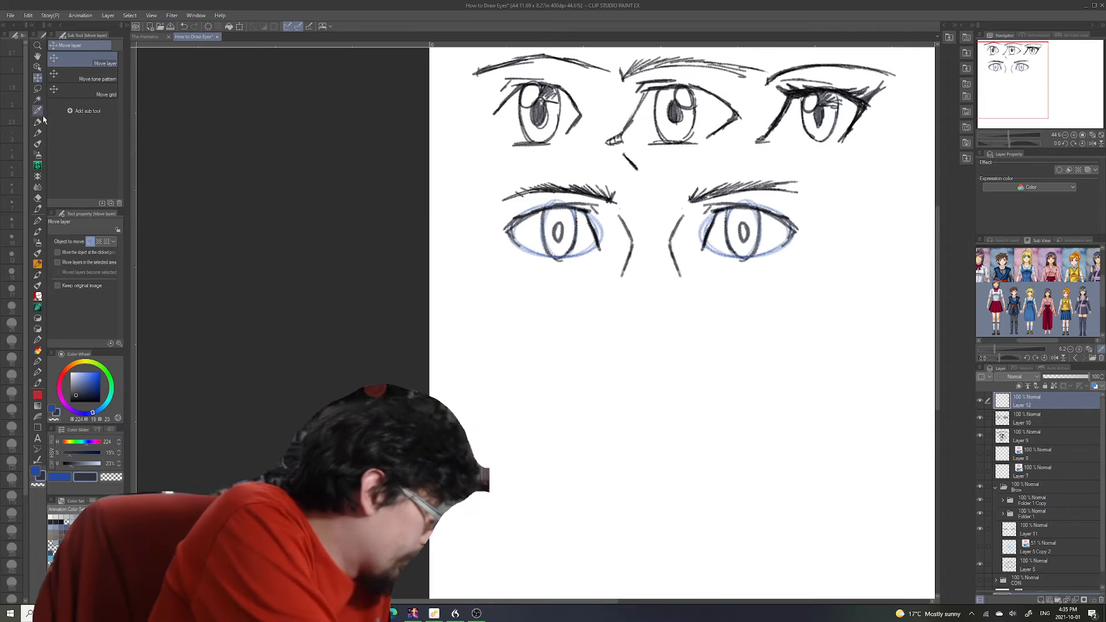
left_click(37, 132)
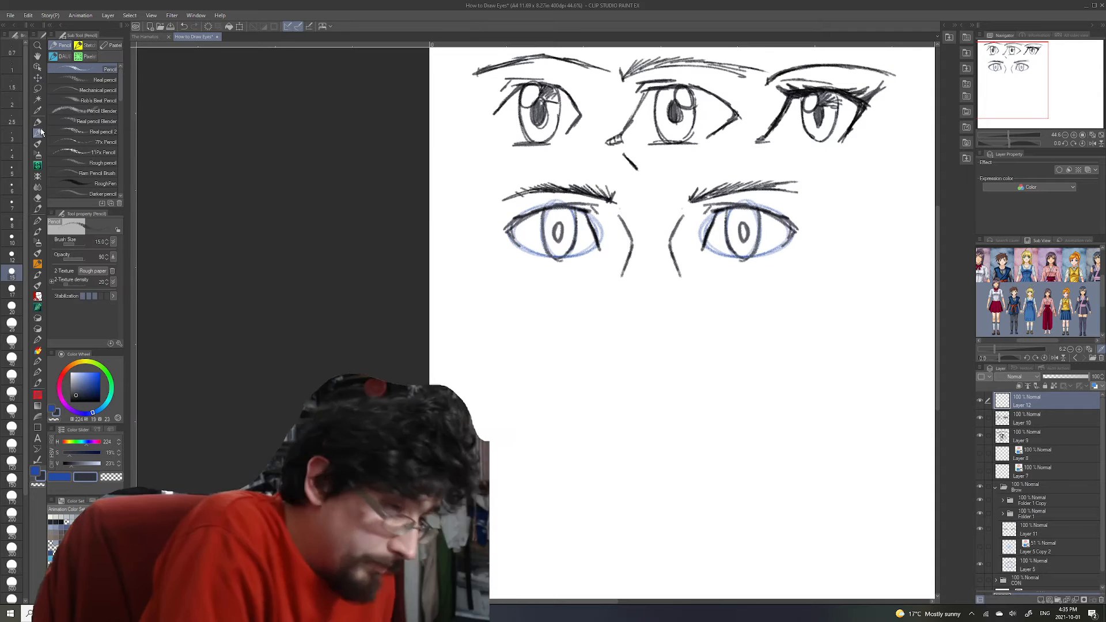
left_click(98, 81)
left_click(68, 517)
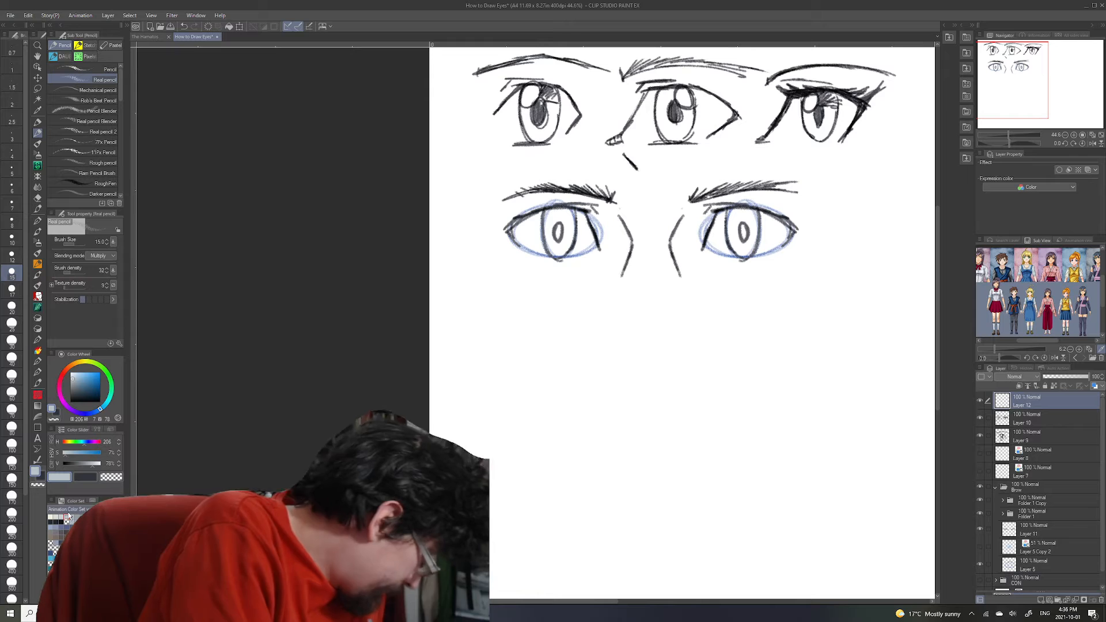
- Clear the trial marks and sketch a long, low rectangle in light pencil below the front-view eye pair
left_click_drag(1013, 78, 1017, 79)
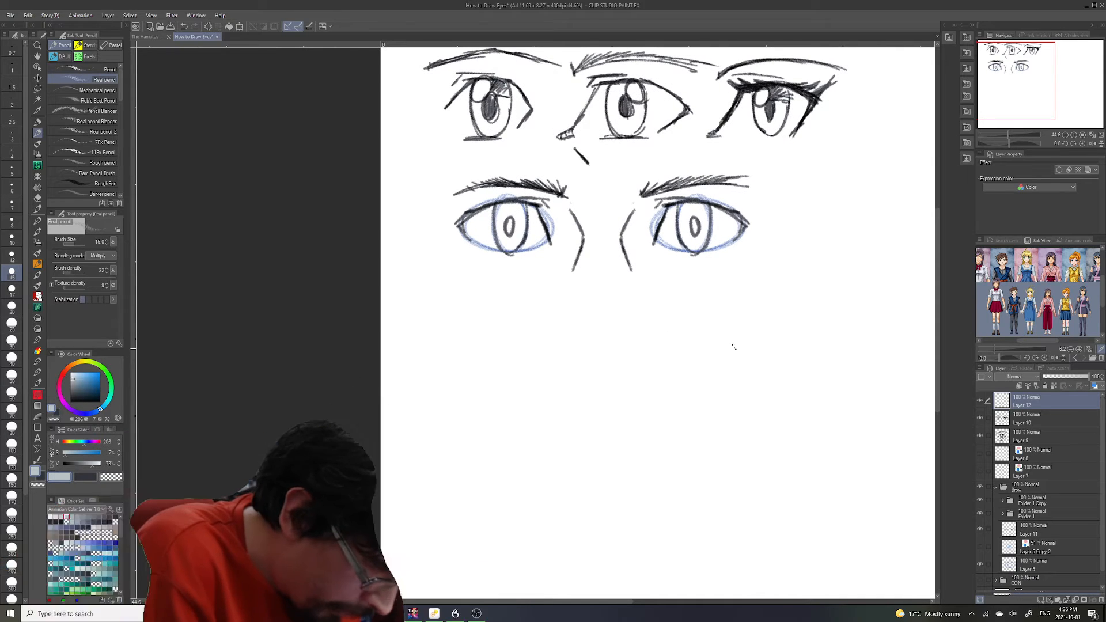
mouse_move(676, 338)
left_mouse_down()
mouse_move(742, 352)
mouse_move(676, 370)
mouse_move(709, 330)
mouse_move(733, 358)
left_mouse_up()
key("Delete")
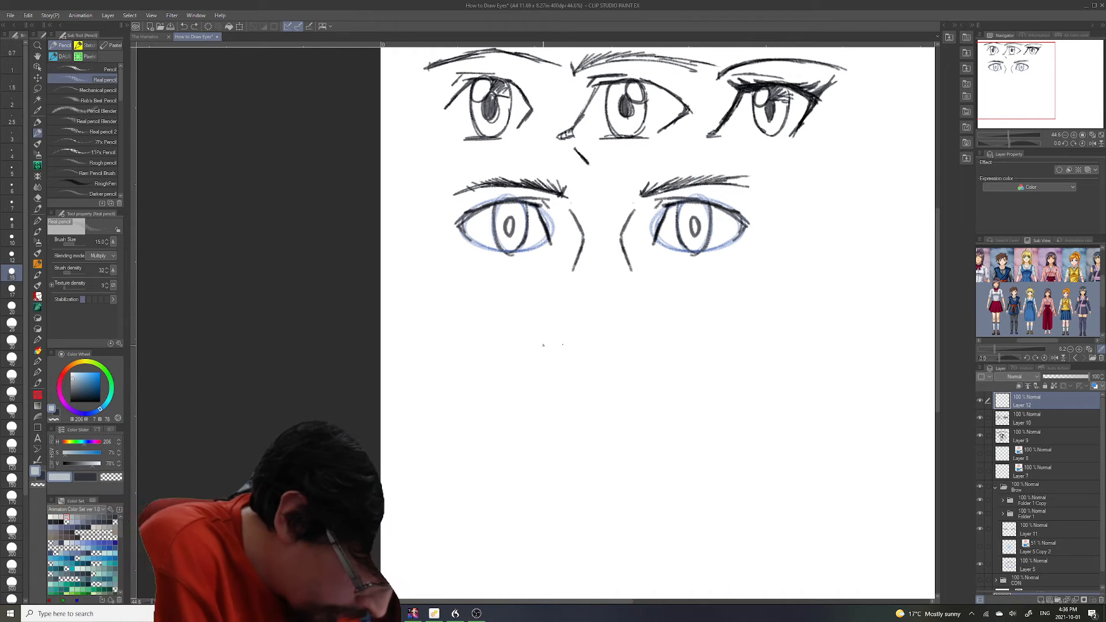
mouse_move(483, 347)
left_mouse_down()
mouse_move(707, 351)
mouse_move(517, 344)
mouse_move(667, 345)
mouse_move(617, 340)
mouse_move(479, 347)
left_mouse_up()
left_click_drag(599, 400, 652, 401)
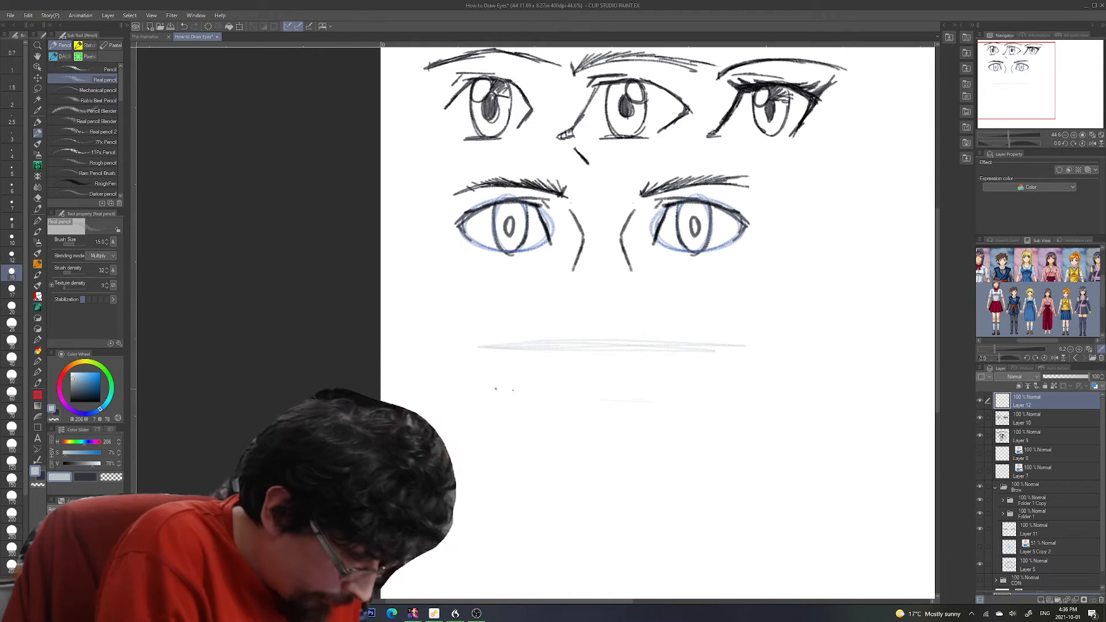
mouse_move(496, 400)
left_mouse_down()
mouse_move(698, 394)
mouse_move(593, 396)
left_mouse_up()
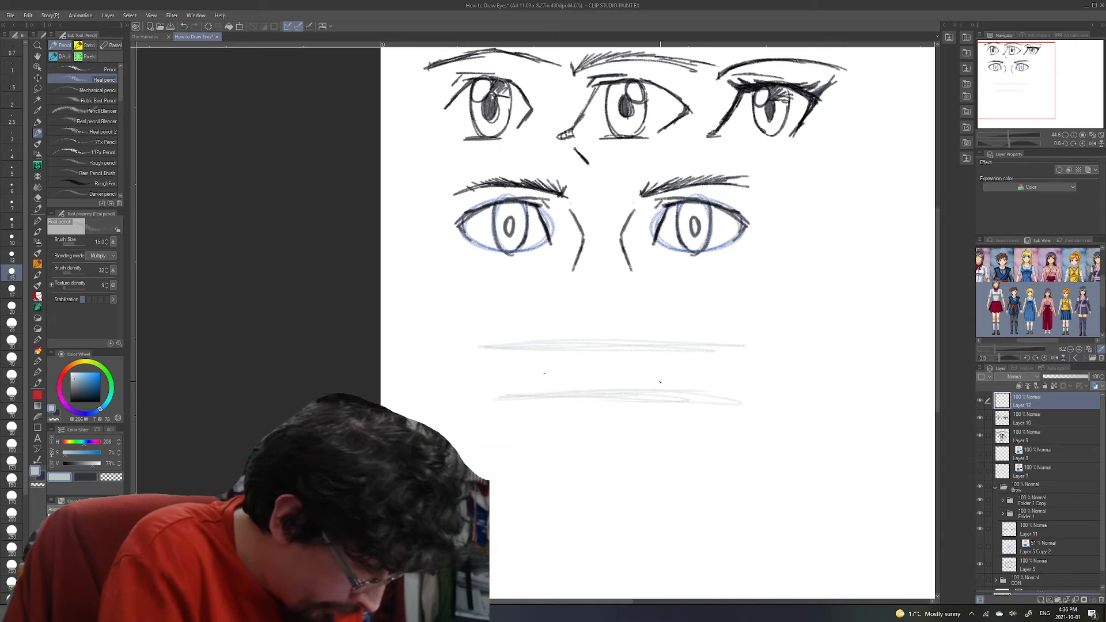
left_click_drag(493, 356, 494, 397)
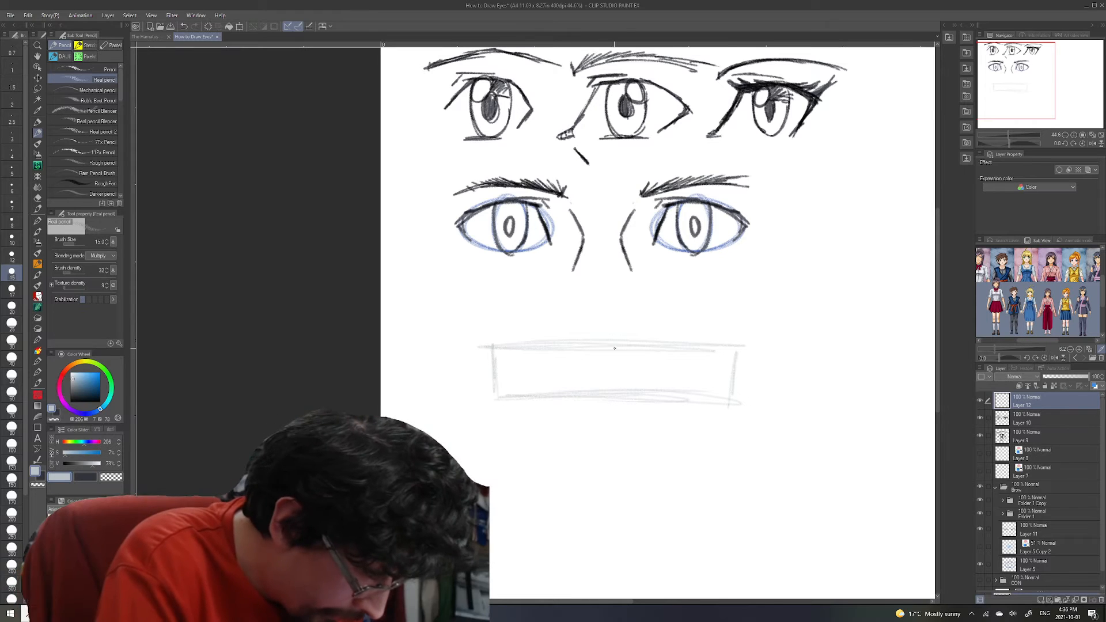
- Divide the rectangle with vertical lines, reinforce its ends, and tint the sketch layer with the blue layer colour
key("ctrl+z")
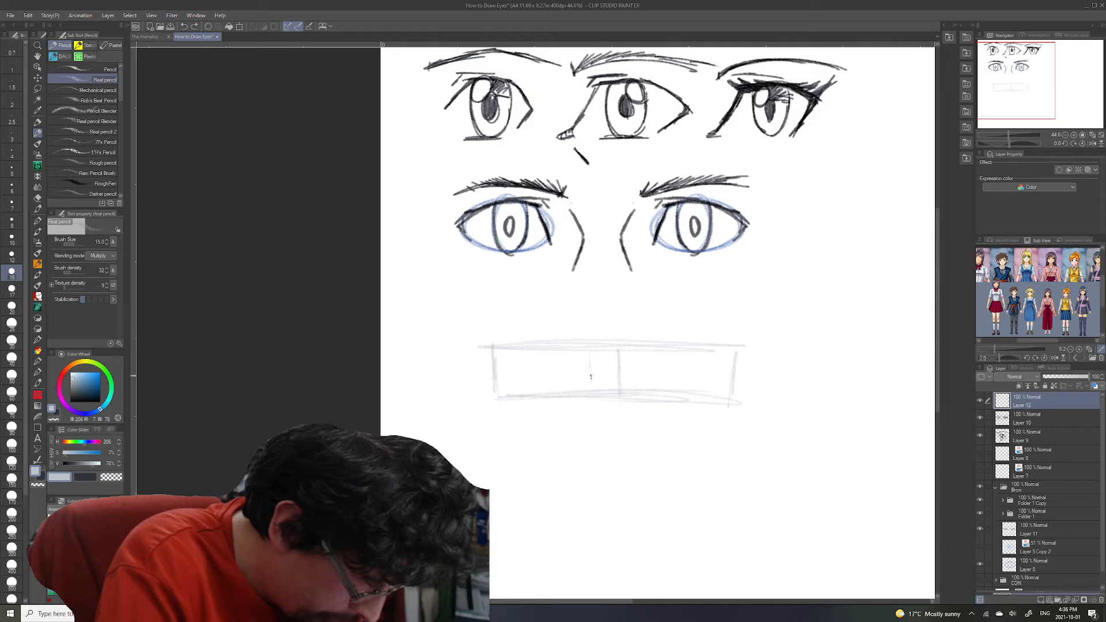
left_click_drag(591, 348, 591, 398)
left_click_drag(653, 358, 654, 383)
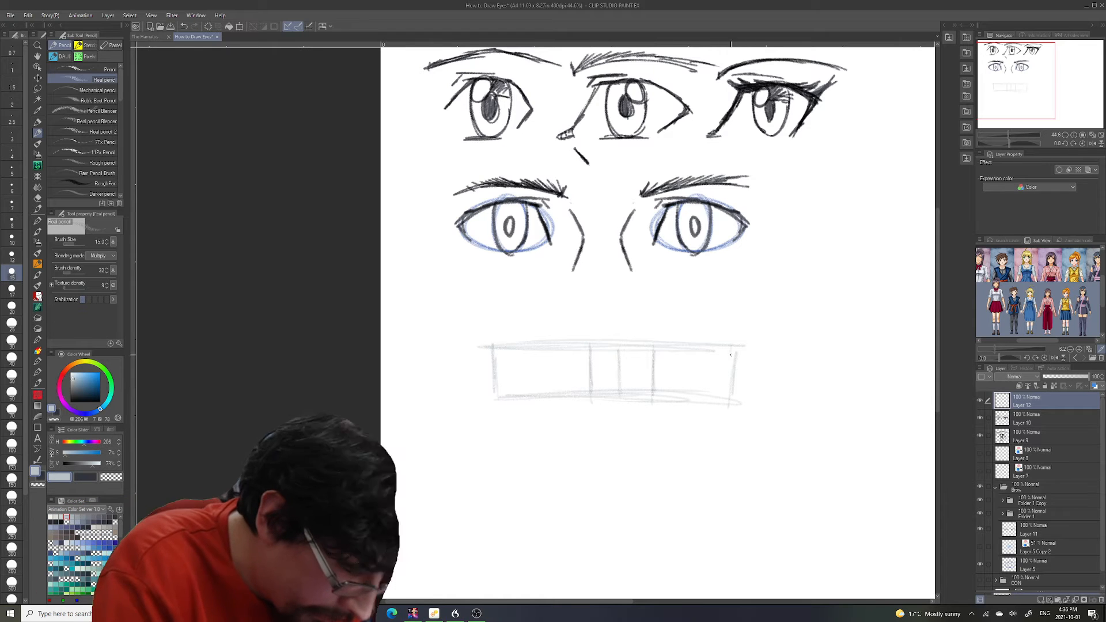
left_click_drag(500, 345, 503, 402)
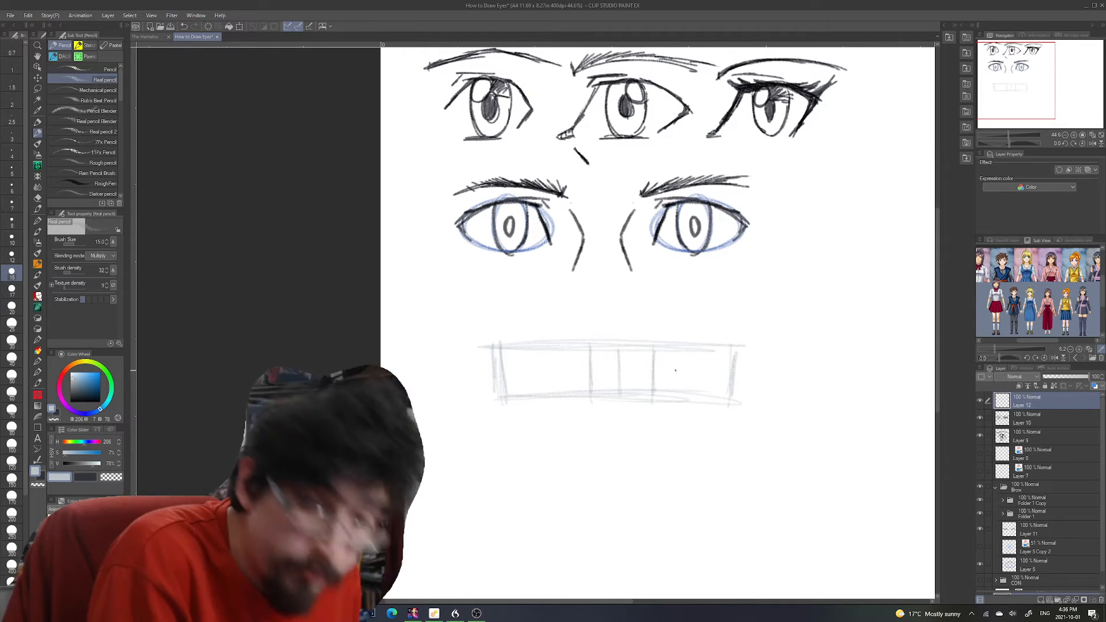
left_click_drag(735, 344, 737, 392)
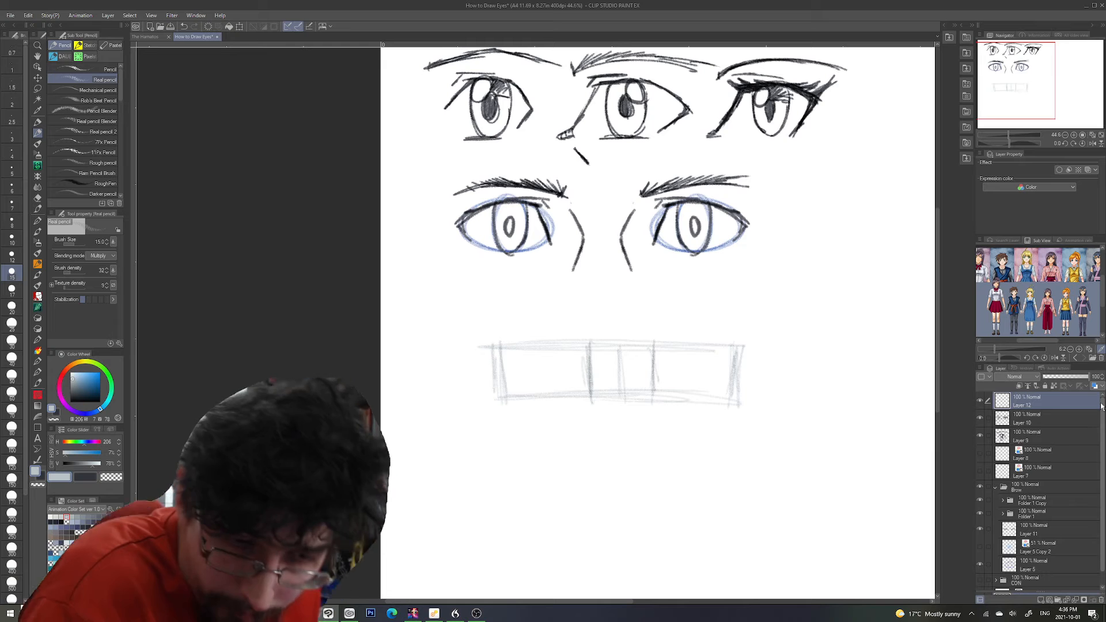
left_click(1093, 386)
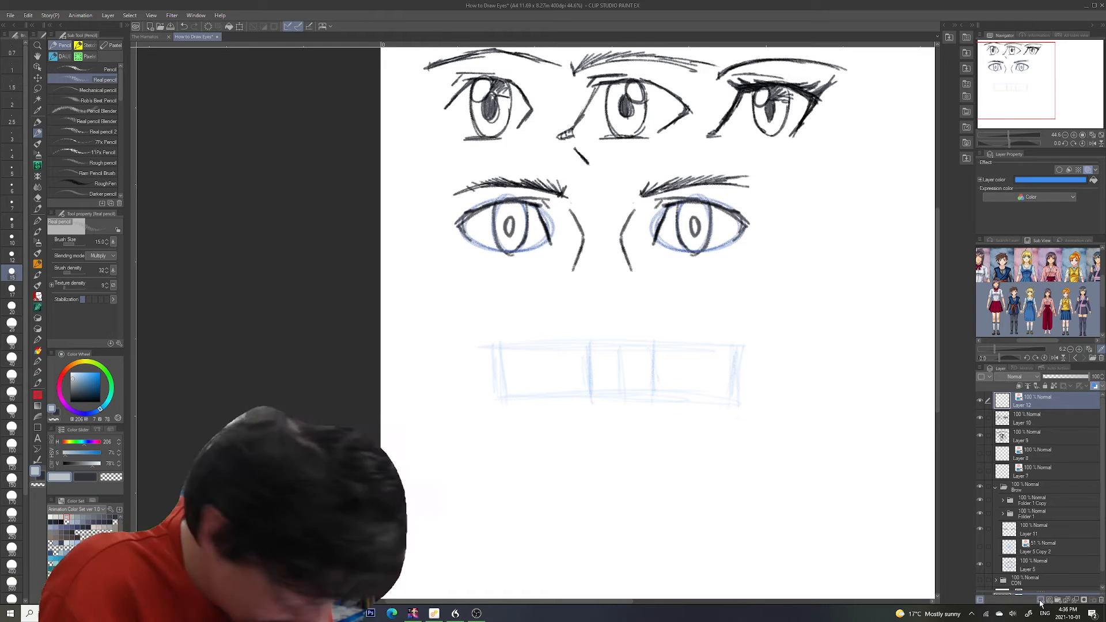
- On a new layer, lightly sketch an oval in each outer section of the rectangle and a curved brow guide above each
key("ctrl+shift+n")
left_click_drag(731, 351, 741, 379)
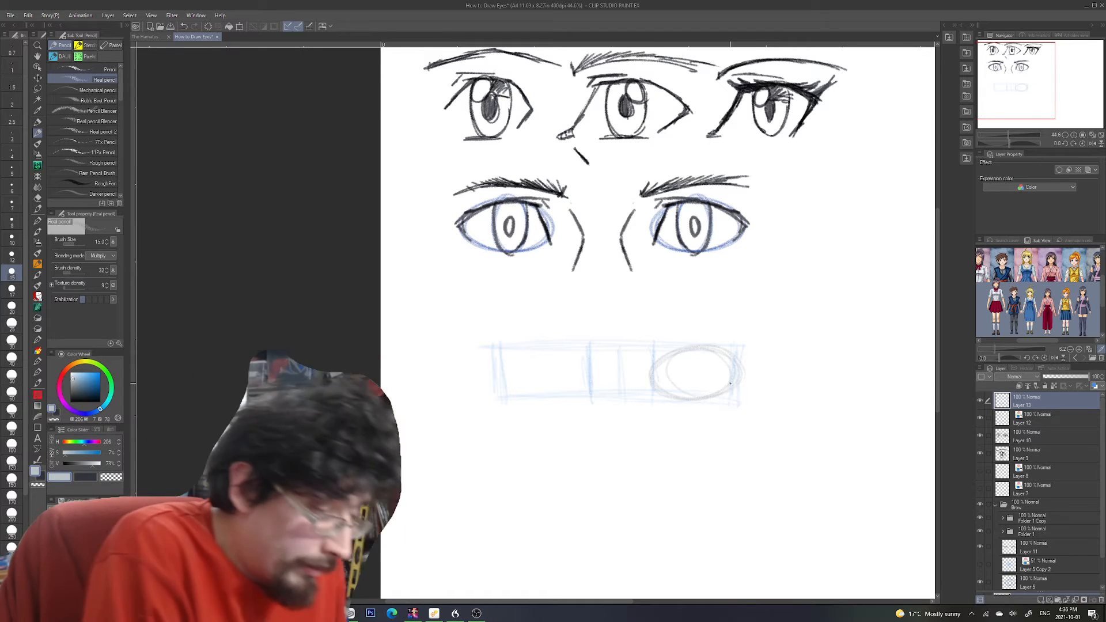
mouse_move(500, 385)
left_mouse_down()
mouse_move(579, 357)
mouse_move(547, 396)
left_mouse_up()
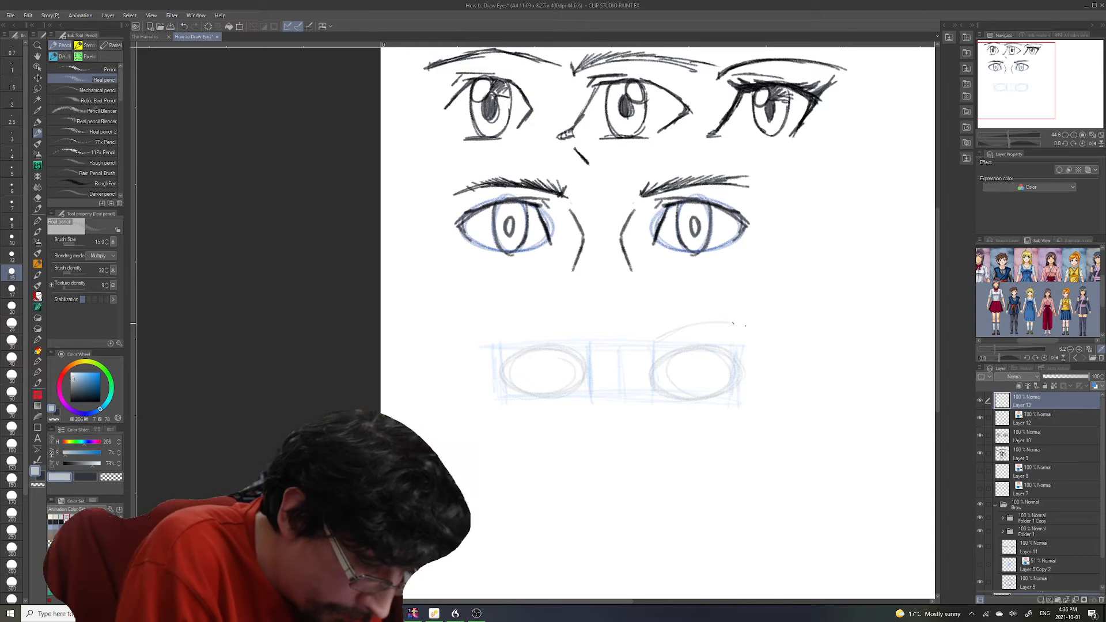
left_click_drag(744, 322, 781, 333)
left_click_drag(647, 334, 654, 345)
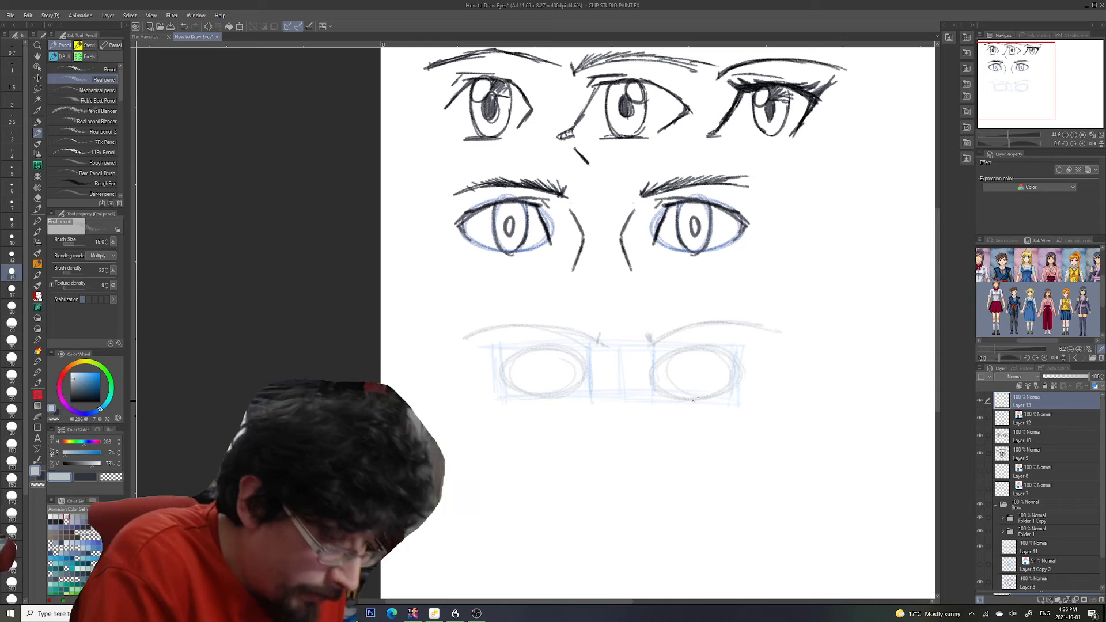
- Lightly sketch a tall iris oval with a small pupil inside each of the two eye guides
left_click_drag(682, 354, 682, 394)
mouse_move(540, 358)
left_mouse_down()
mouse_move(537, 389)
mouse_move(536, 349)
left_mouse_up()
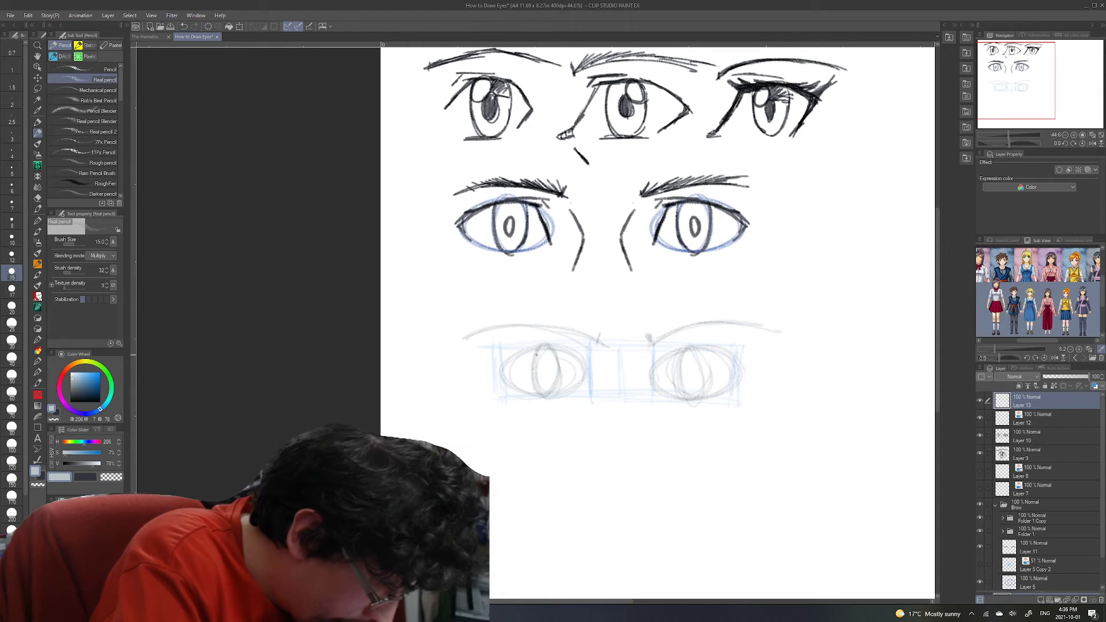
left_click_drag(549, 365, 544, 380)
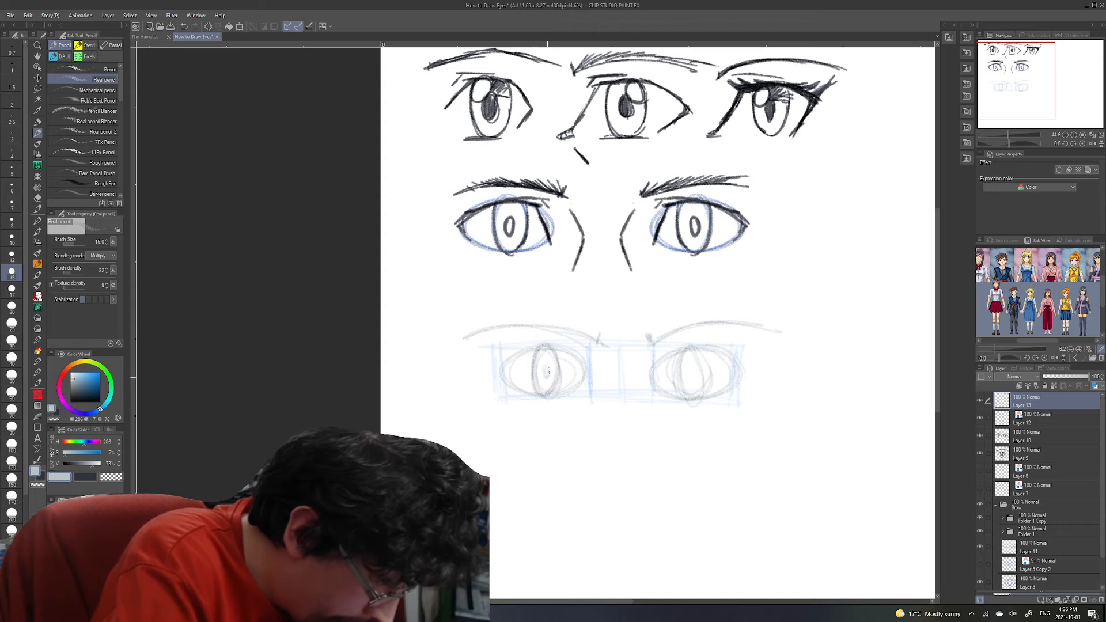
left_click_drag(689, 382, 691, 369)
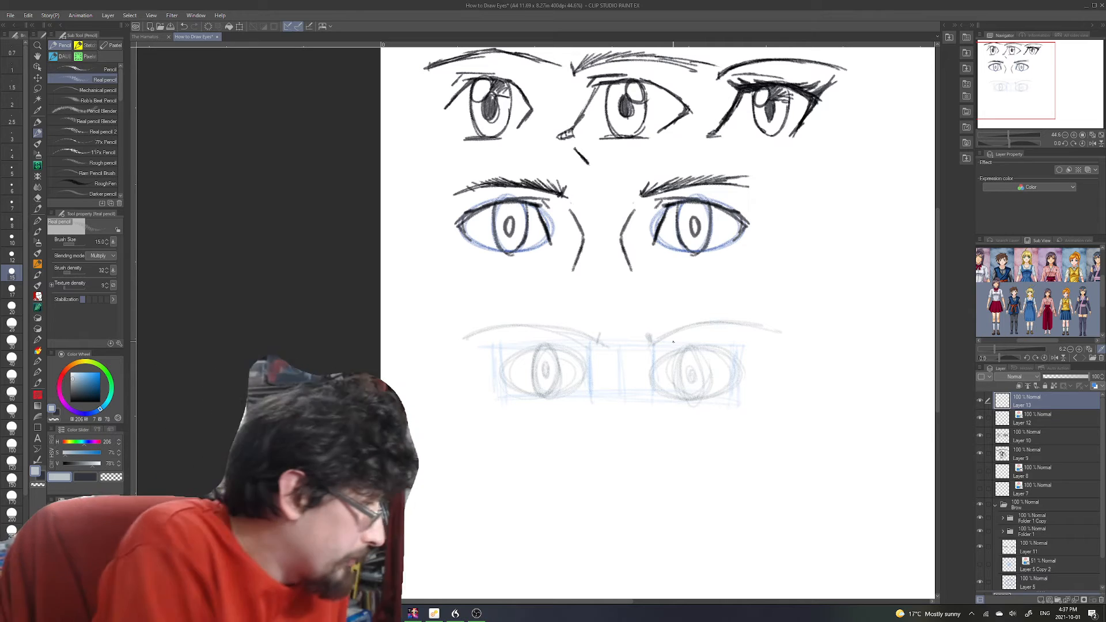
- Switch to the Pencil brush with a dark blue-gray colour and draw a slanted inner-corner line on both eyes
left_click(85, 477)
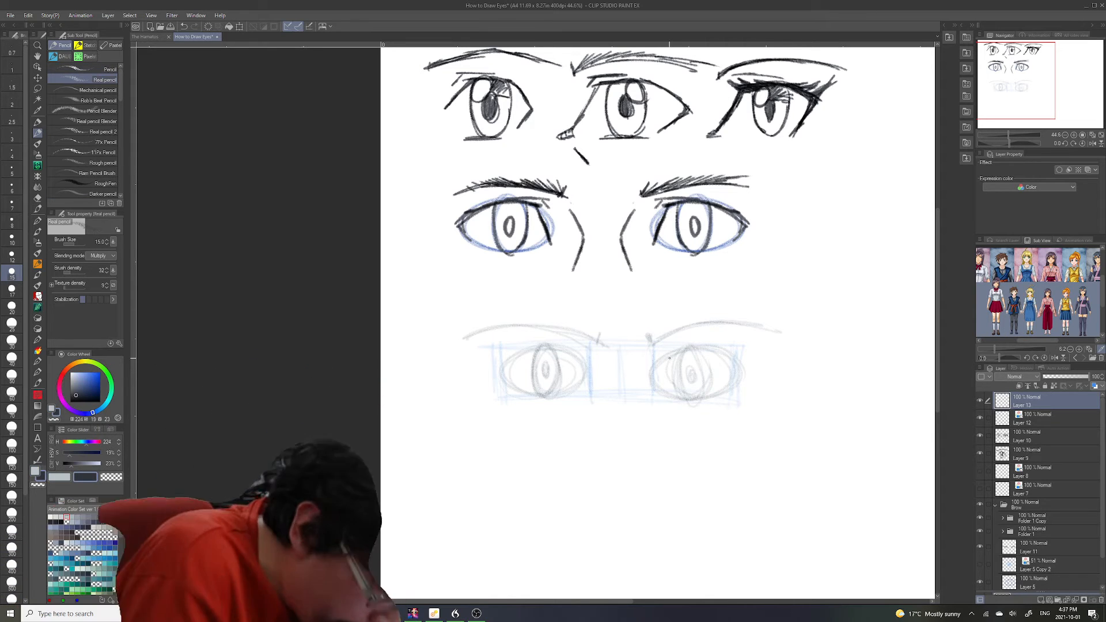
left_click_drag(656, 375, 652, 382)
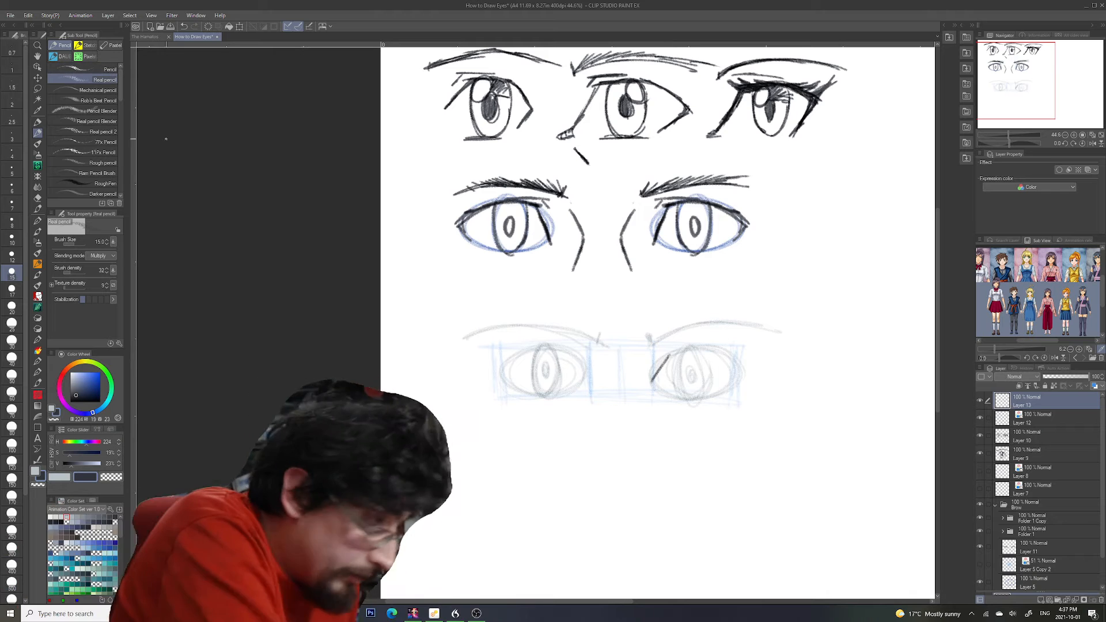
left_click(108, 71)
key("ctrl+z")
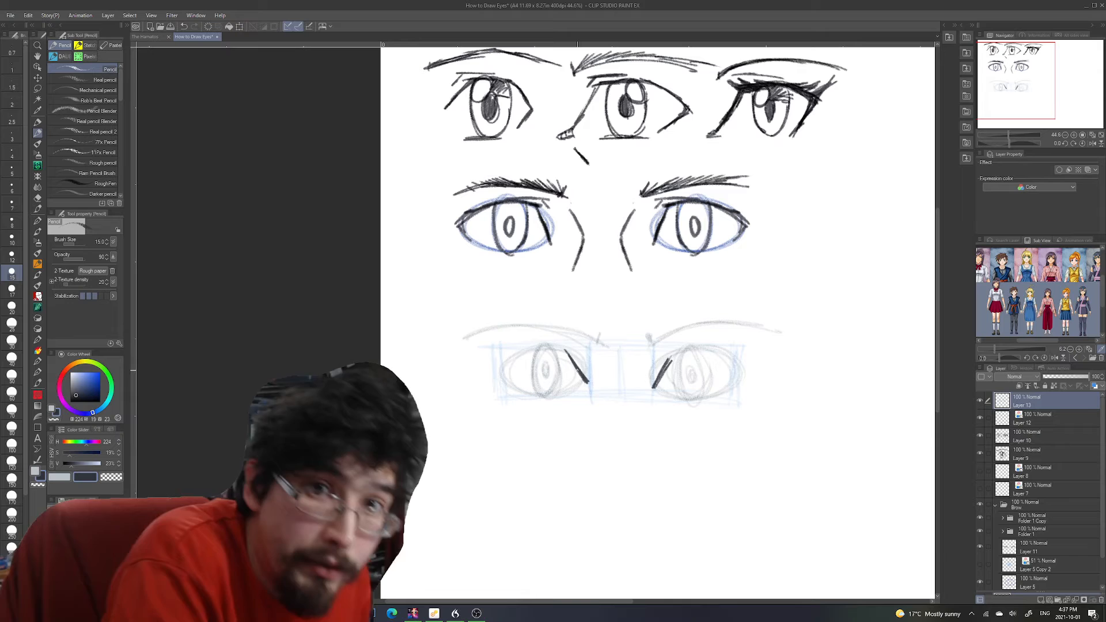
- Draw dark curved upper lids and short angled outer corners over both eye guides
mouse_move(666, 358)
left_mouse_down()
mouse_move(693, 351)
mouse_move(742, 373)
left_mouse_up()
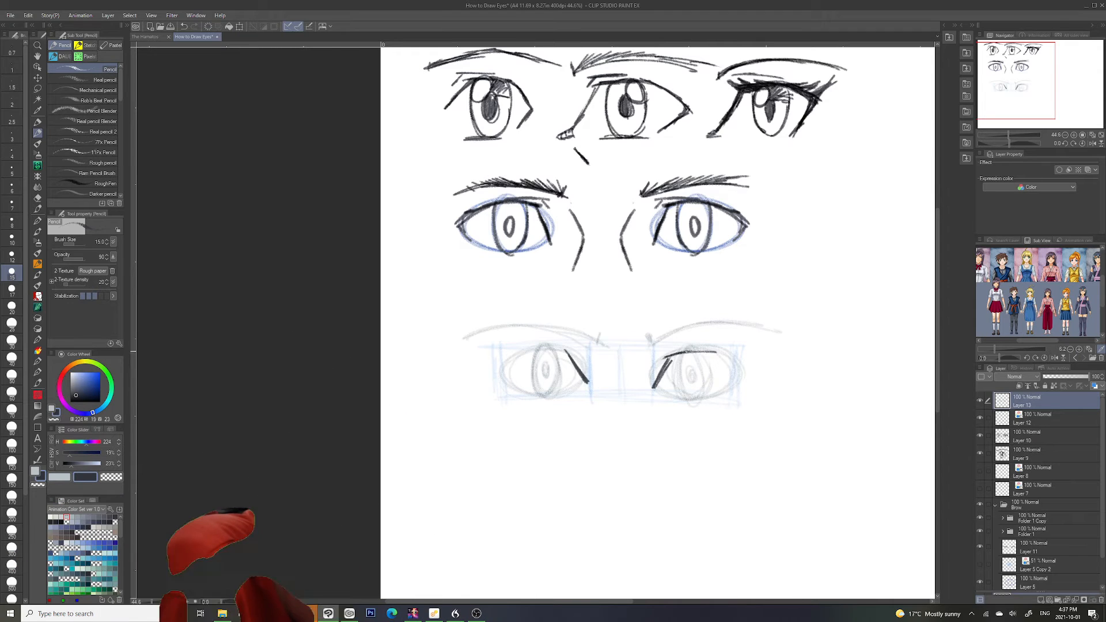
mouse_move(566, 348)
left_mouse_down()
mouse_move(502, 375)
mouse_move(569, 347)
left_mouse_up()
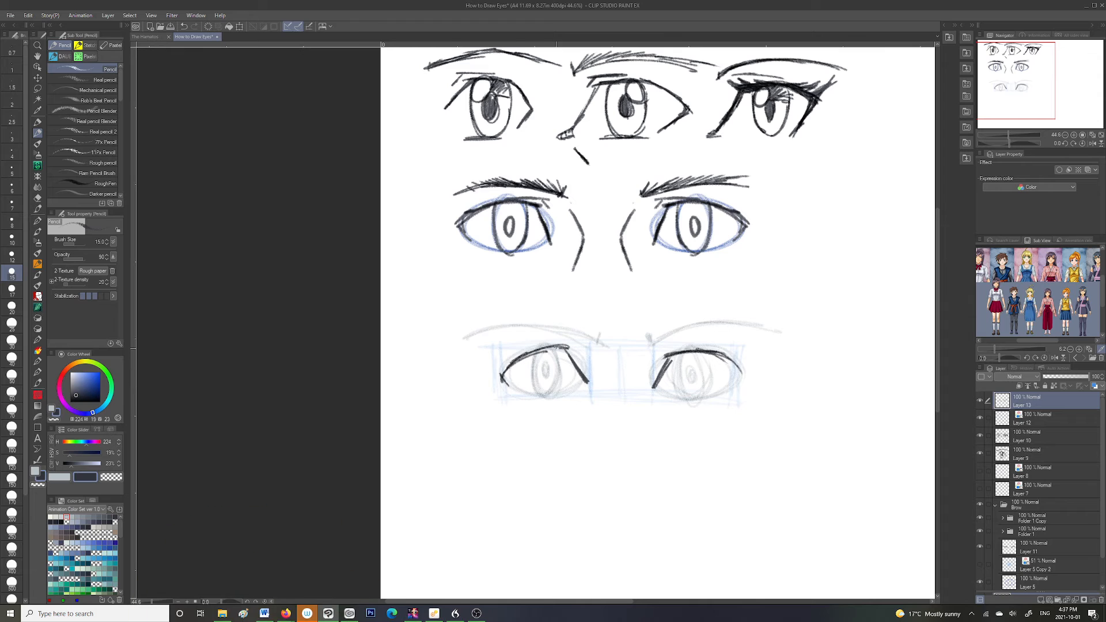
mouse_move(666, 358)
left_mouse_down()
mouse_move(727, 352)
mouse_move(741, 372)
left_mouse_up()
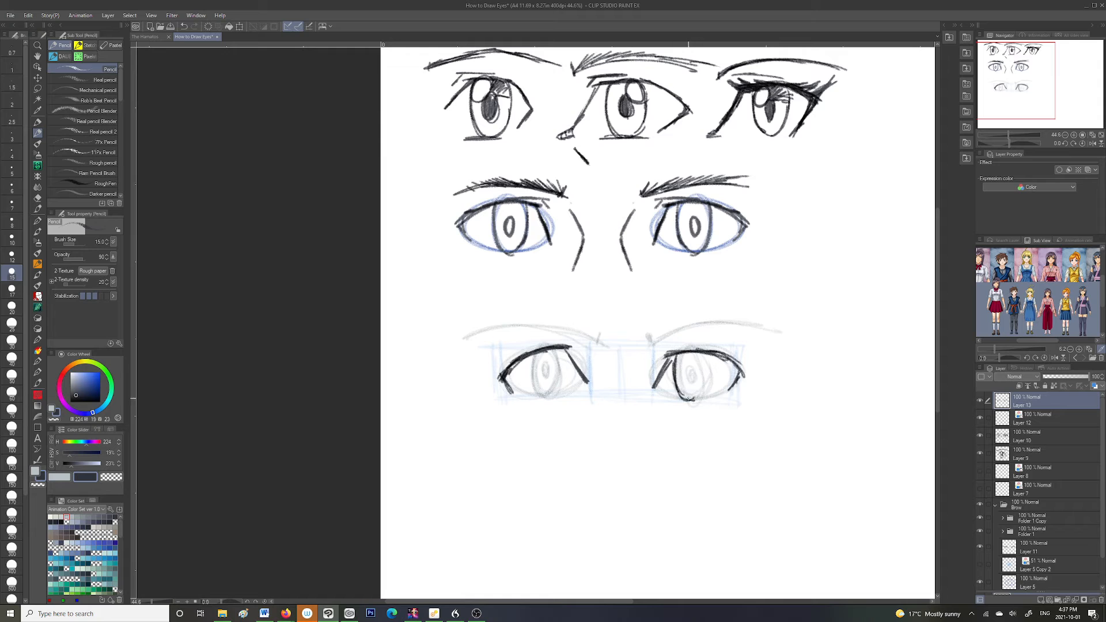
- Draw the irises of both eyes with round highlights and shaded pupils, and add a crease line above each lid
left_click_drag(534, 359, 538, 391)
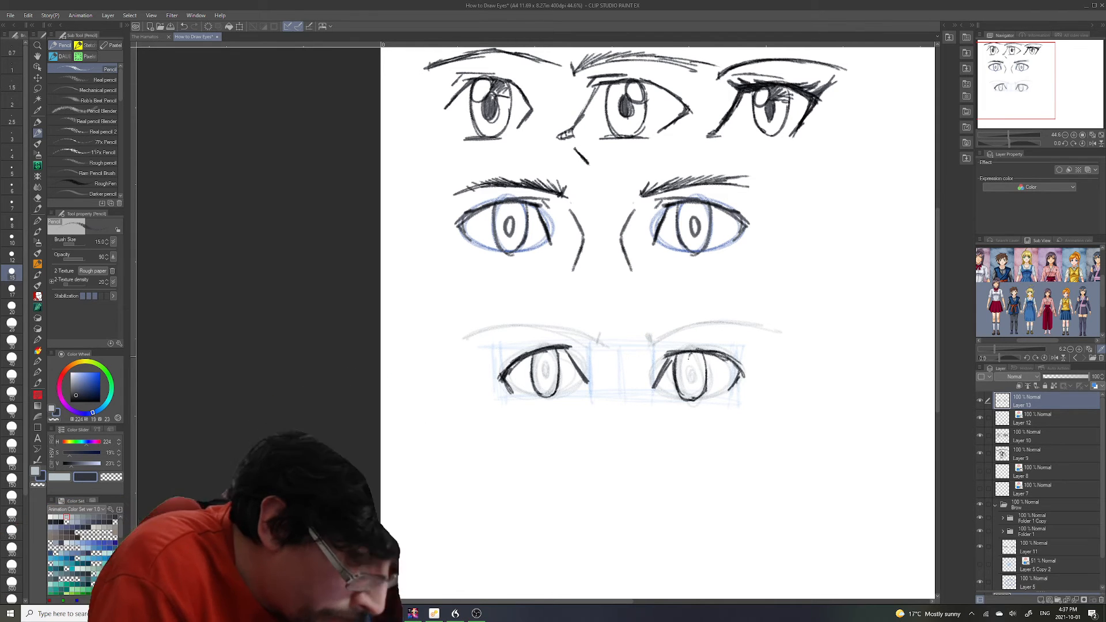
left_click_drag(695, 353, 702, 361)
left_click_drag(552, 351, 545, 379)
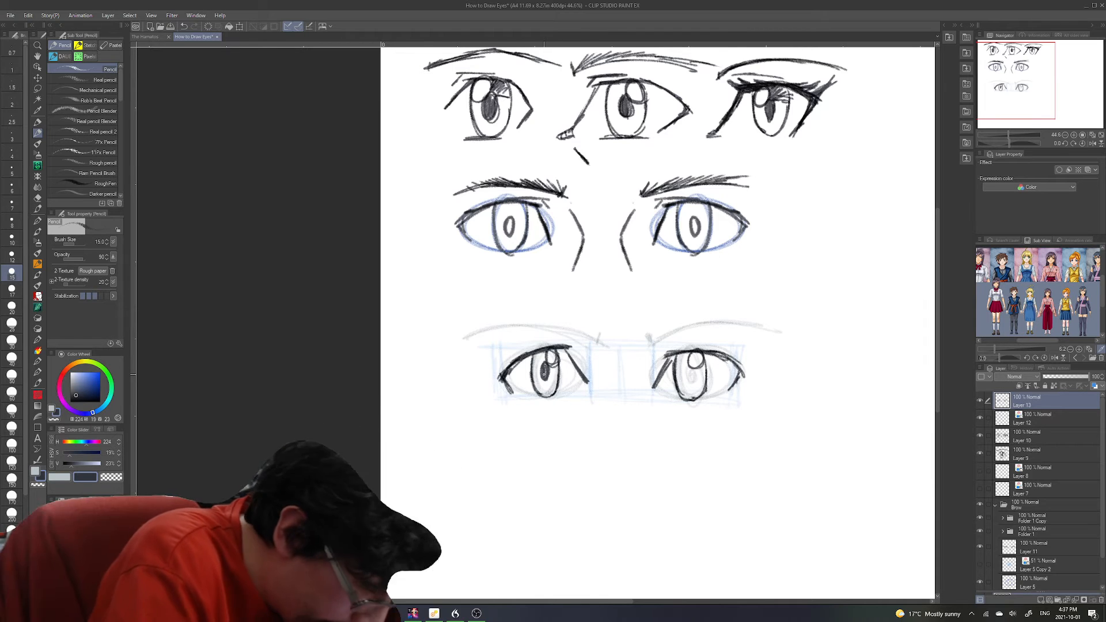
left_click_drag(689, 366, 692, 380)
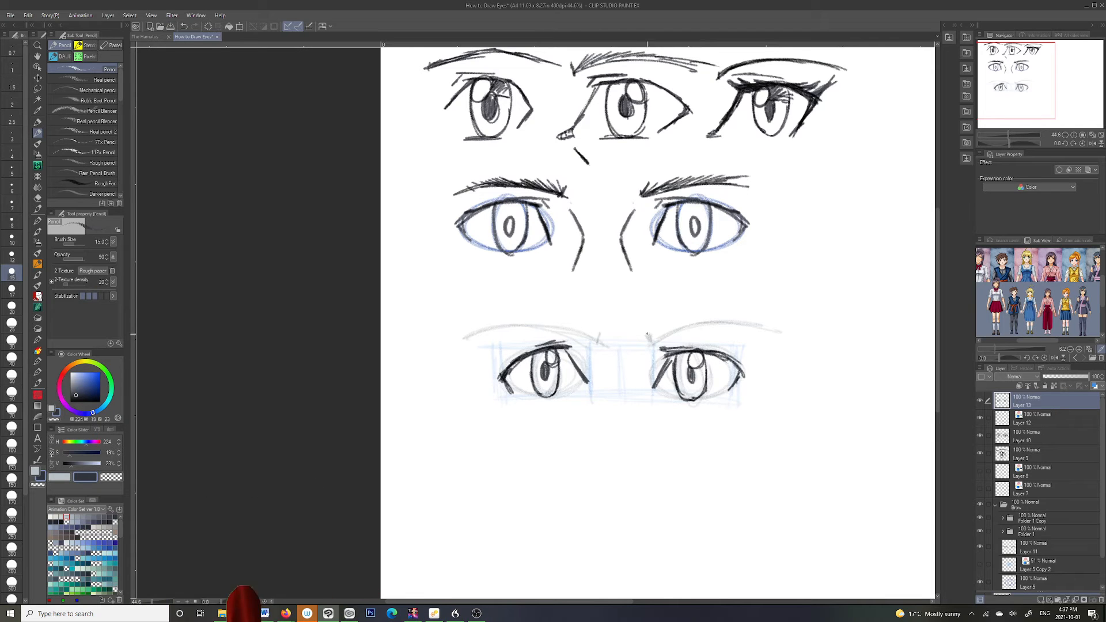
- Mark a dot midway between the eyes and draw the right-hand eyebrow with short hatched hair strokes
left_click(622, 379)
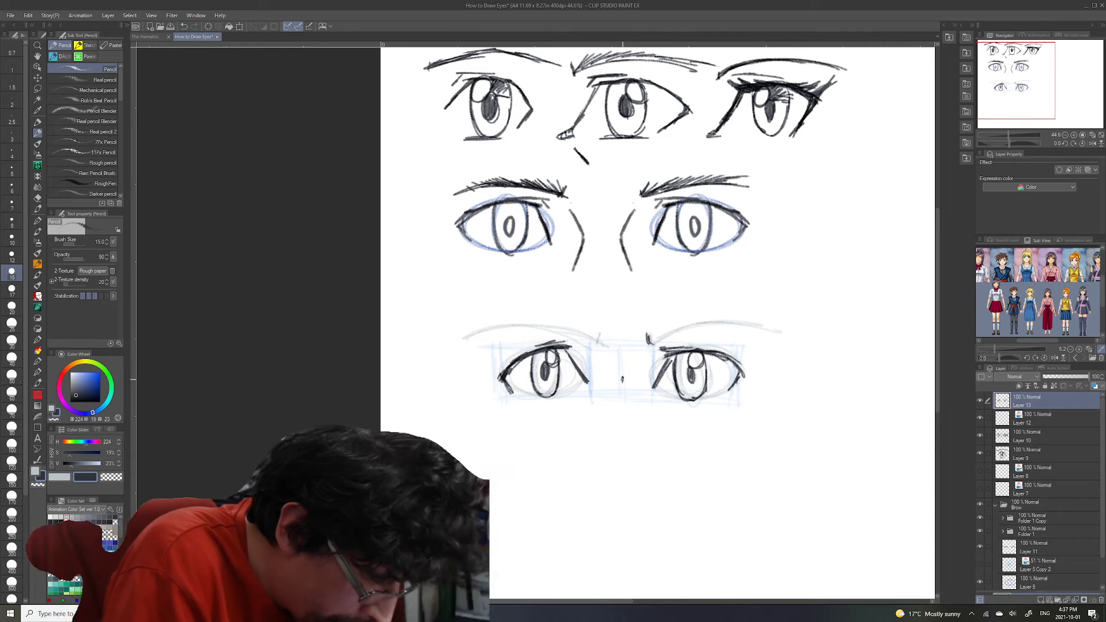
mouse_move(649, 344)
left_mouse_down()
mouse_move(692, 326)
mouse_move(771, 333)
left_mouse_up()
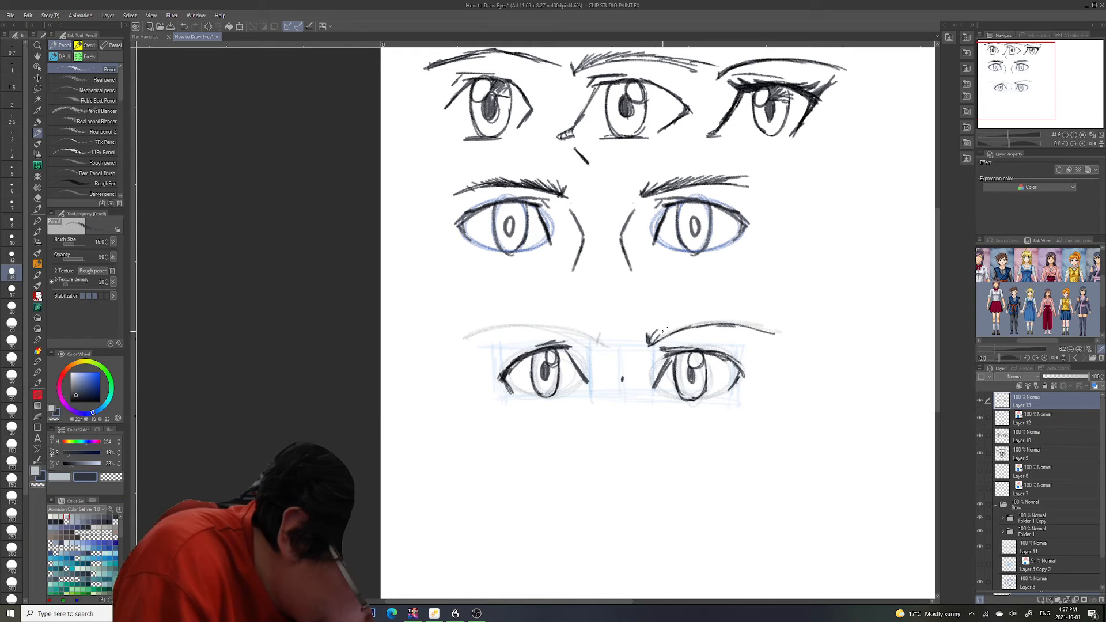
left_click_drag(736, 321, 765, 321)
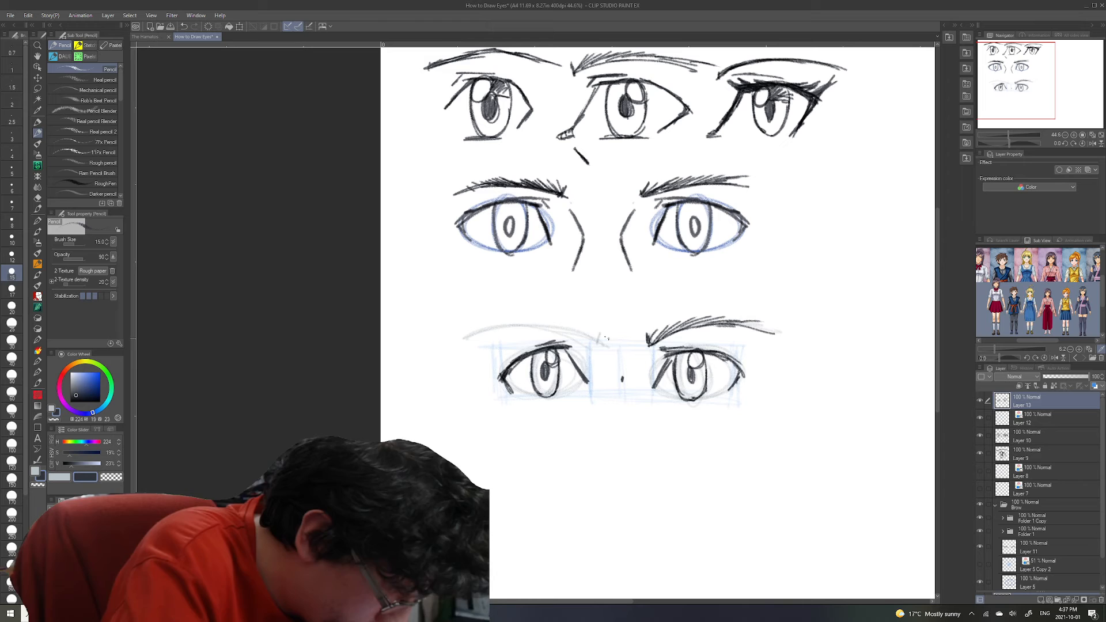
- Draw the matching hatched eyebrow over the other eye with the canvas view flipped horizontally, and restore the view
left_click_drag(588, 336, 465, 337)
key("ctrl+z")
left_click(1092, 143)
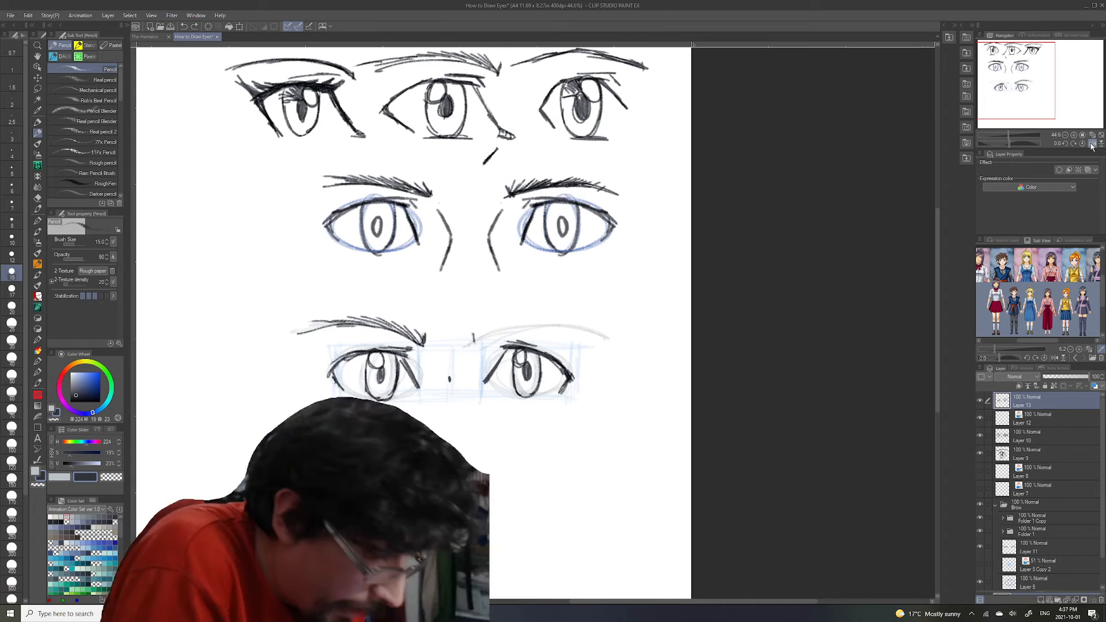
left_click_drag(473, 333, 607, 333)
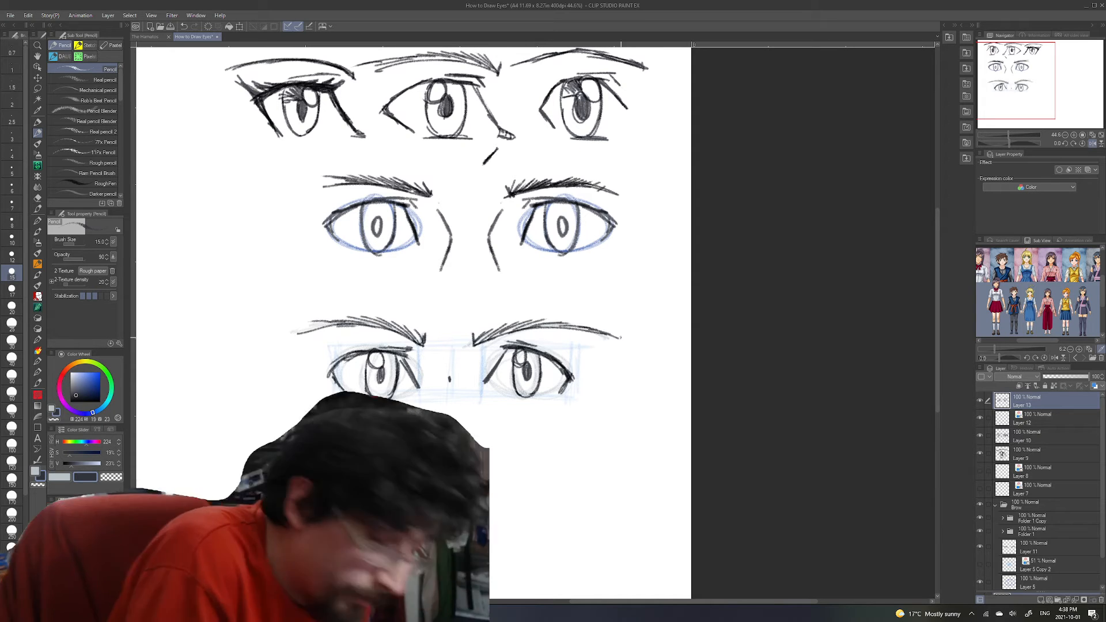
left_click(1092, 144)
- On a new layer, sketch a square in the empty area below the eyes with the DAUB Layout Tool Blue 2 brush
mouse_move(1006, 82)
left_mouse_down()
mouse_move(1020, 82)
mouse_move(1012, 92)
left_mouse_up()
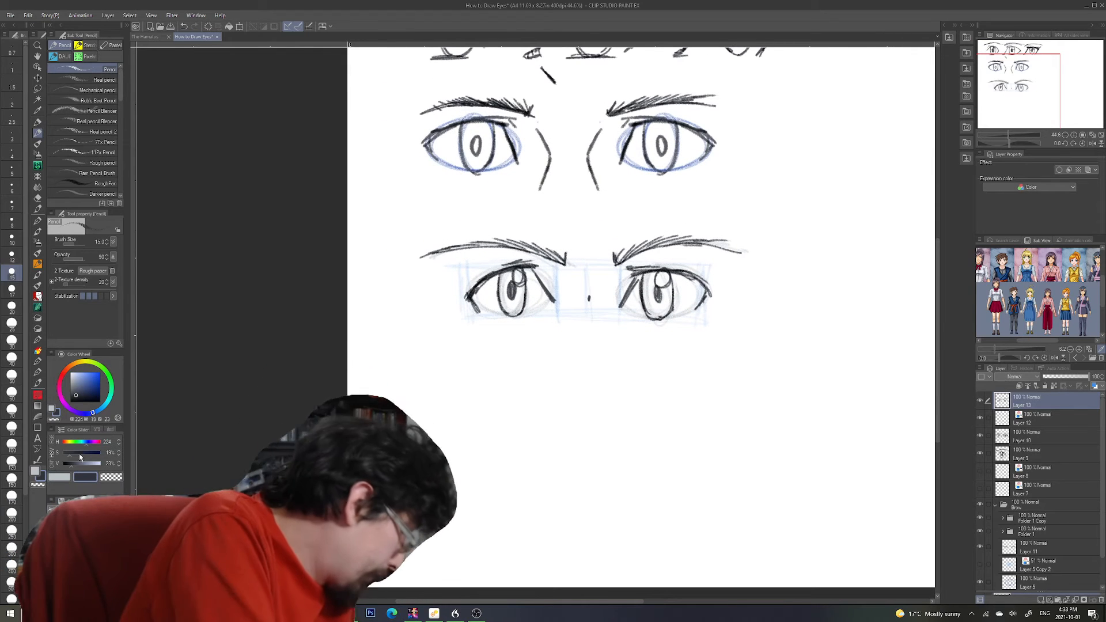
left_click(66, 481)
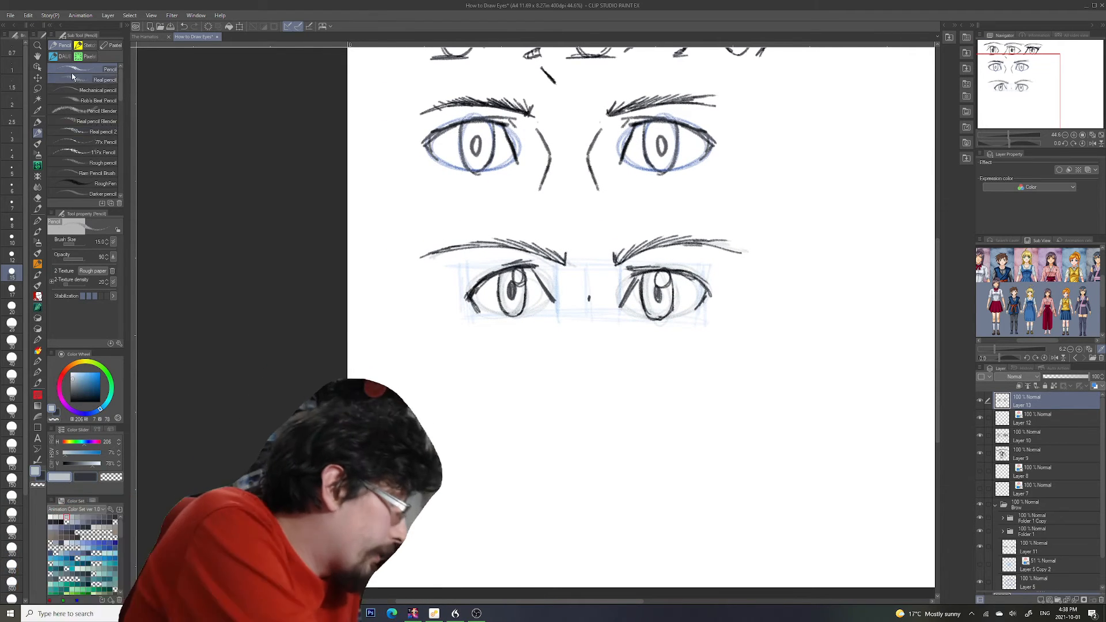
left_click(64, 57)
left_click(1041, 599)
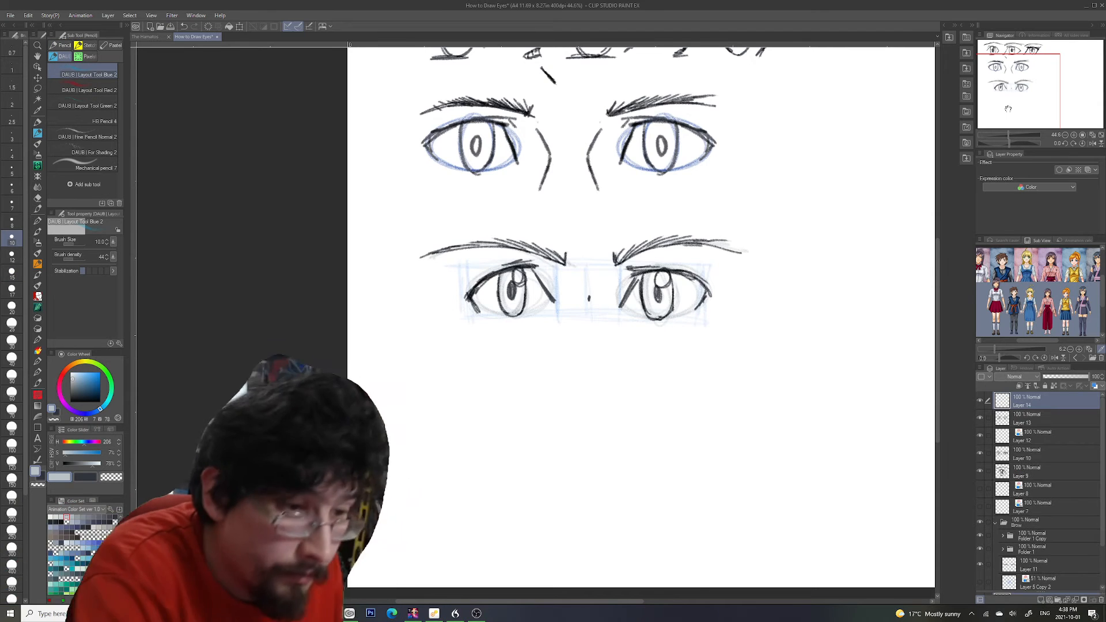
left_click_drag(1008, 83, 997, 104)
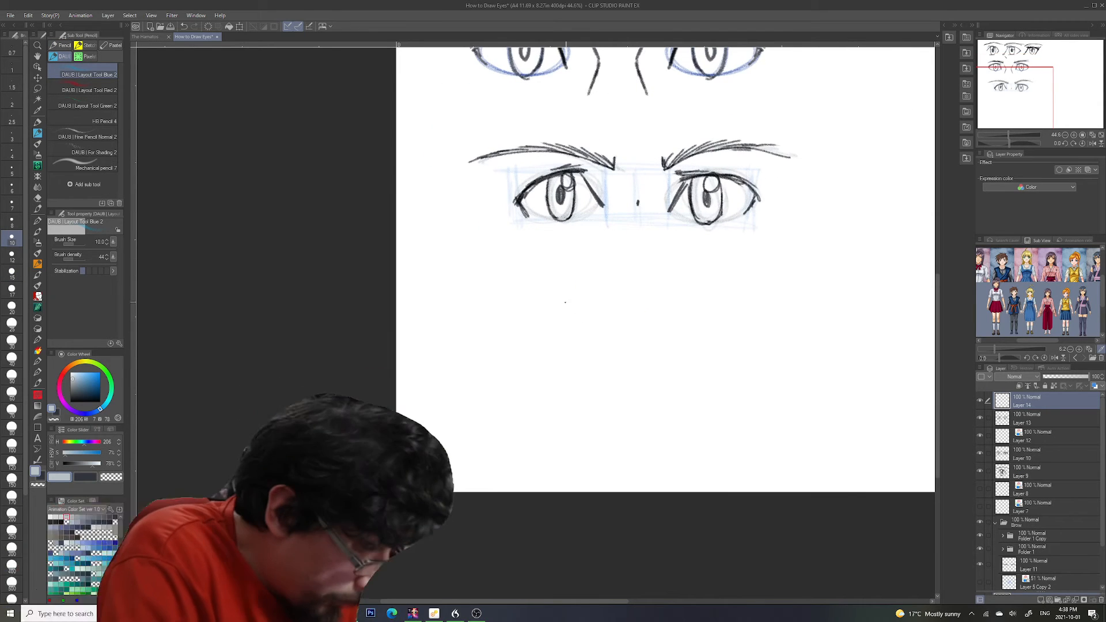
left_click_drag(563, 333, 563, 372)
mouse_move(562, 296)
left_mouse_down()
mouse_move(565, 403)
mouse_move(634, 299)
mouse_move(670, 302)
left_mouse_up()
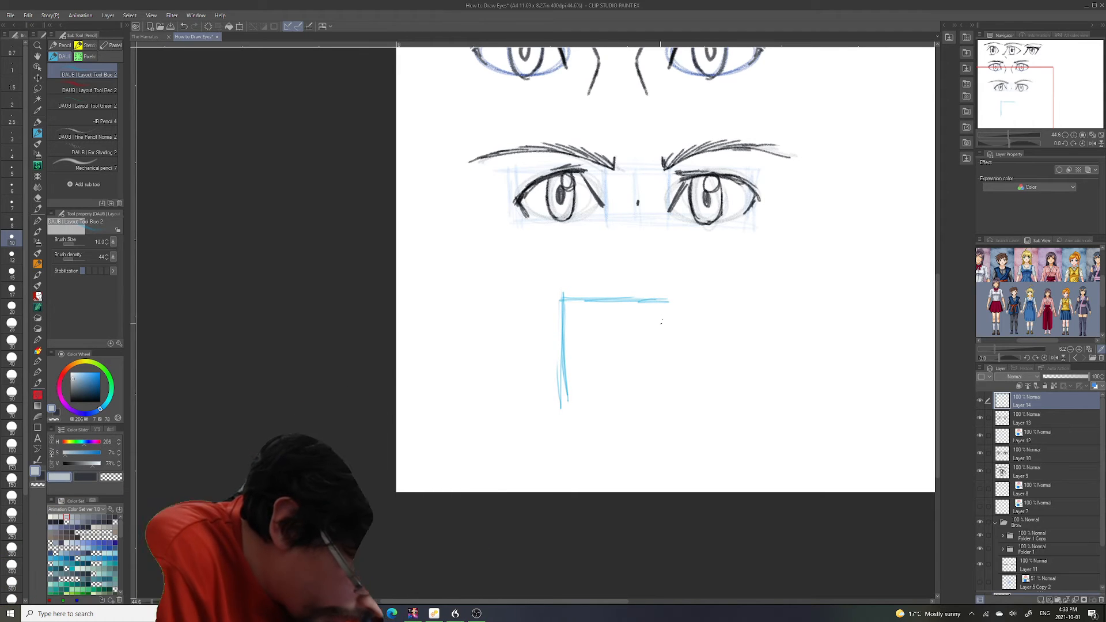
left_click_drag(546, 405, 679, 399)
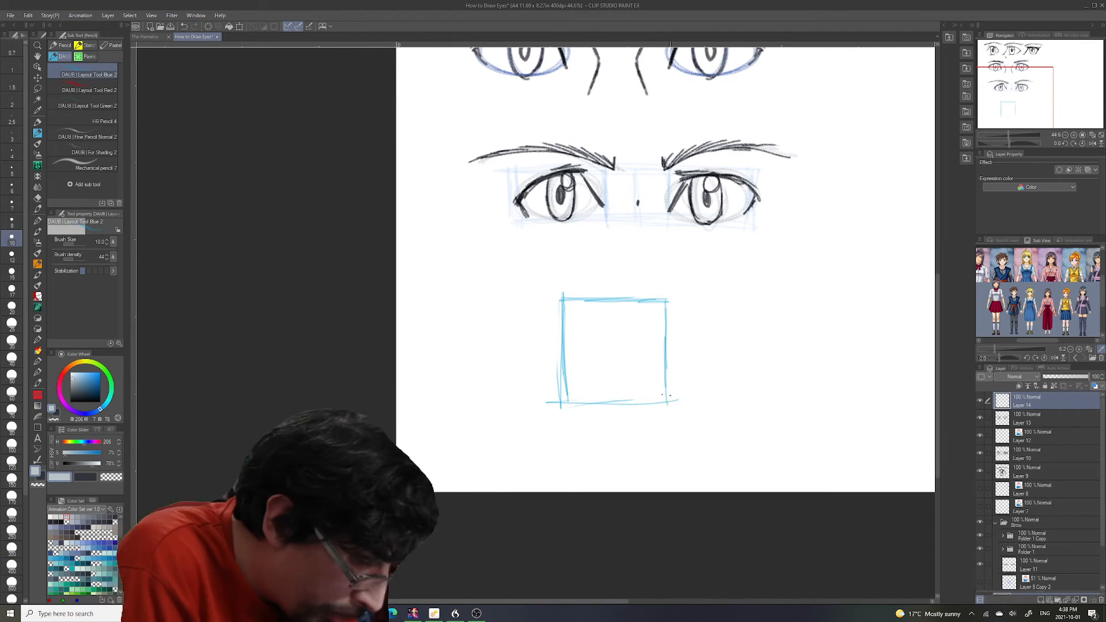
- Divide the blue square into four quadrants with a vertical and a horizontal centre line
left_click_drag(616, 300, 620, 418)
mouse_move(554, 355)
left_mouse_down()
mouse_move(643, 345)
mouse_move(681, 359)
left_mouse_up()
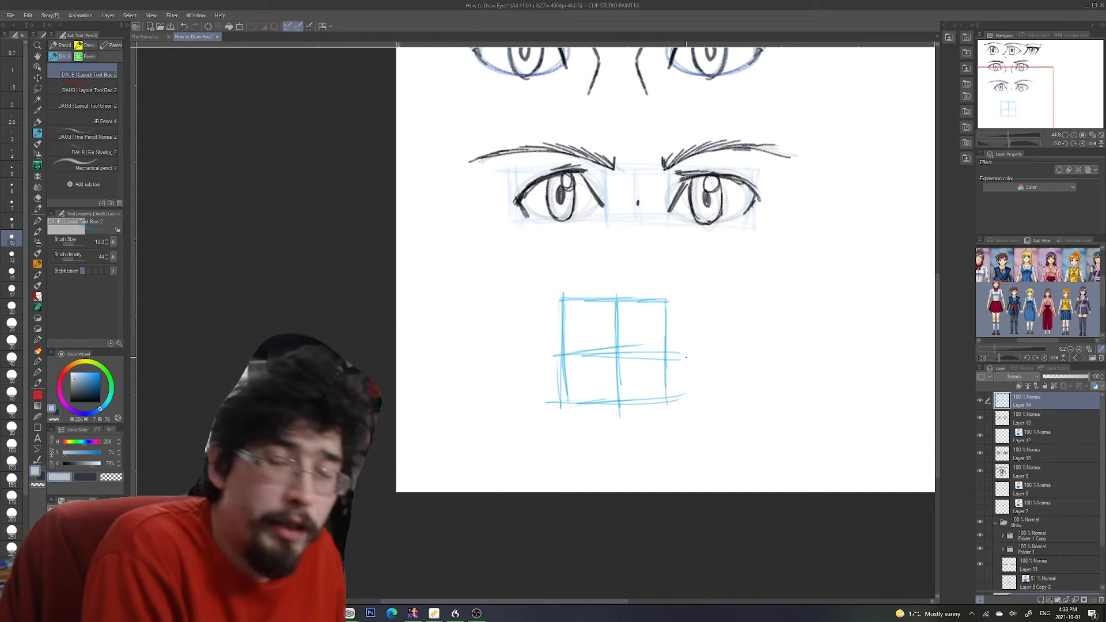
mouse_move(575, 353)
left_mouse_down()
mouse_move(680, 356)
mouse_move(644, 356)
left_mouse_up()
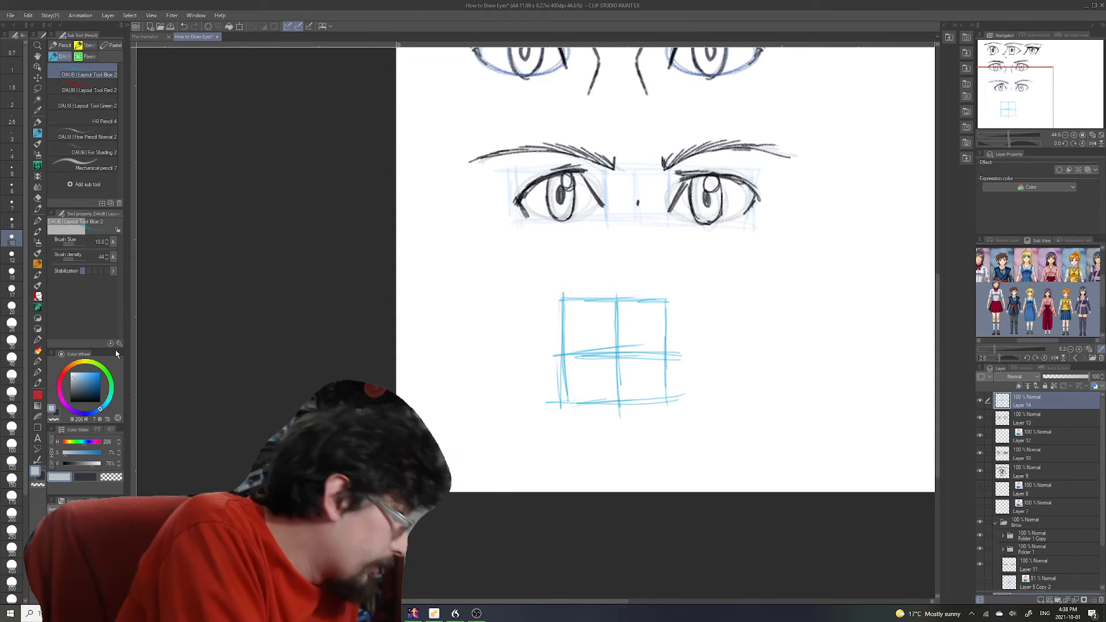
- Sketch an arched upper lid, an outer-corner line and a tall iris oval in the square, plus a small tear-duct loop at its lower-left corner
left_click_drag(588, 306, 565, 352)
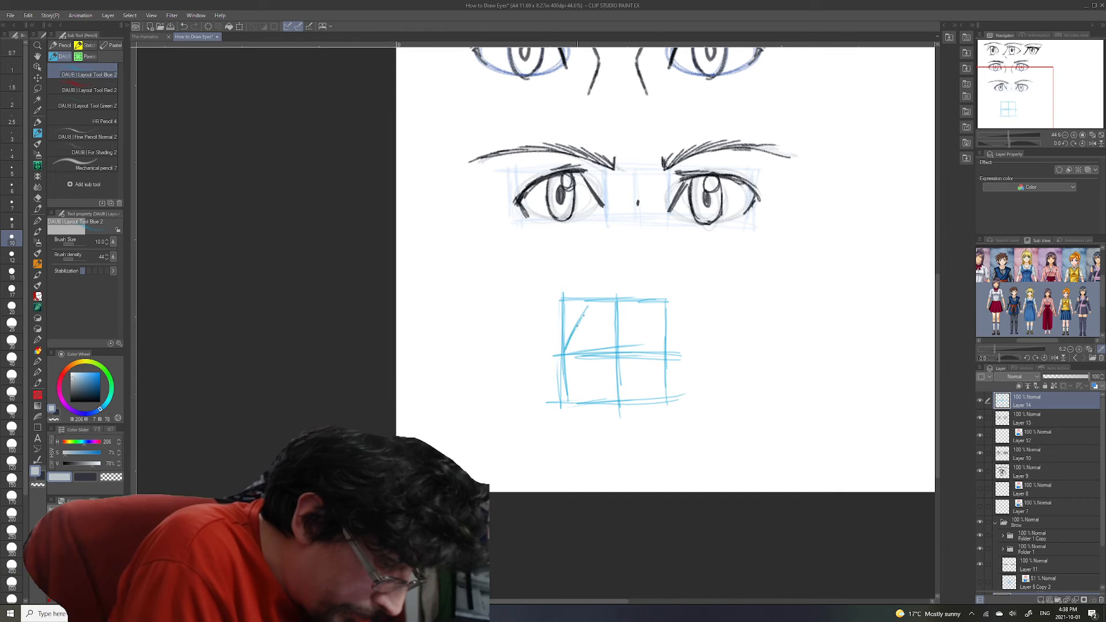
mouse_move(596, 304)
left_mouse_down()
mouse_move(645, 323)
mouse_move(667, 355)
left_mouse_up()
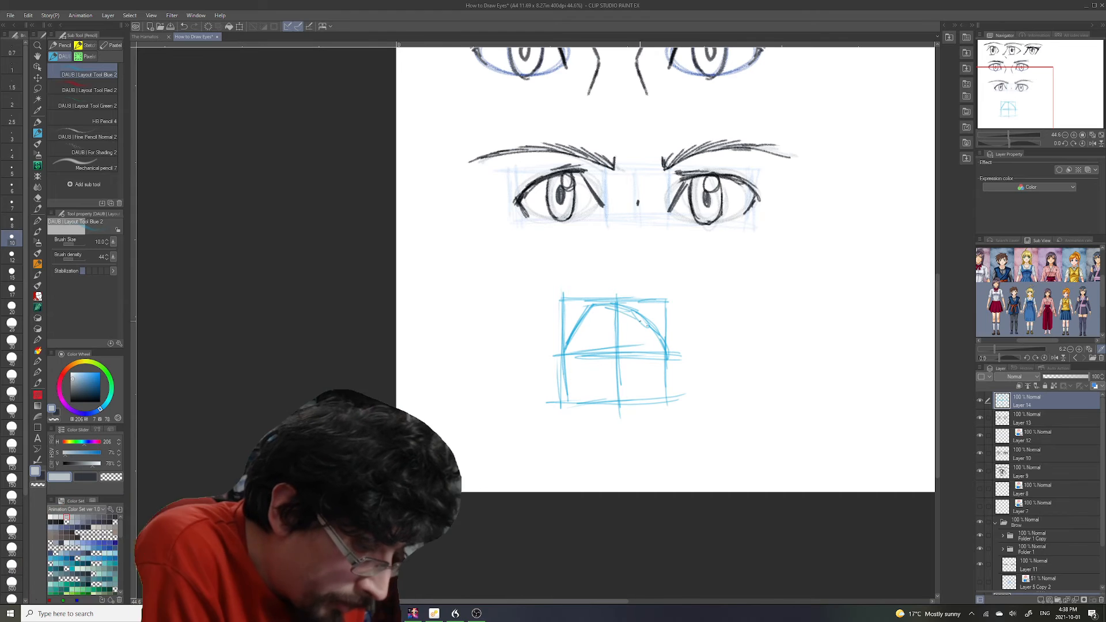
left_click_drag(658, 373, 649, 393)
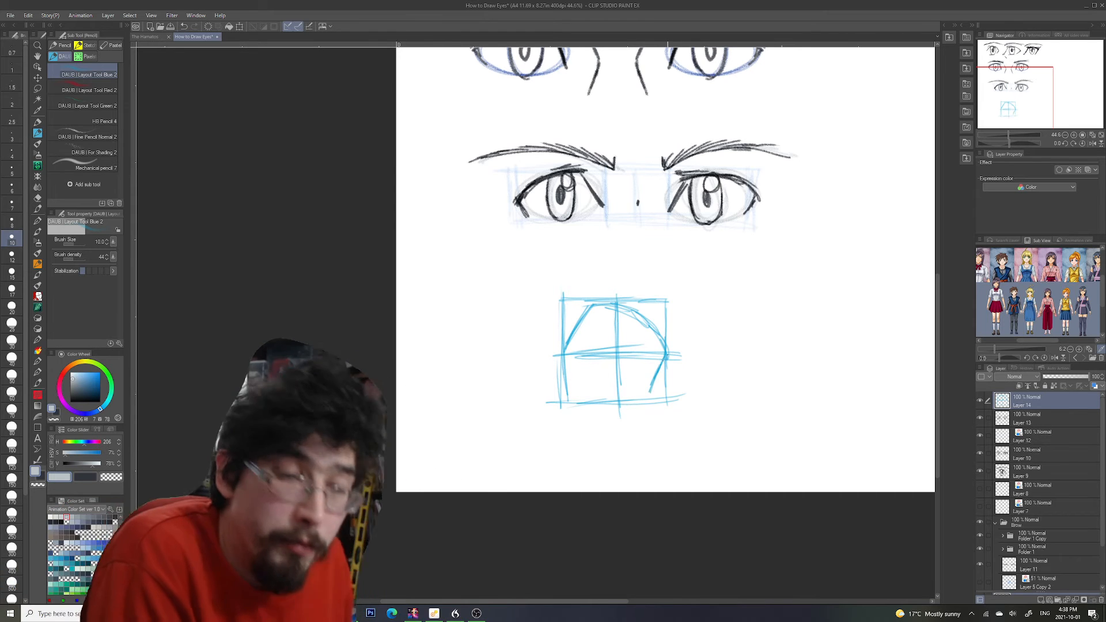
mouse_move(614, 305)
left_mouse_down()
mouse_move(593, 381)
mouse_move(588, 354)
mouse_move(612, 401)
left_mouse_up()
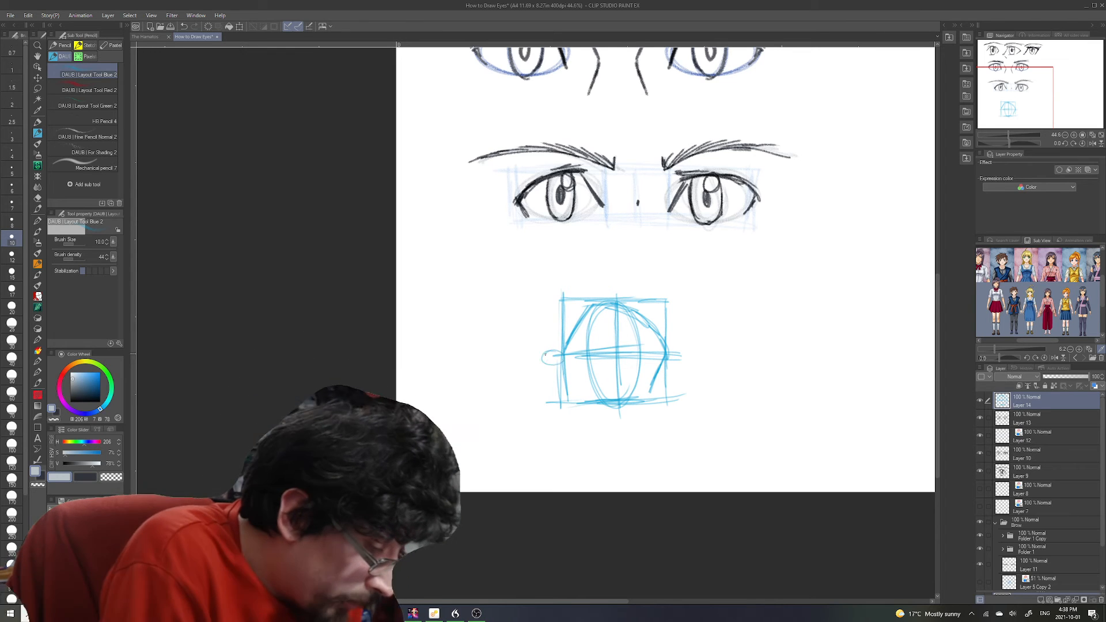
key("ctrl+z")
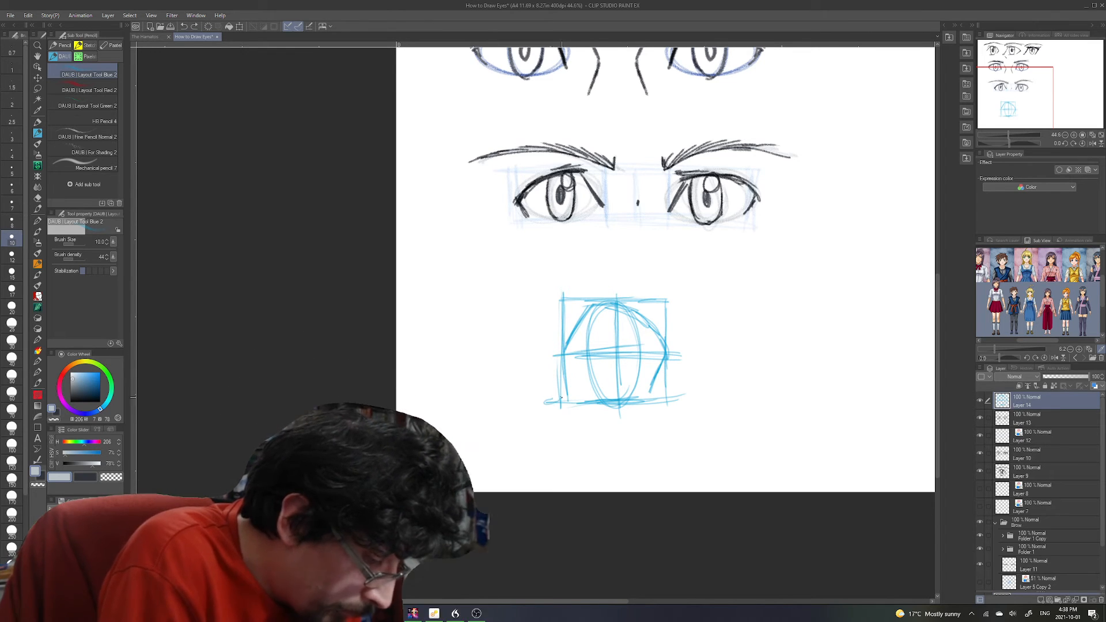
left_click_drag(566, 401, 563, 400)
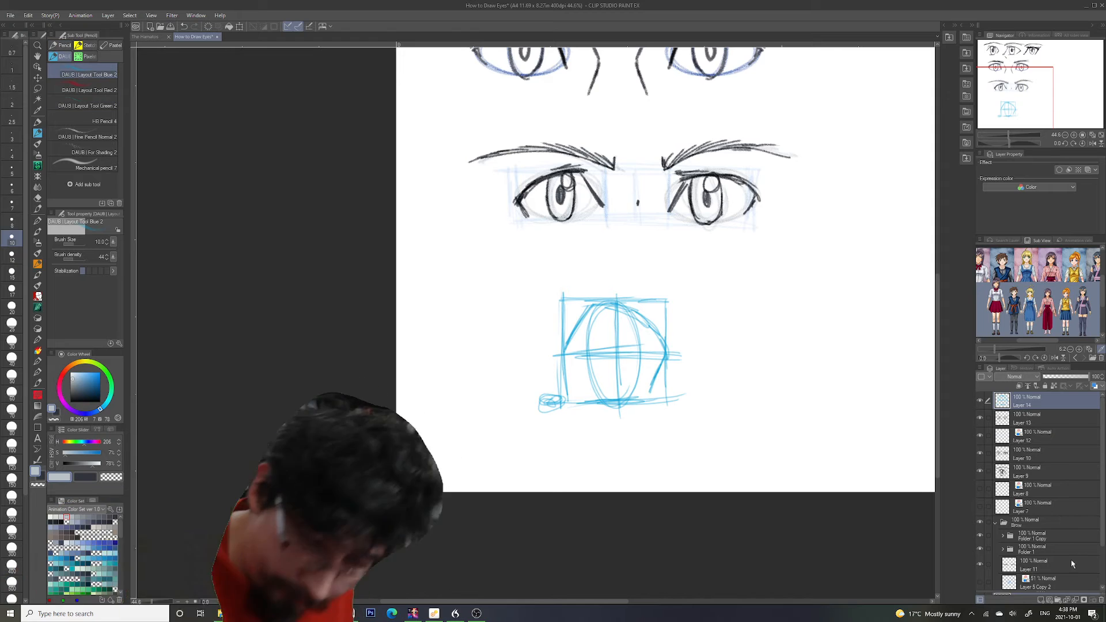
- On a new layer, draw the thick arched upper lid, inner-corner line and winged outer corner over the blue guide in dark pencil
left_click(1048, 601)
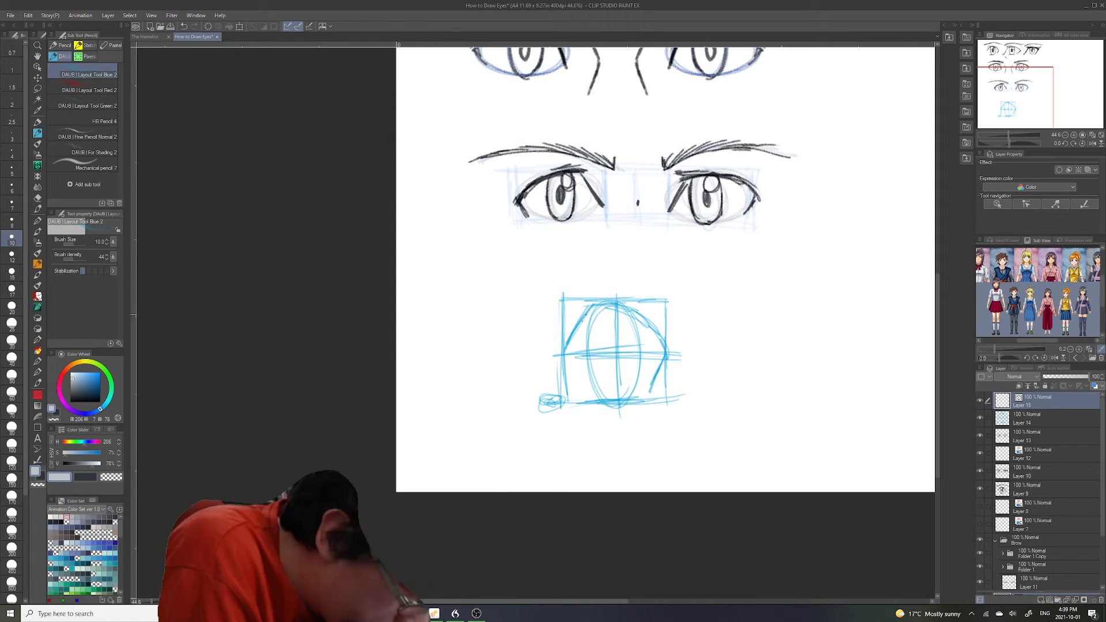
key("ctrl+z")
left_click(61, 45)
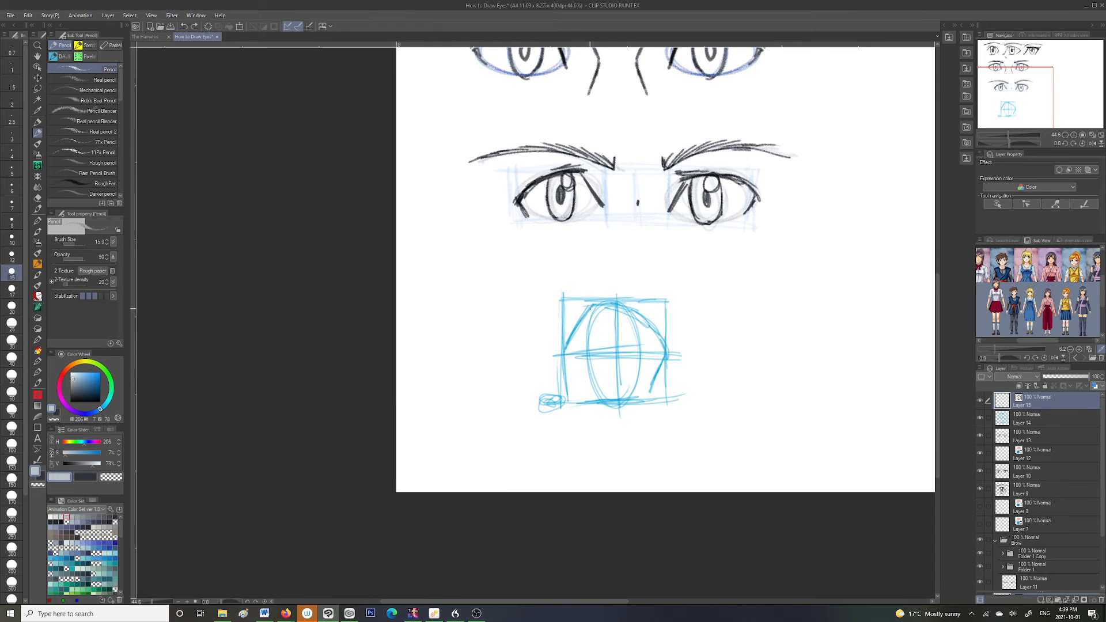
left_click(85, 477)
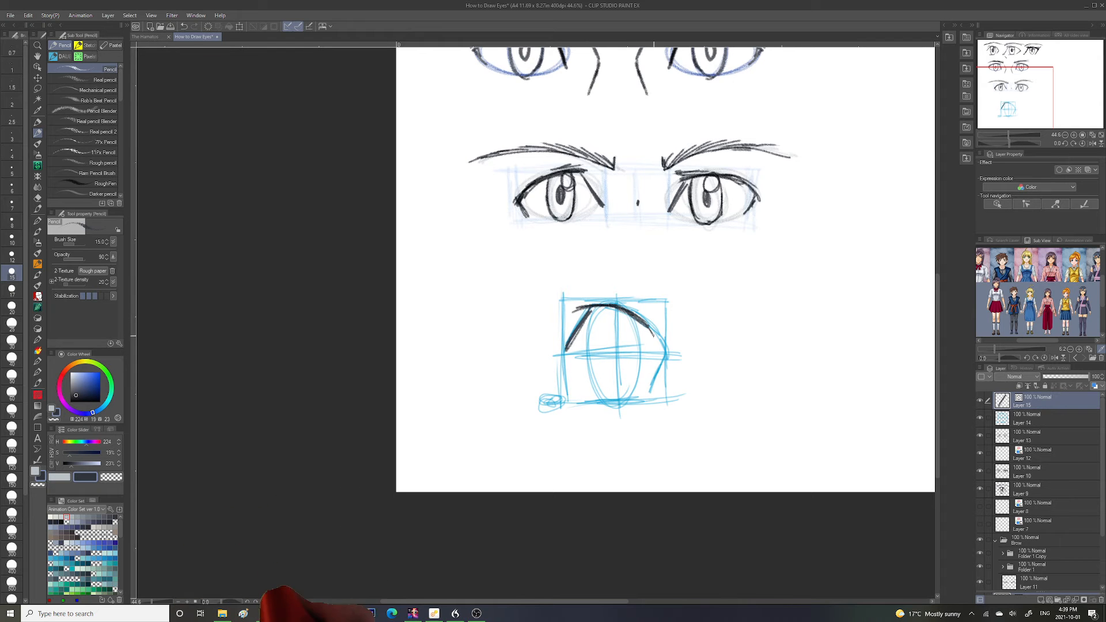
left_click_drag(653, 336, 660, 349)
mouse_move(574, 310)
left_mouse_down()
mouse_move(618, 308)
mouse_move(652, 329)
left_mouse_up()
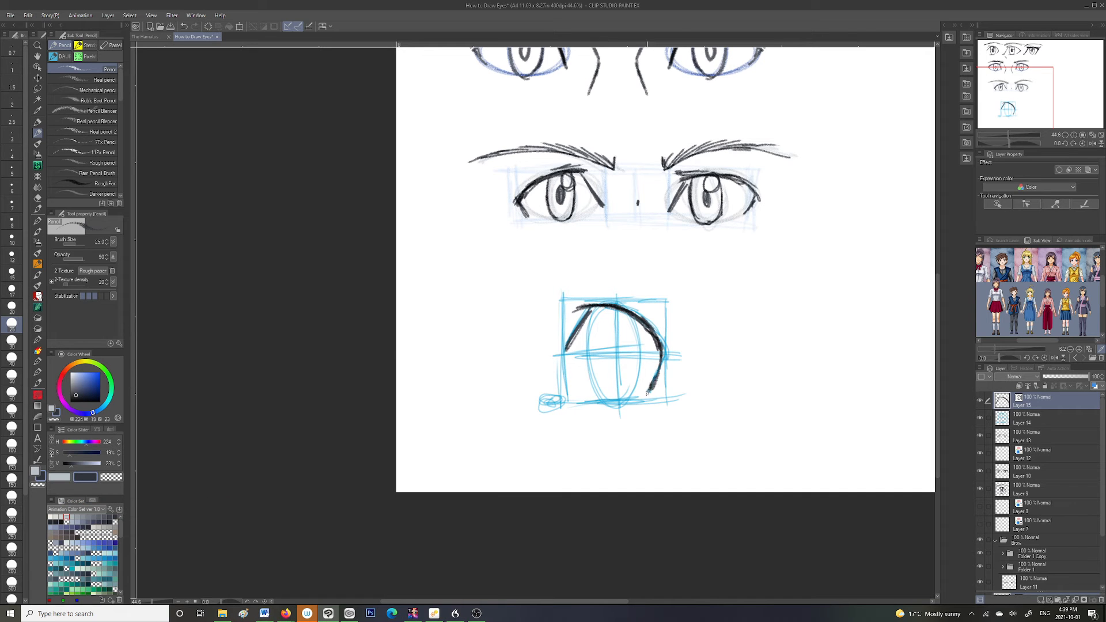
left_click_drag(660, 373, 678, 330)
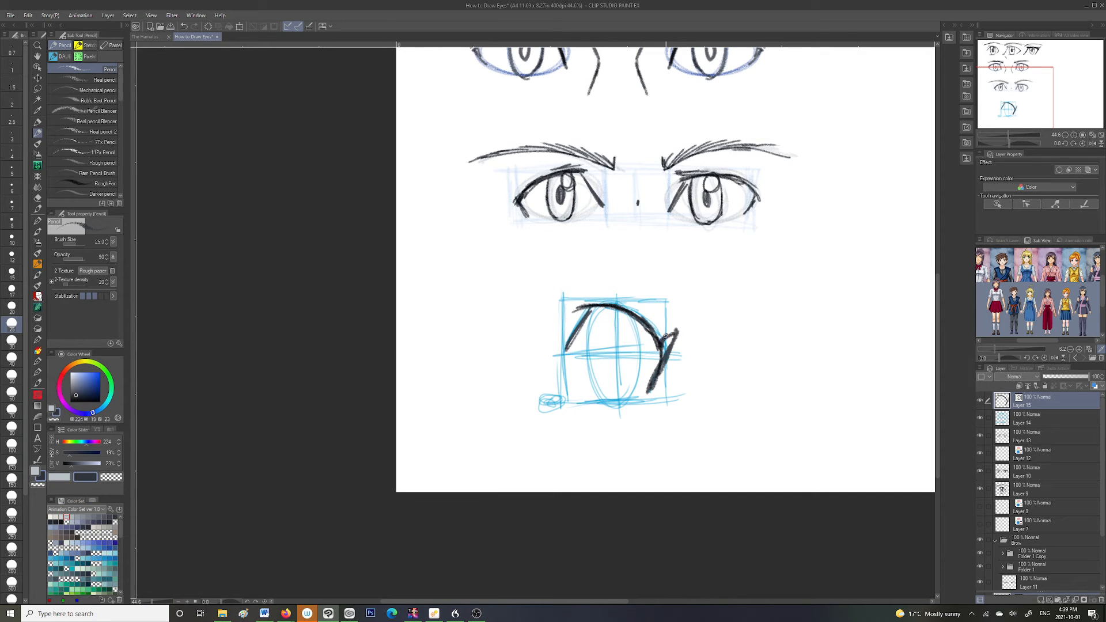
left_click_drag(573, 295, 608, 302)
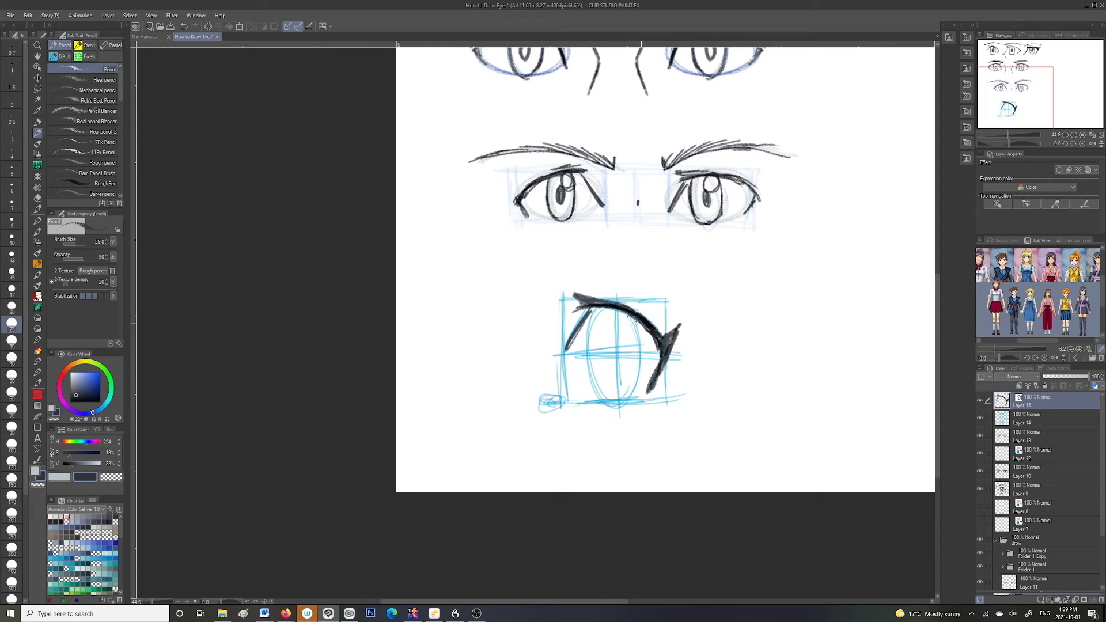
- Draw the tall iris oval, a short lower-lid line, a round highlight and a shaded pupil inside the eye
left_click_drag(593, 308, 602, 400)
left_click_drag(639, 311, 623, 401)
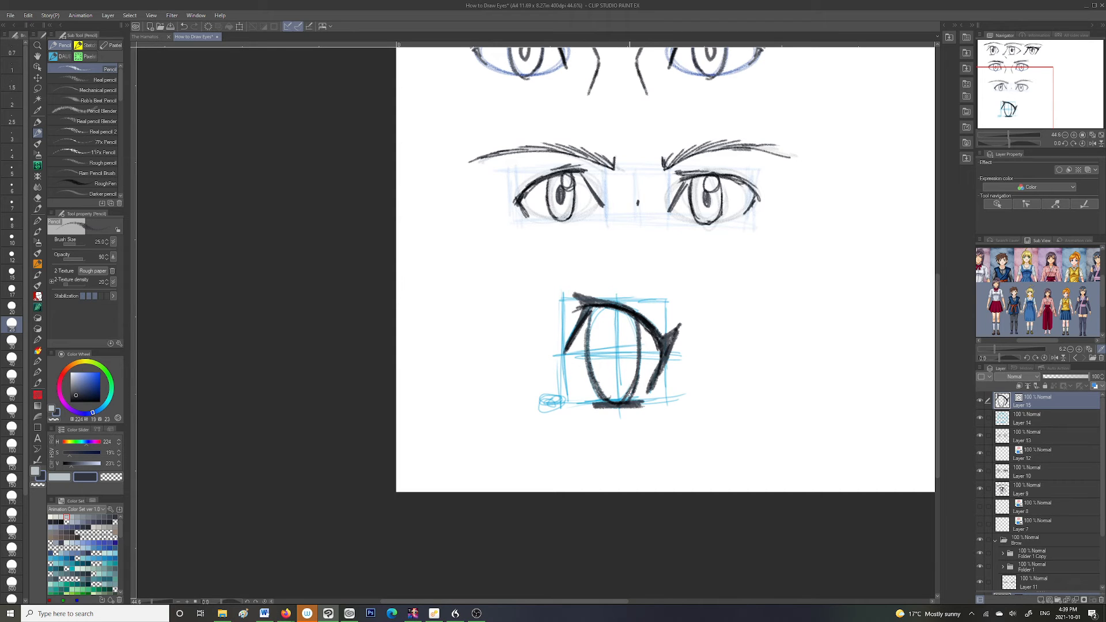
left_click_drag(593, 340, 615, 317)
left_click_drag(619, 362, 608, 359)
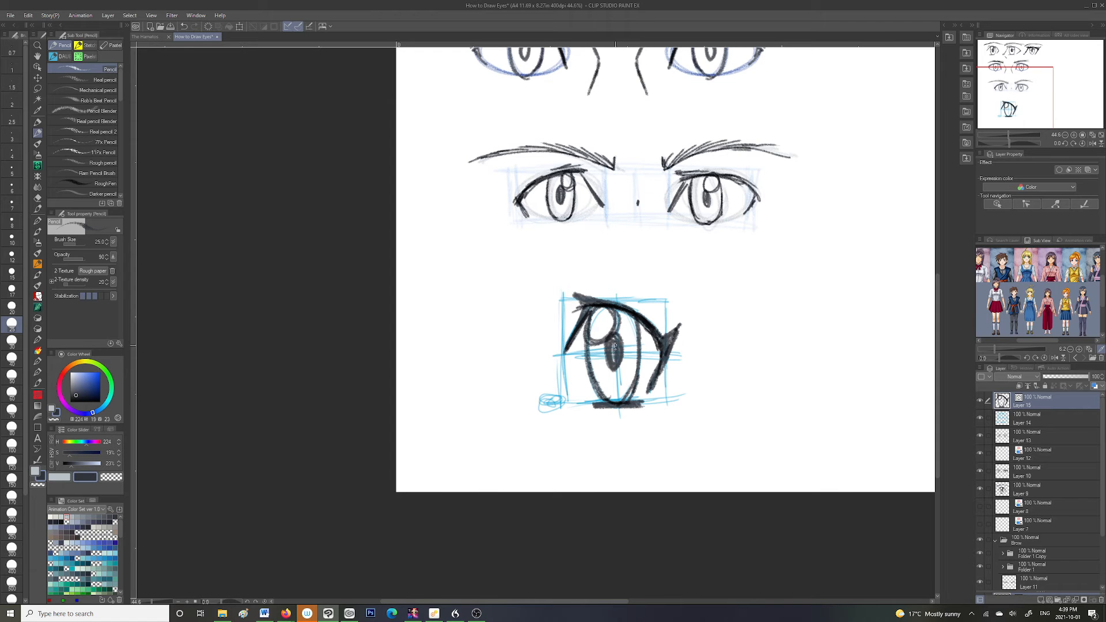
- Draw an eyelid crease and a tapered, shaded eyebrow arching above the eye
mouse_move(619, 294)
left_mouse_down()
mouse_move(567, 288)
mouse_move(662, 274)
mouse_move(701, 287)
left_mouse_up()
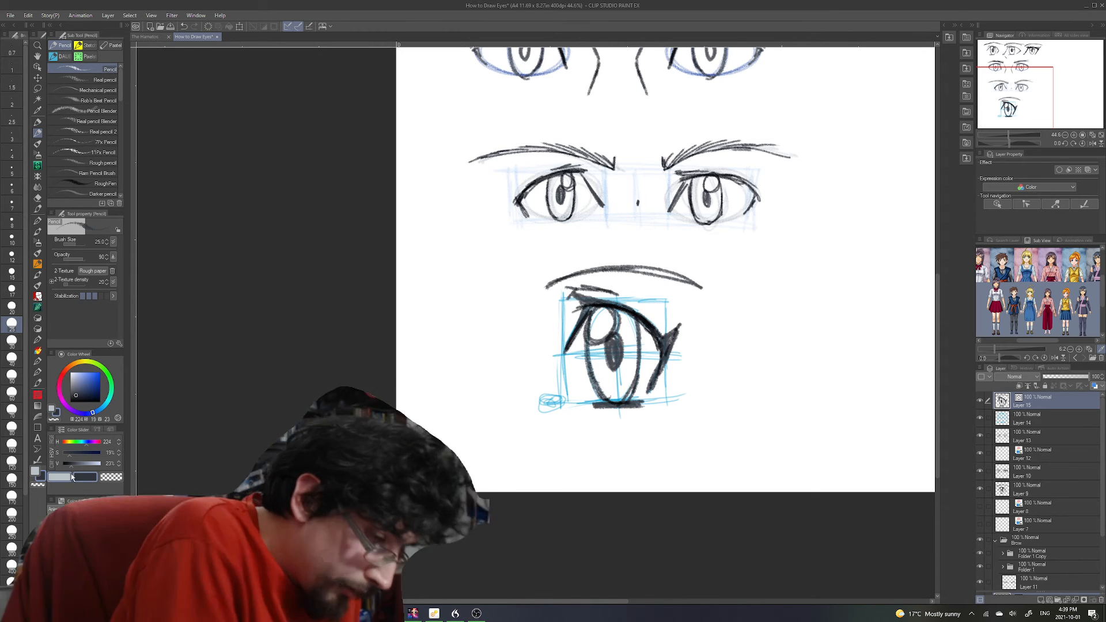
mouse_move(585, 272)
left_mouse_down()
mouse_move(584, 257)
mouse_move(550, 273)
left_mouse_up()
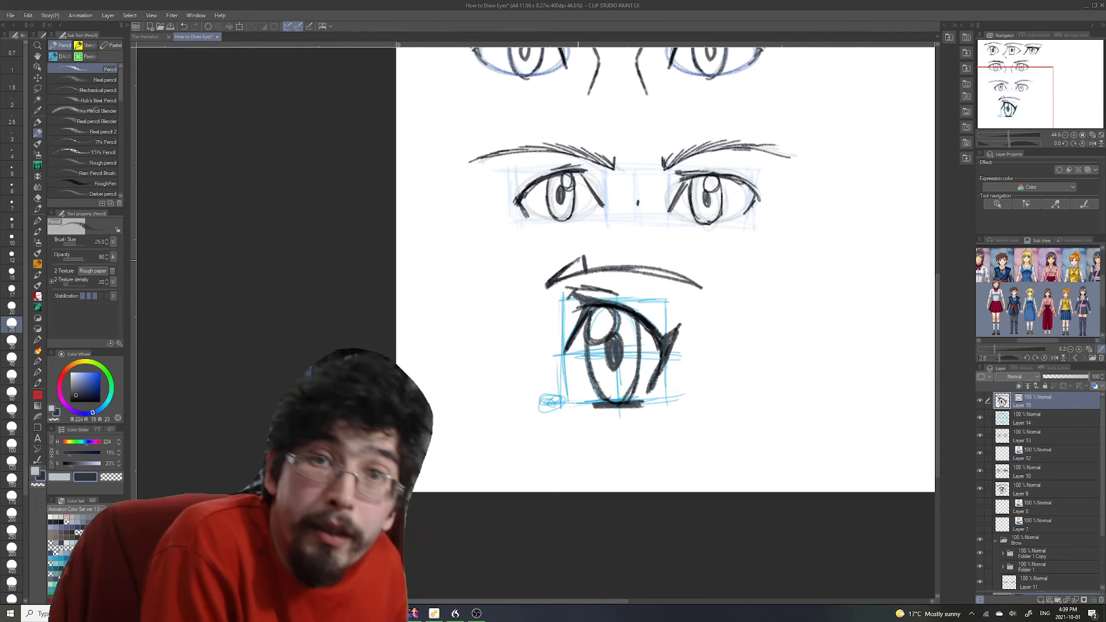
mouse_move(571, 264)
left_mouse_down()
mouse_move(642, 257)
mouse_move(628, 254)
mouse_move(713, 295)
mouse_move(701, 281)
mouse_move(596, 252)
mouse_move(574, 270)
mouse_move(697, 280)
mouse_move(649, 264)
mouse_move(723, 294)
left_mouse_up()
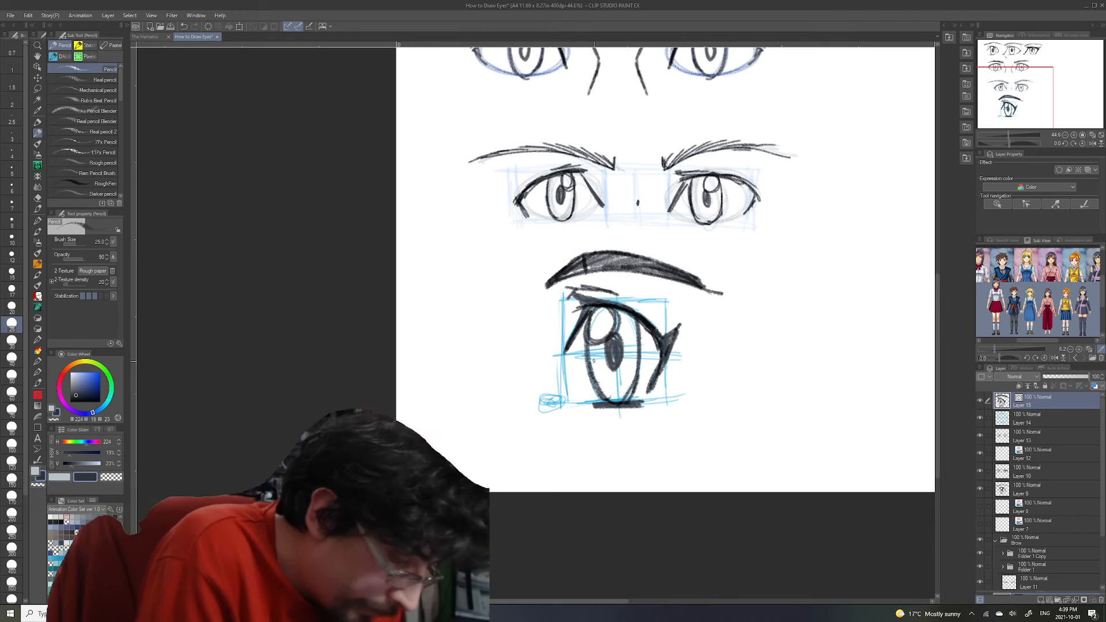
- Hide the blue square guide layer and tint the pencil eye sketch blue with the layer colour effect
left_click(979, 420)
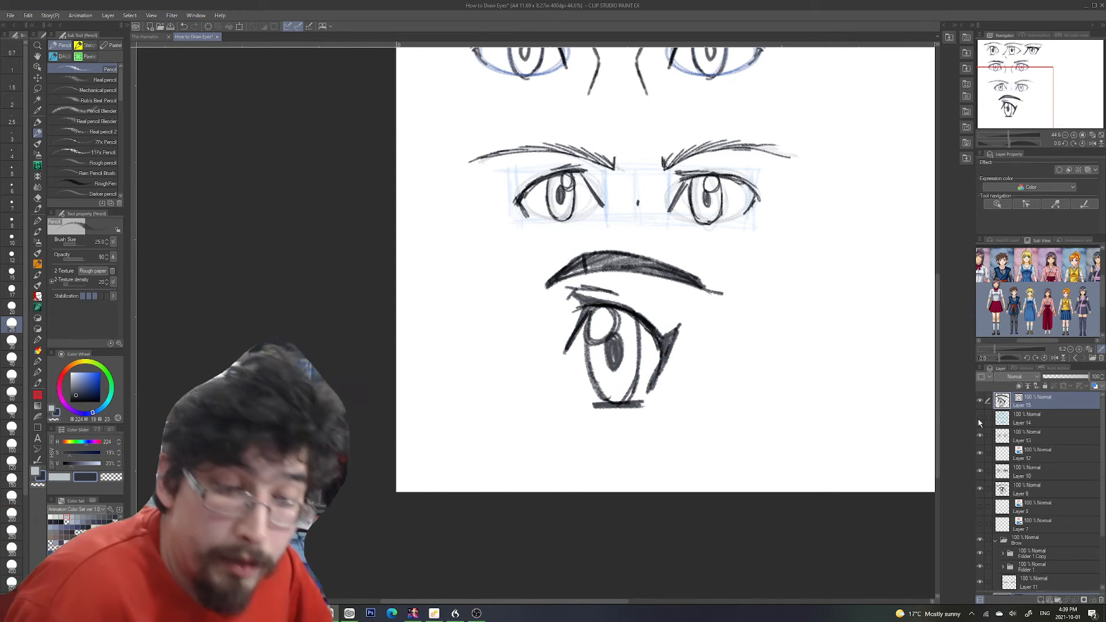
left_click_drag(996, 97, 993, 107)
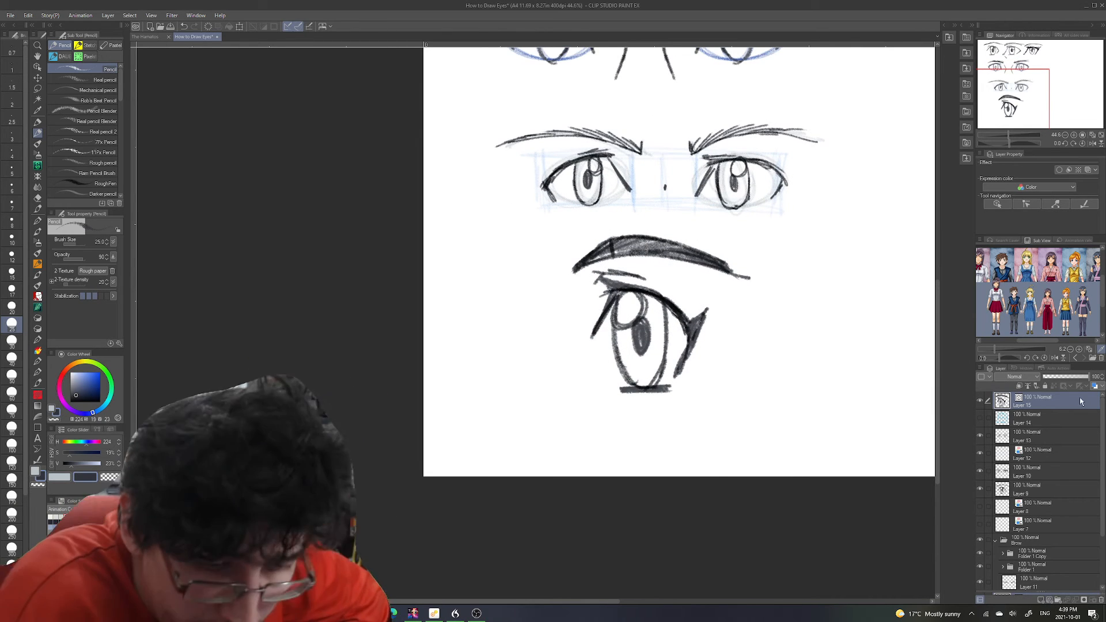
left_click(1094, 385)
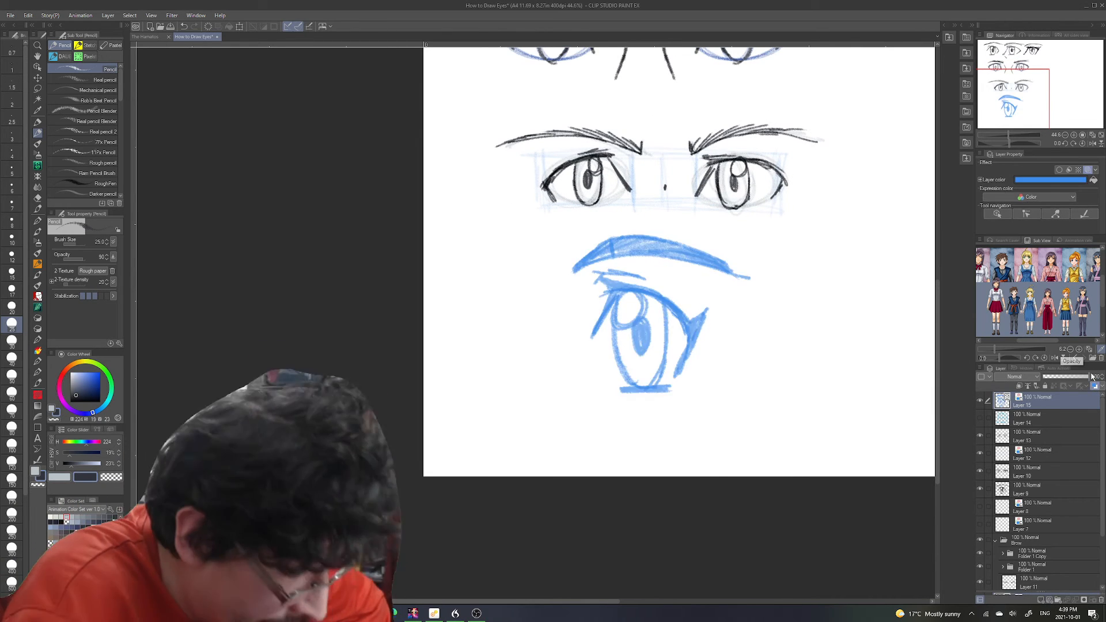
- On a new layer, outline the inner-corner lash, lower edge of the upper lid and outer corner with the Real G-pen in black, ending at size 8
left_click(1049, 601)
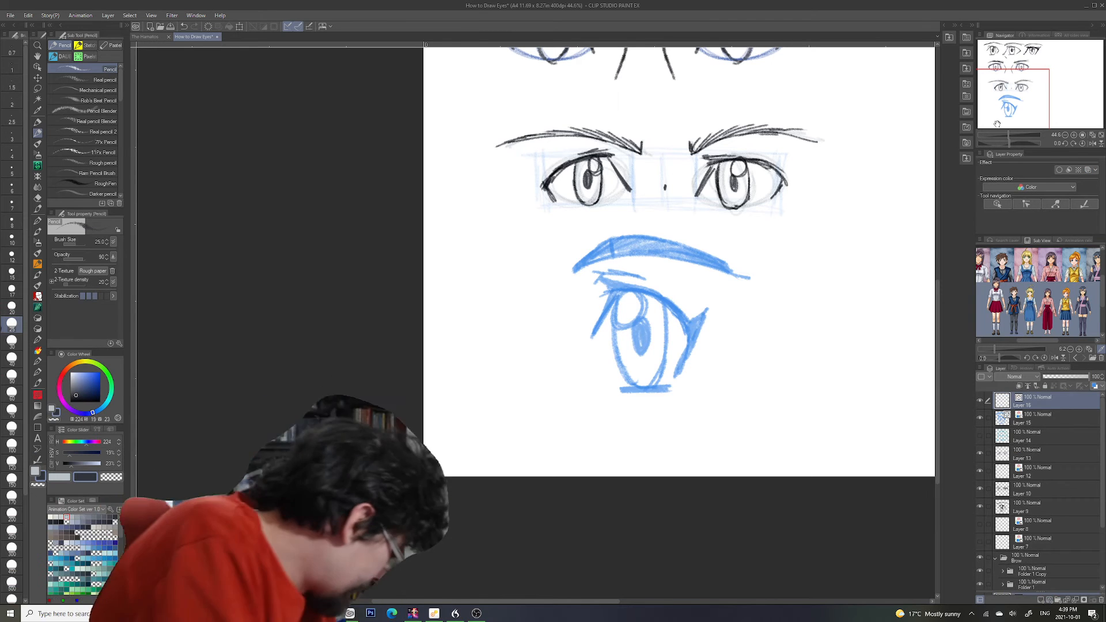
left_click(53, 527)
left_click(38, 121)
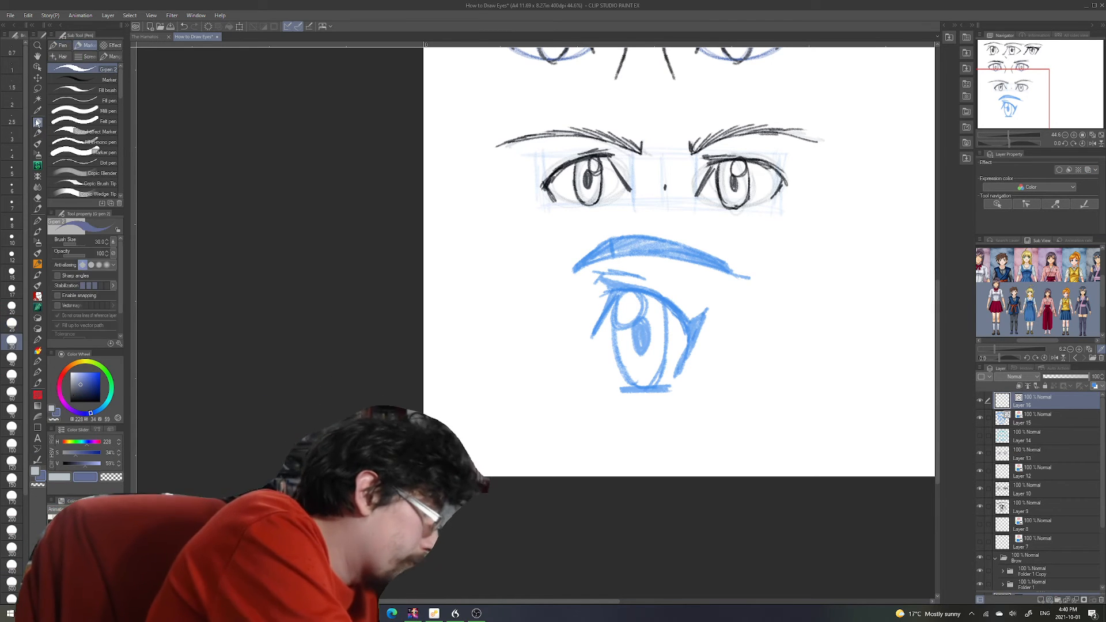
left_click(62, 45)
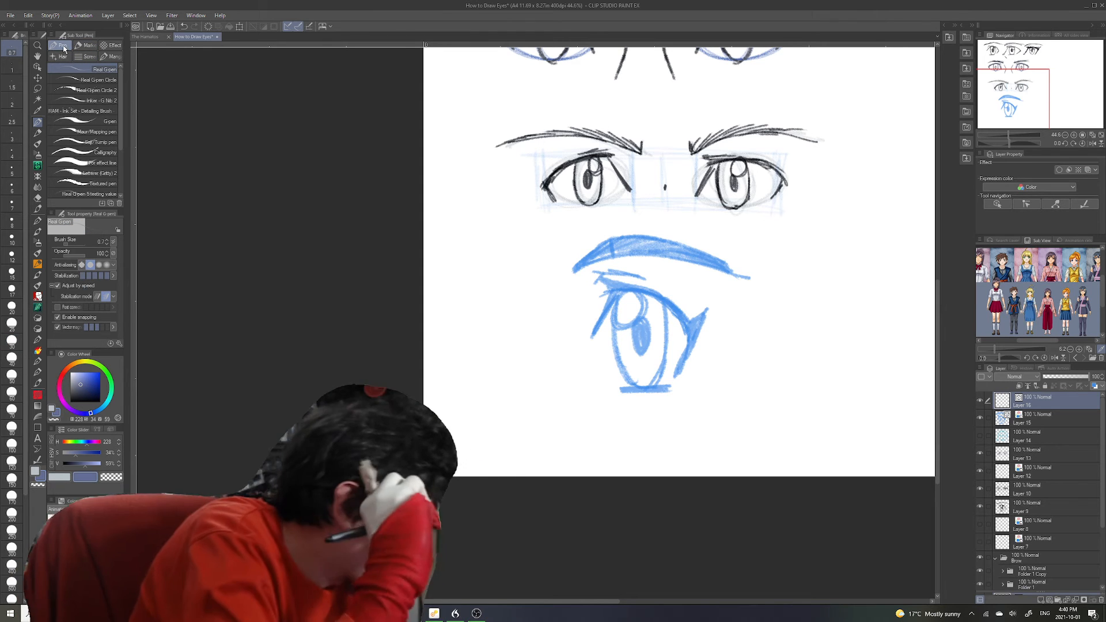
left_click(12, 87)
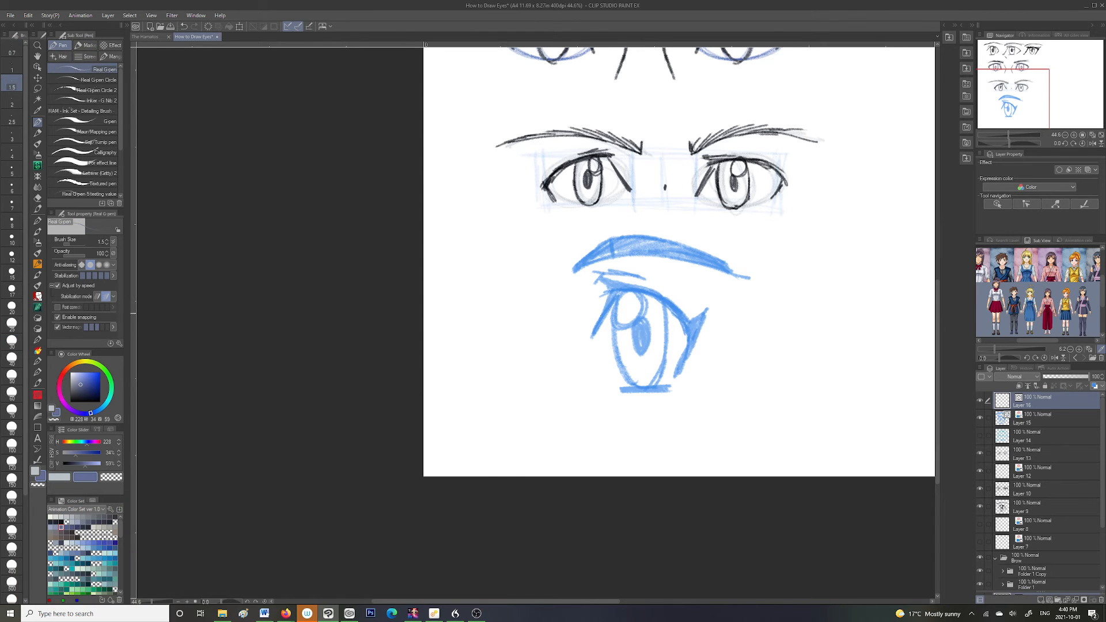
left_click(12, 203)
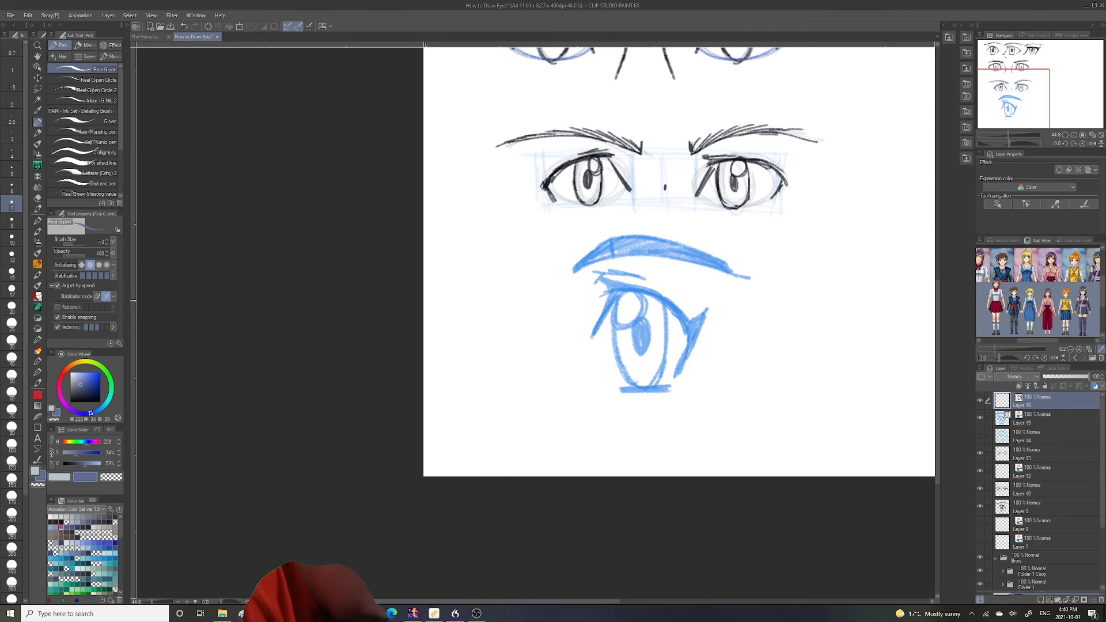
left_click(12, 255)
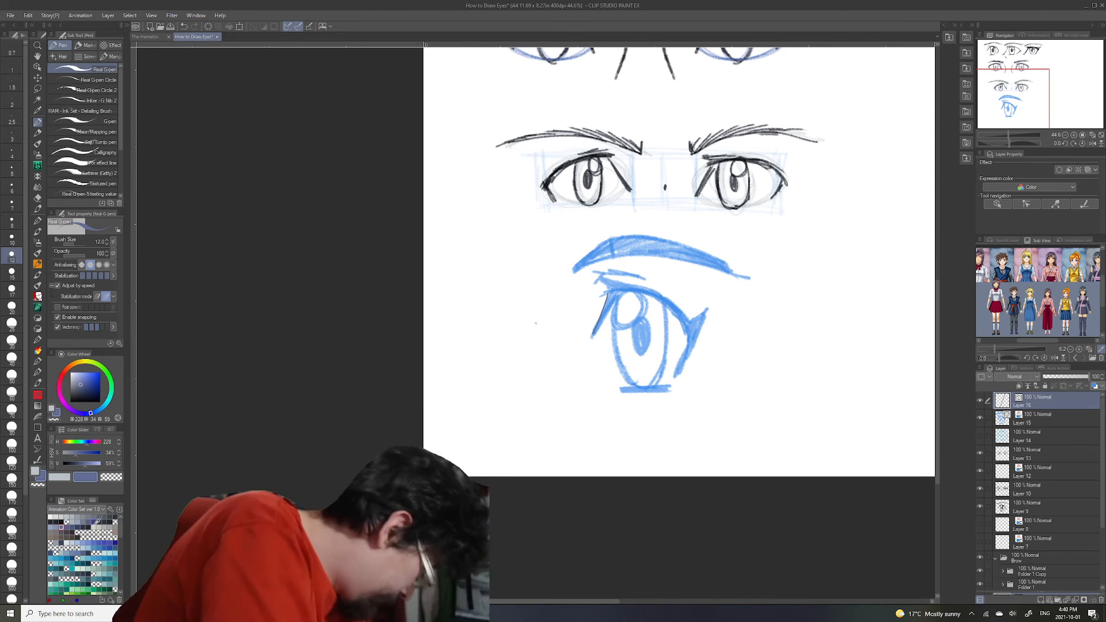
left_click(61, 520)
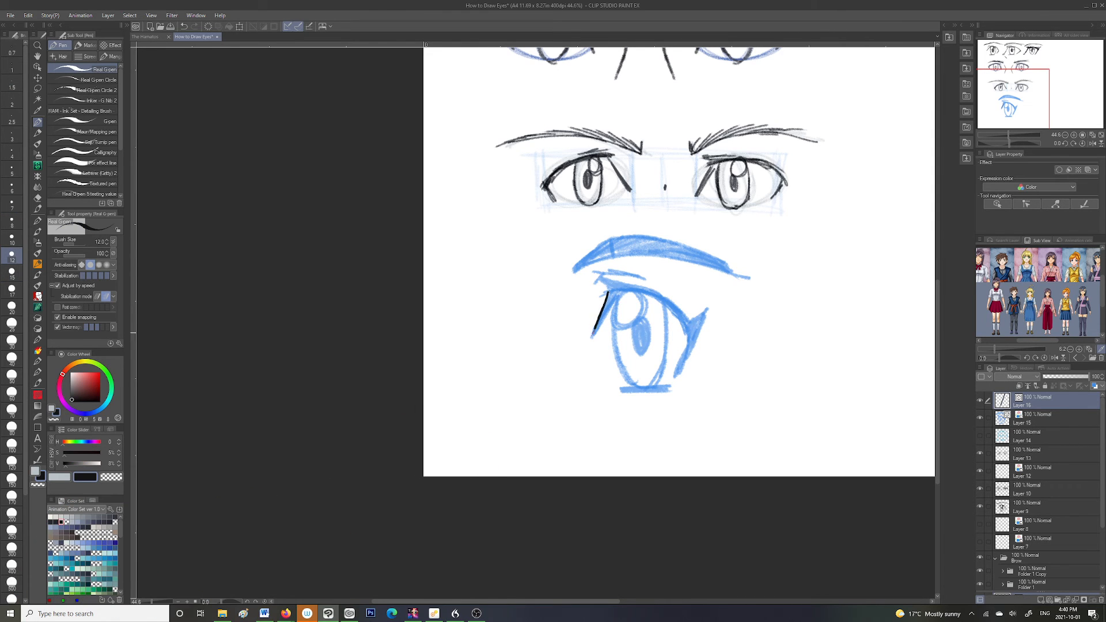
left_click_drag(592, 334, 590, 338)
left_click(12, 221)
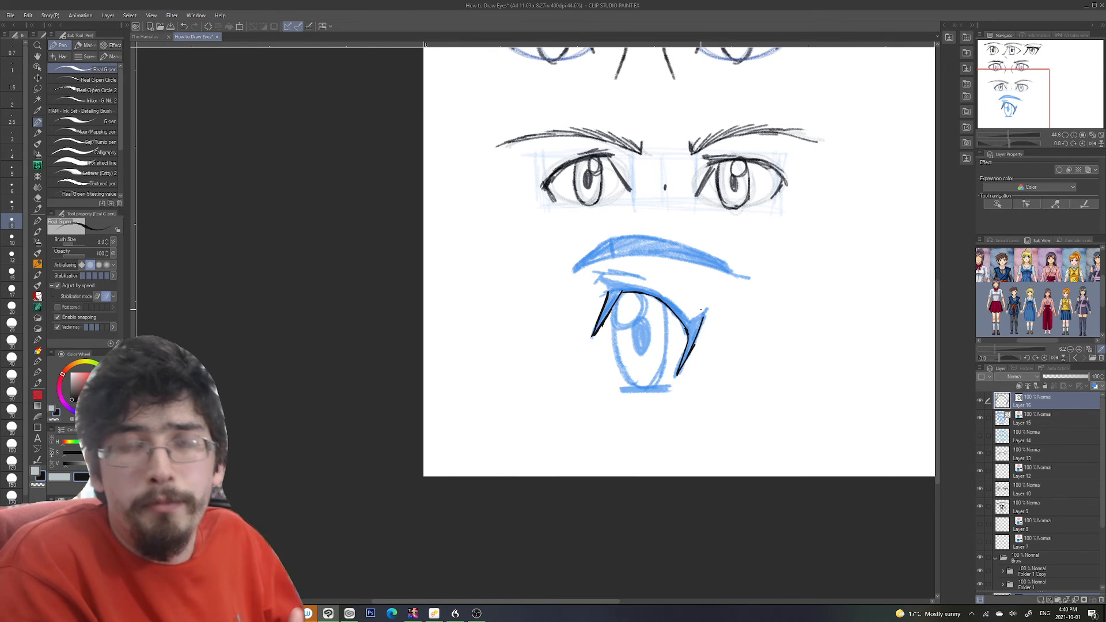
- Lower the opacity of the blue-tinted sketch layer to about 55%
left_click(1035, 422)
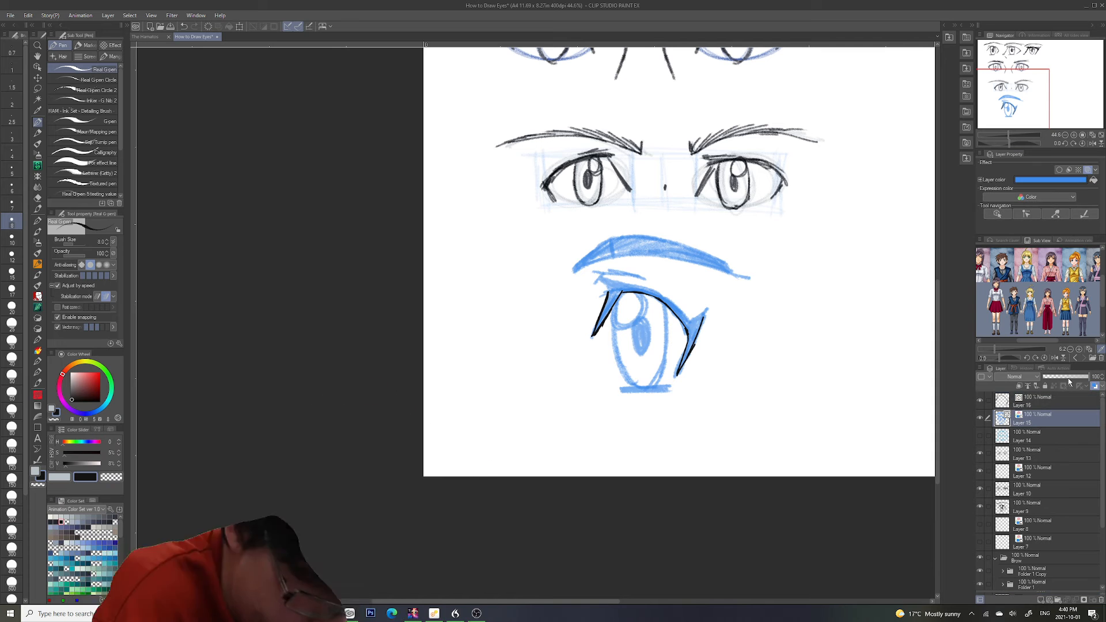
left_click(1068, 376)
scroll(536, 324, "up", 3)
left_click_drag(761, 319, 749, 343)
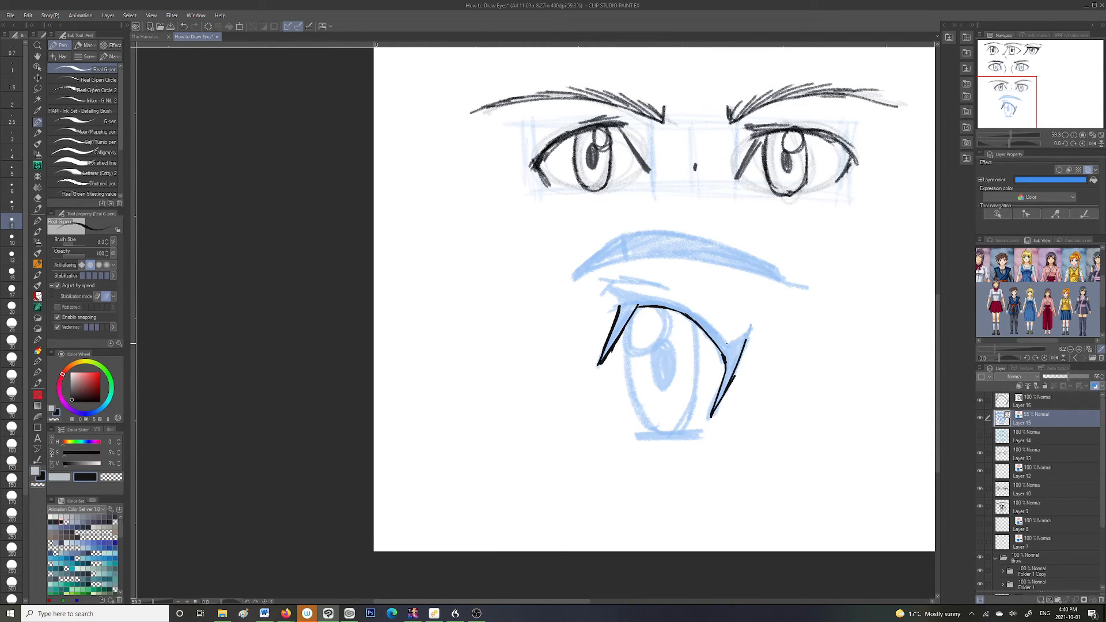
- On the inking layer, outline the outer wing, the upper edge of the lid, its inner tip and the start of the crease
left_click(1043, 403)
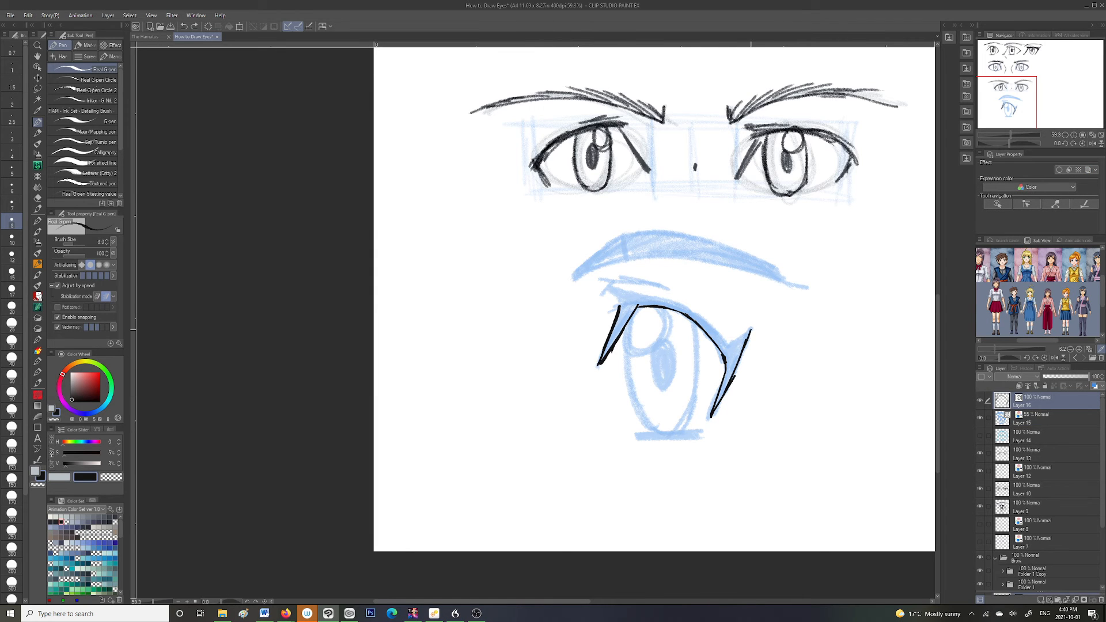
mouse_move(715, 324)
left_mouse_down()
mouse_move(639, 297)
mouse_move(676, 301)
mouse_move(726, 344)
left_mouse_up()
key("ctrl+z")
mouse_move(639, 297)
left_mouse_down()
mouse_move(603, 284)
mouse_move(622, 302)
mouse_move(652, 281)
mouse_move(598, 295)
left_mouse_up()
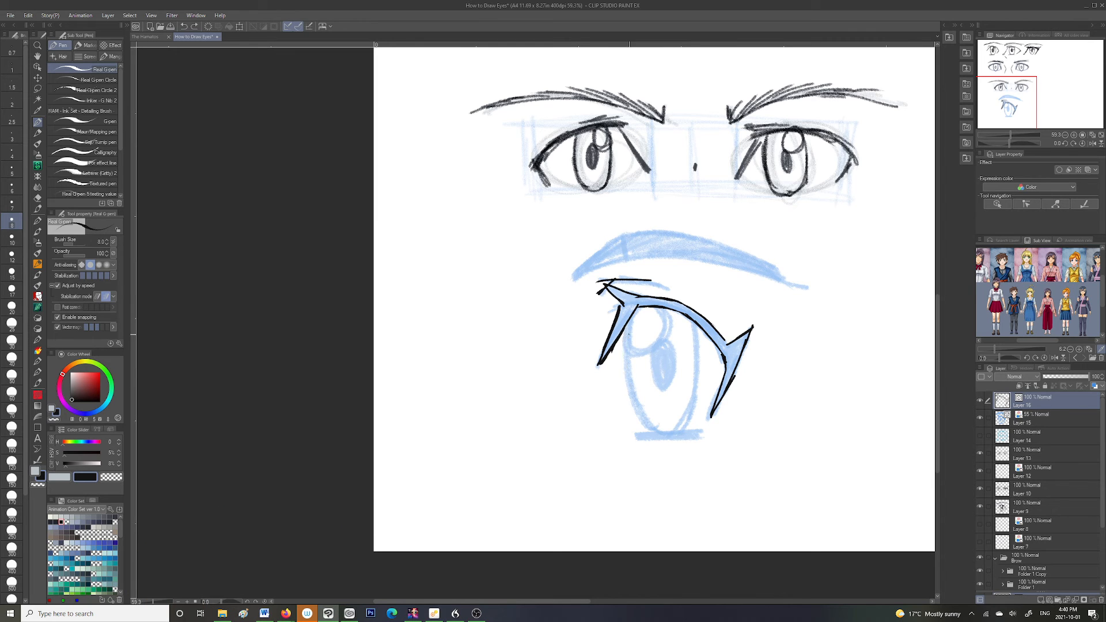
- Ink the iris sides, lower lid, highlight and pupil, then outline the eyebrow over the sketch
left_click_drag(637, 404, 659, 431)
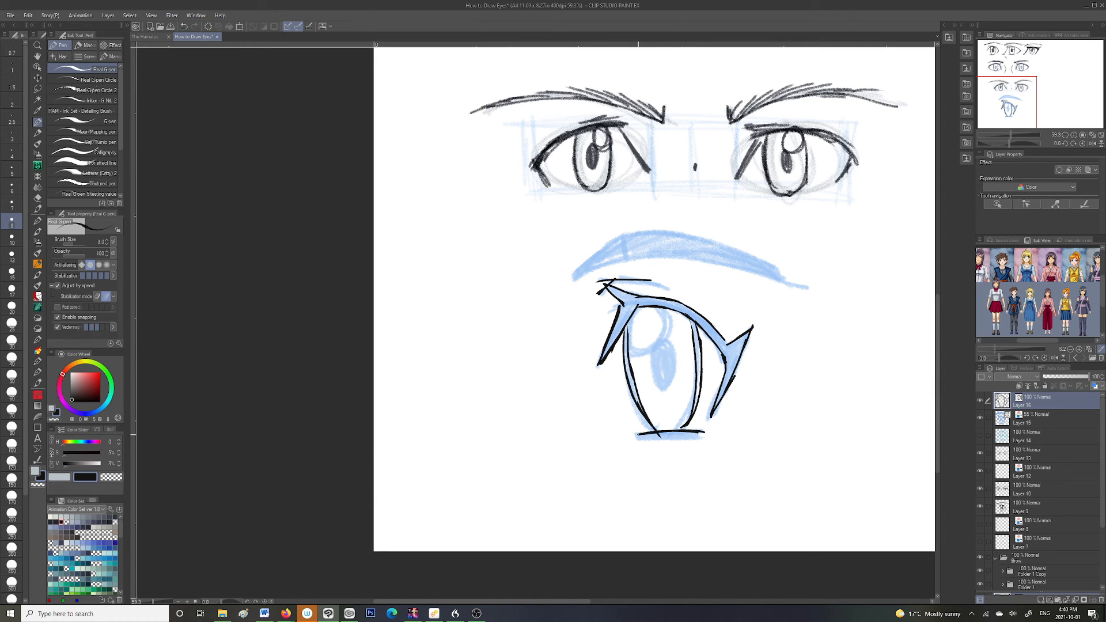
left_click_drag(634, 436, 674, 437)
mouse_move(634, 280)
left_mouse_down()
mouse_move(797, 292)
mouse_move(636, 233)
left_mouse_up()
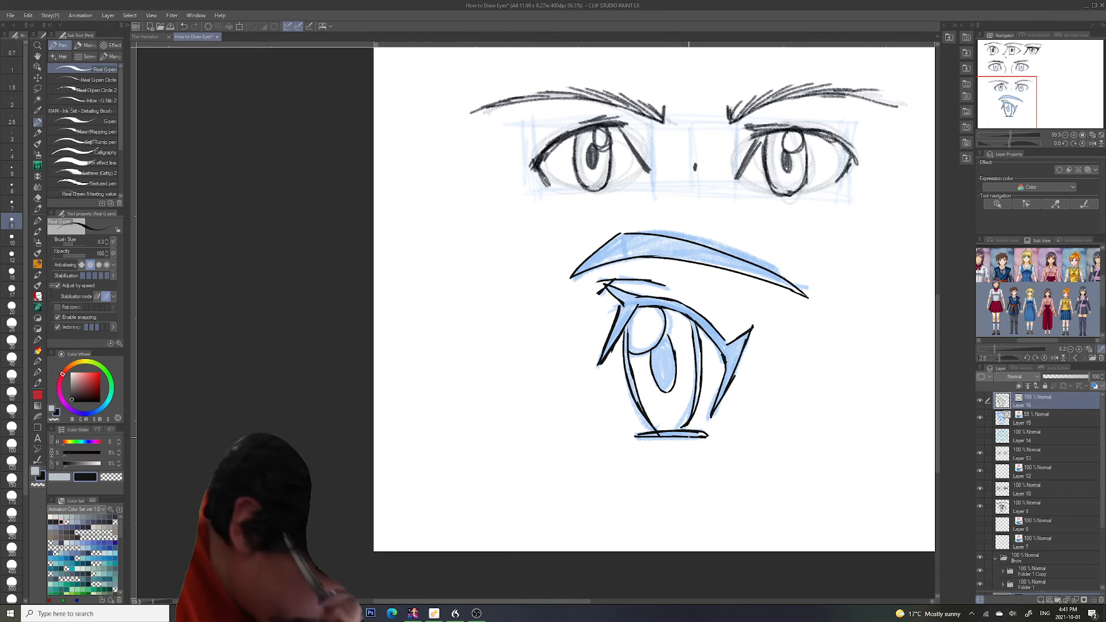
- Move the inked eye layer horizontally into the empty area beside the blue sketch
left_click_drag(1010, 135, 1007, 136)
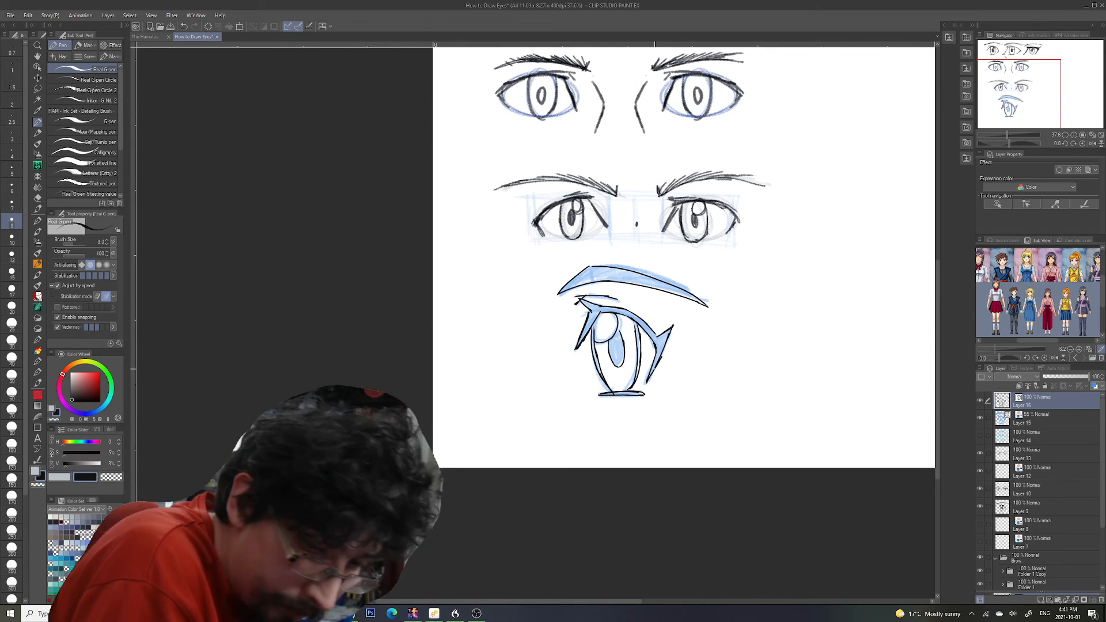
left_click(37, 78)
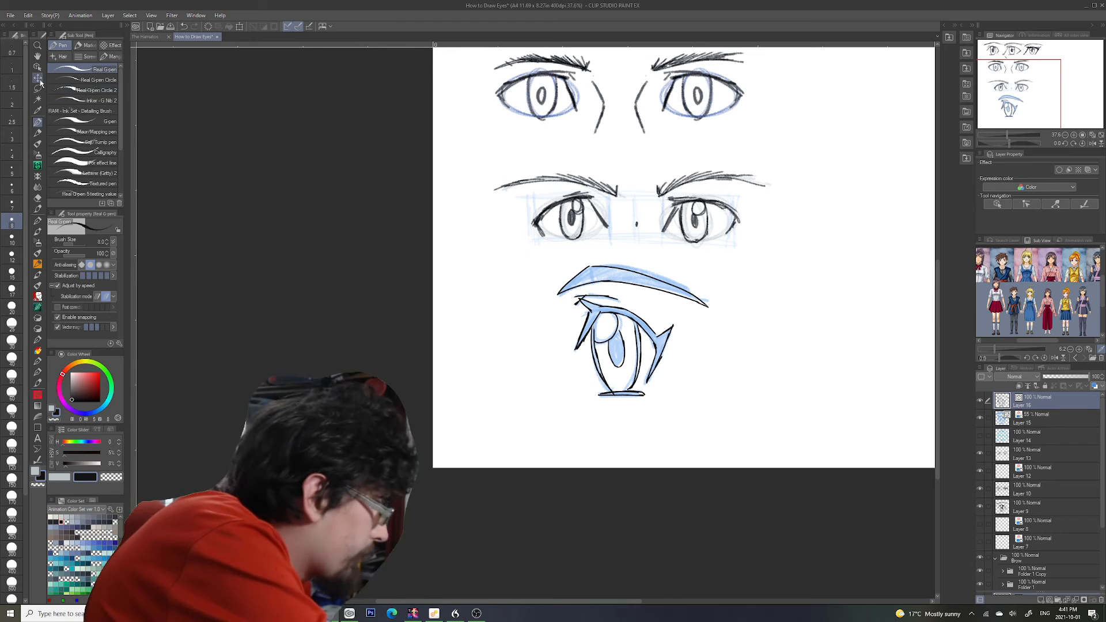
left_click_drag(667, 360, 827, 360)
- Remove the blue layer colour from the pencil sketch layer and restore its opacity to 100%
left_click(1042, 419)
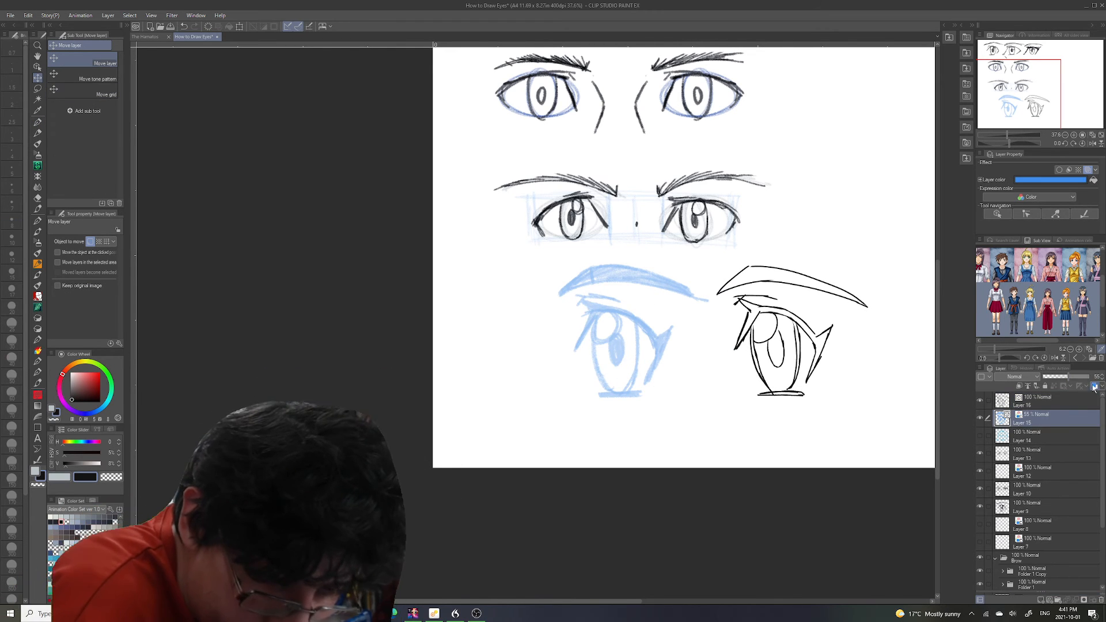
left_click(1093, 387)
left_click_drag(1070, 376, 1097, 382)
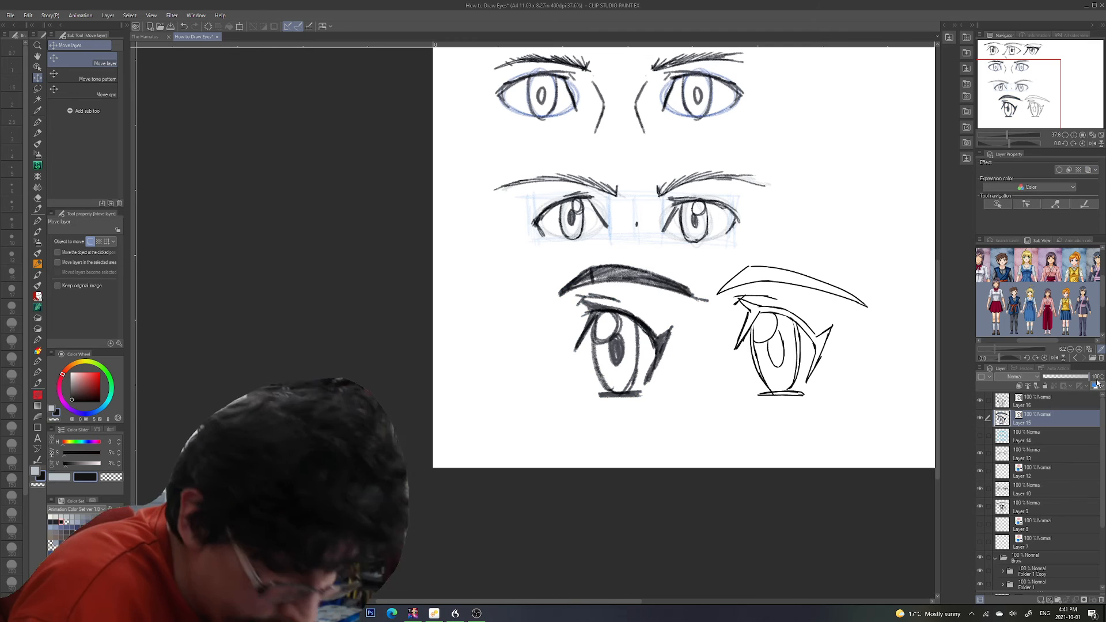
- Duplicate the inked eye layer
left_click(1043, 404)
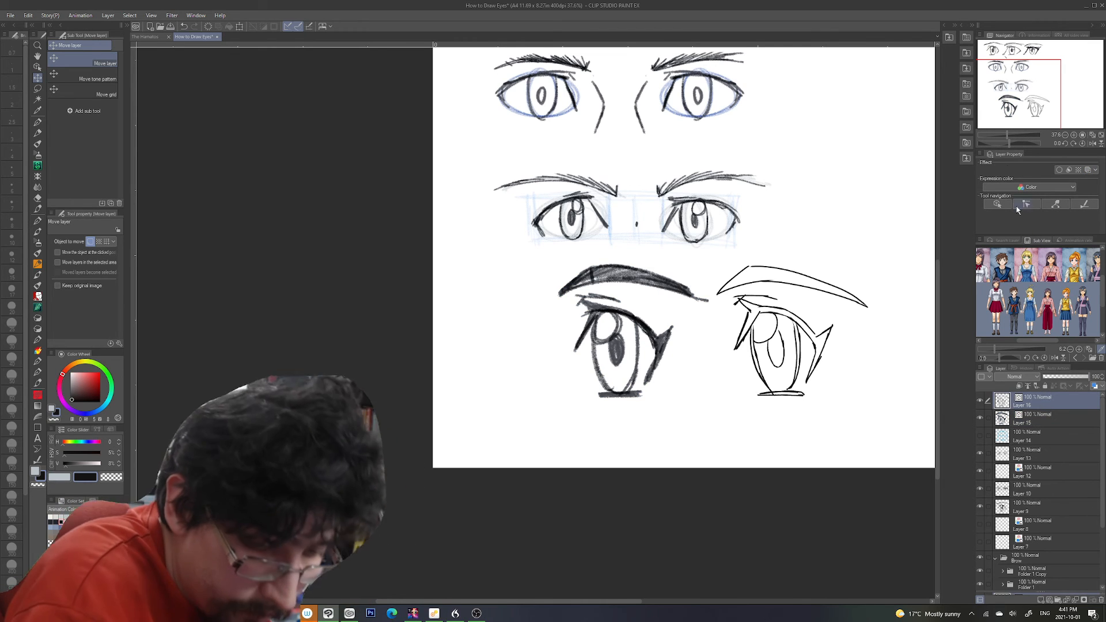
left_click_drag(1005, 89, 1033, 89)
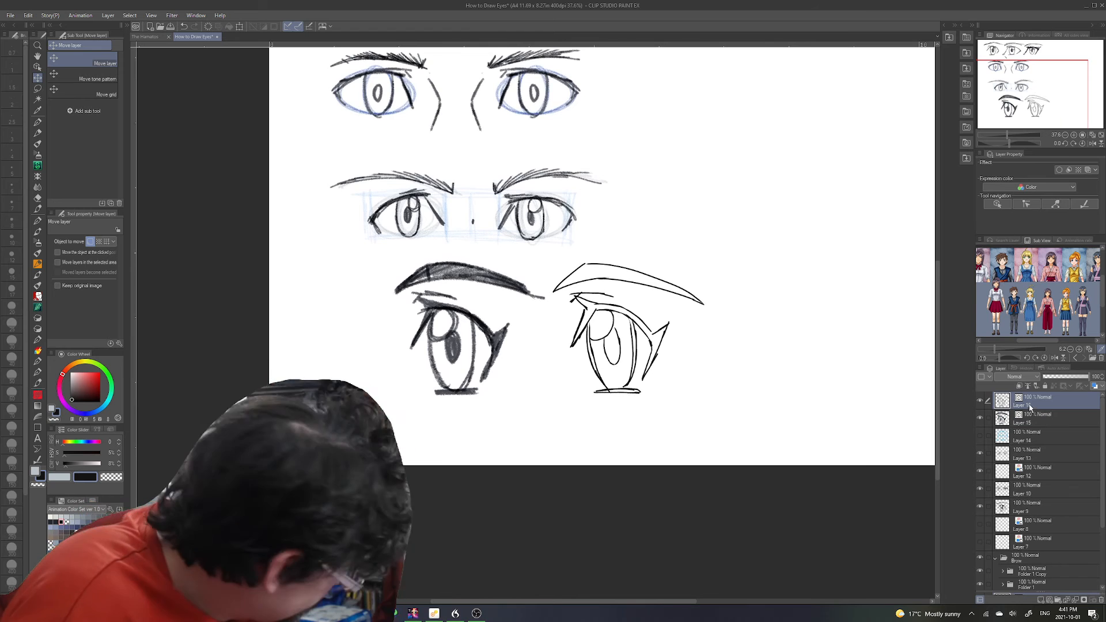
key("ctrl+v")
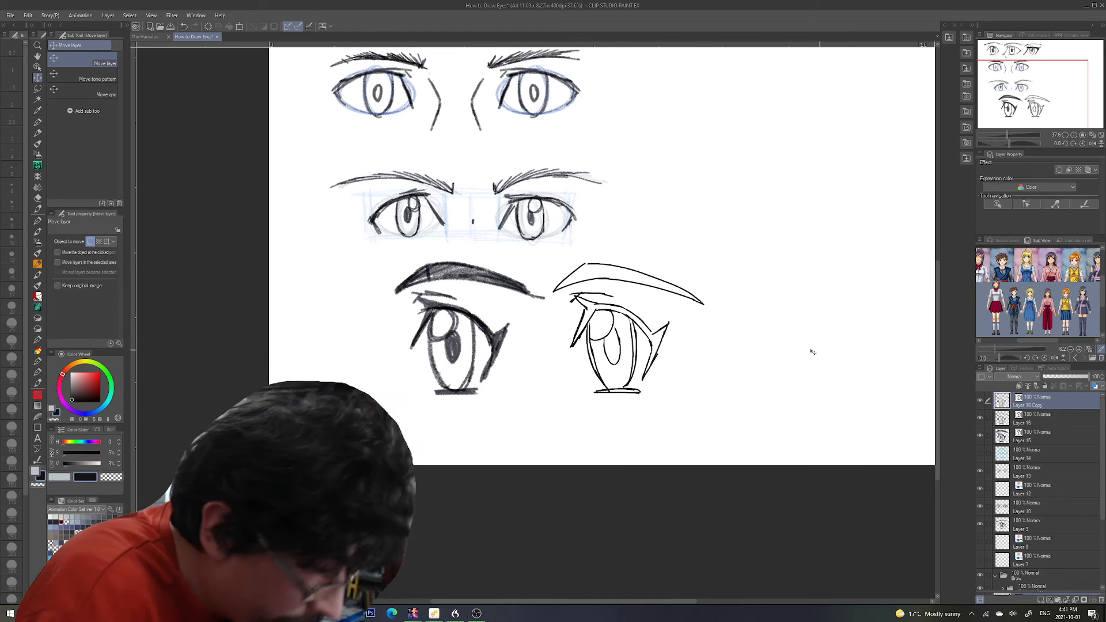
- Move the duplicated inked eye horizontally into the empty space beside the original and add a new layer beneath the copy
left_click_drag(626, 342, 784, 342)
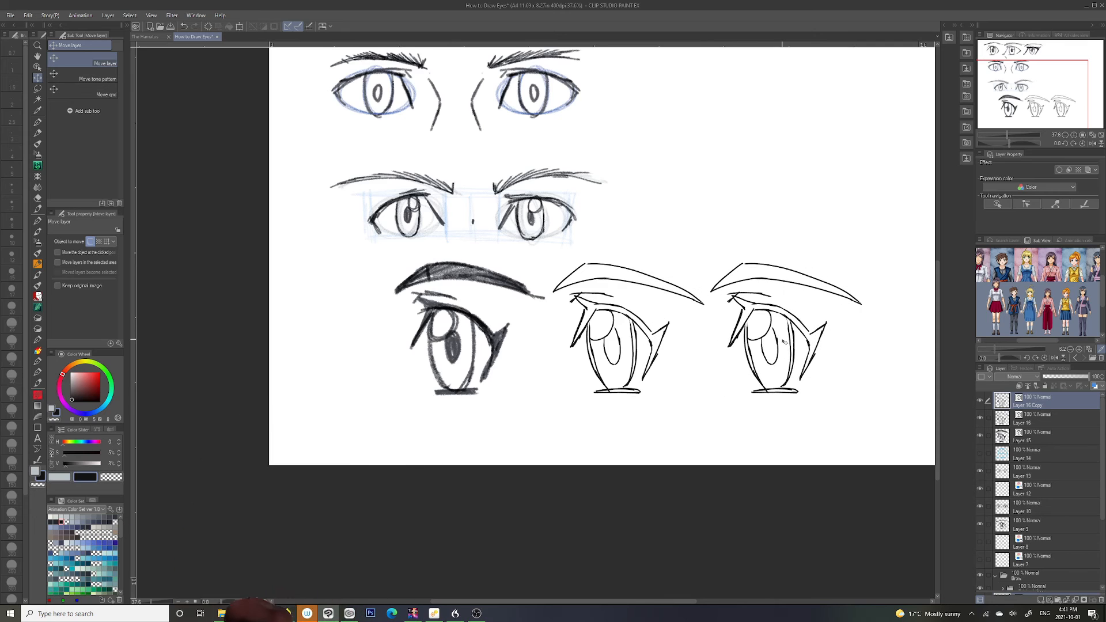
left_click(1041, 421)
left_click(1041, 600)
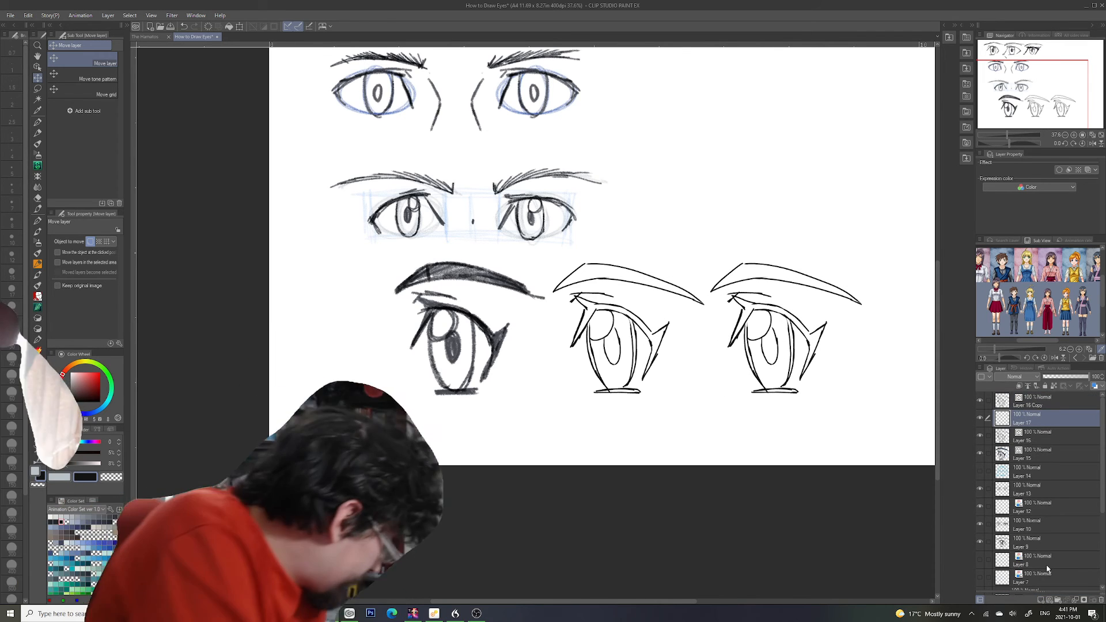
- Fill the copied eye's upper lashes, iris outline, pupil, lower lid and eyebrow with solid black using Rating Fill
left_click(40, 397)
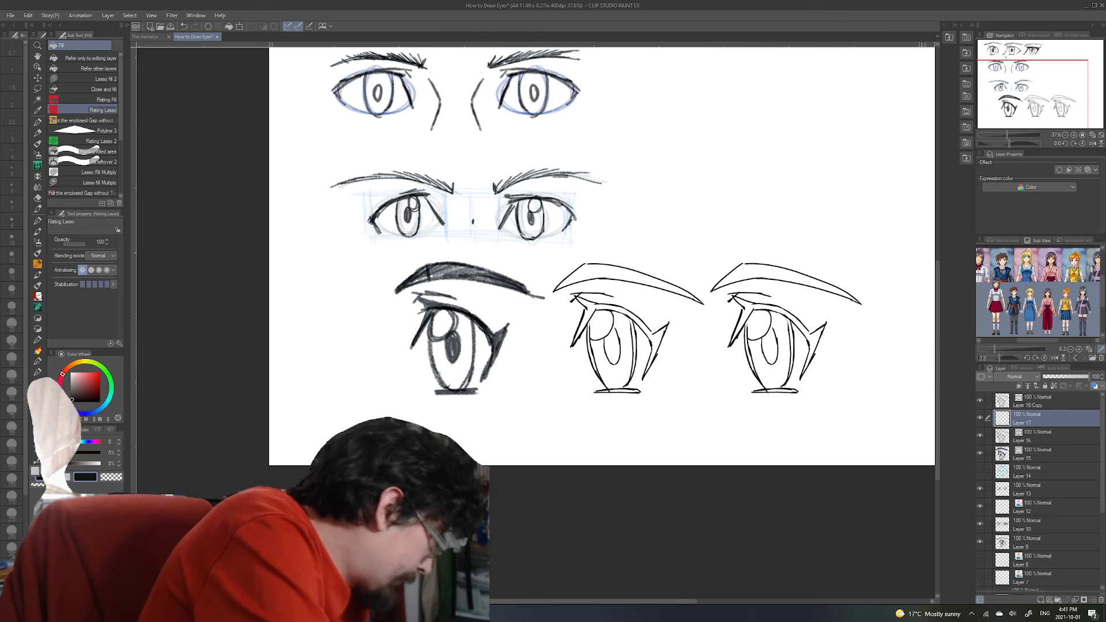
left_click(101, 100)
left_click(756, 304)
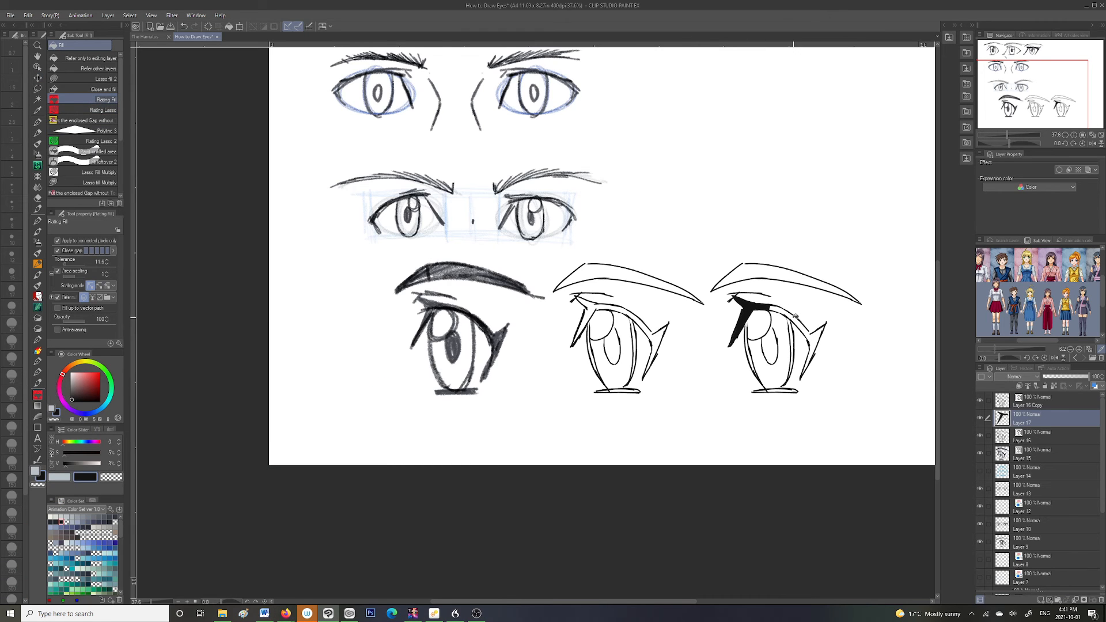
left_click(815, 329)
left_click(774, 345)
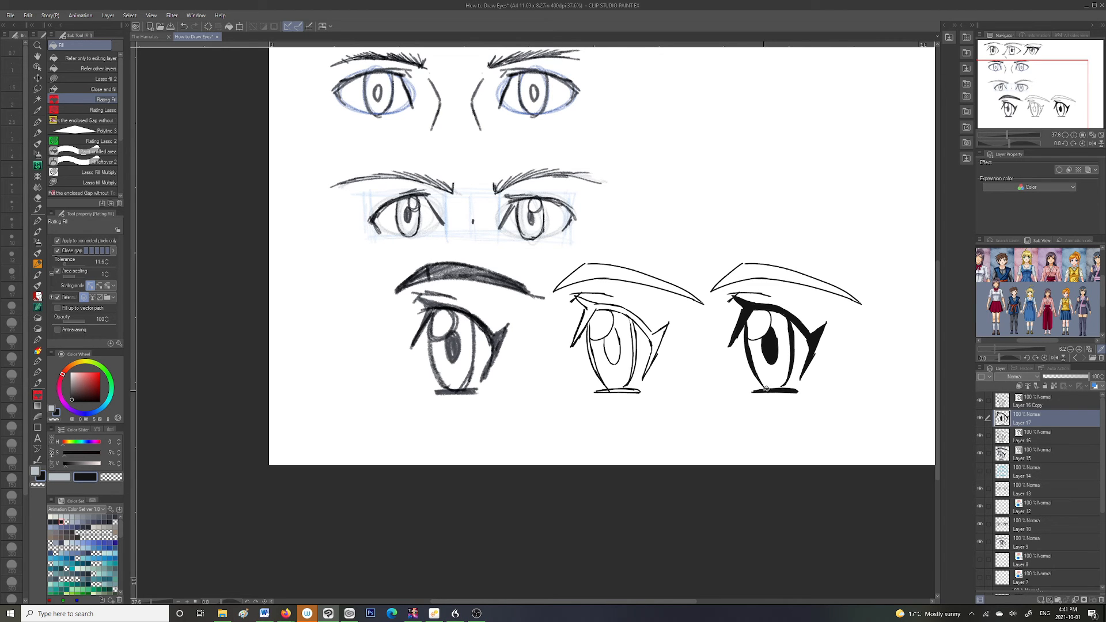
left_click(766, 270)
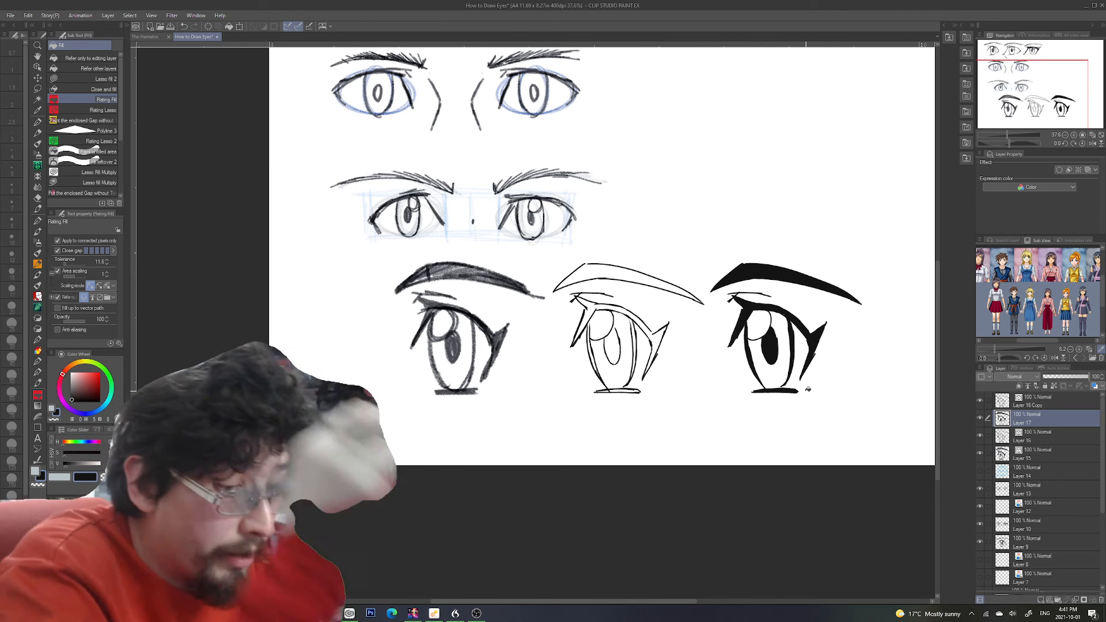
- Group the copied line layer with its black fill layer and move the folder further away from the outlined eye
left_click(1039, 407, "shift")
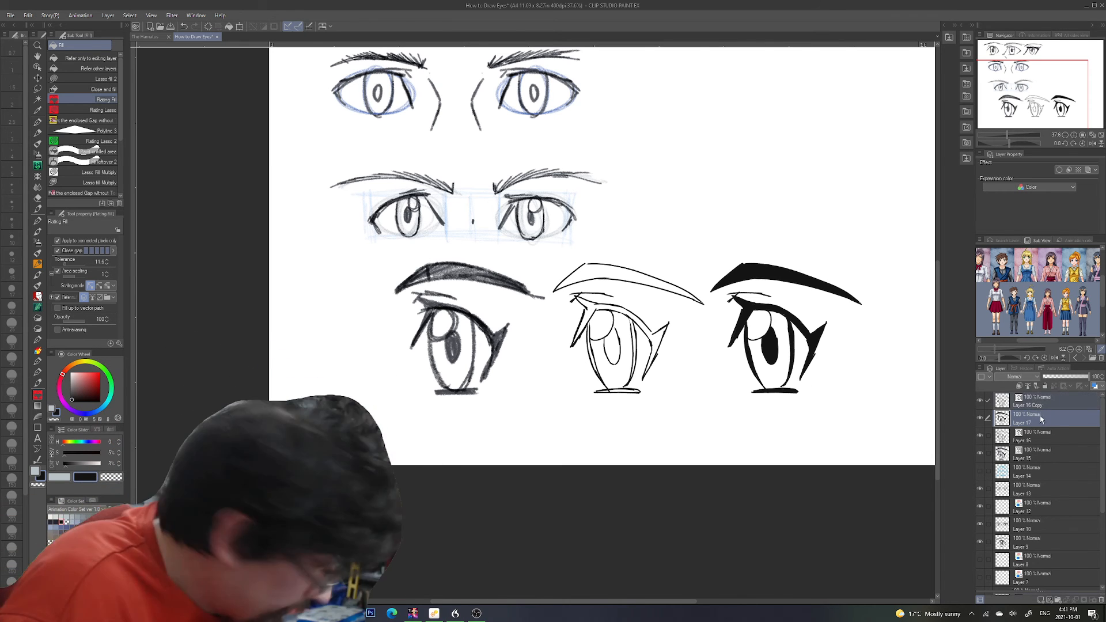
key("ctrl+g")
left_click(995, 399)
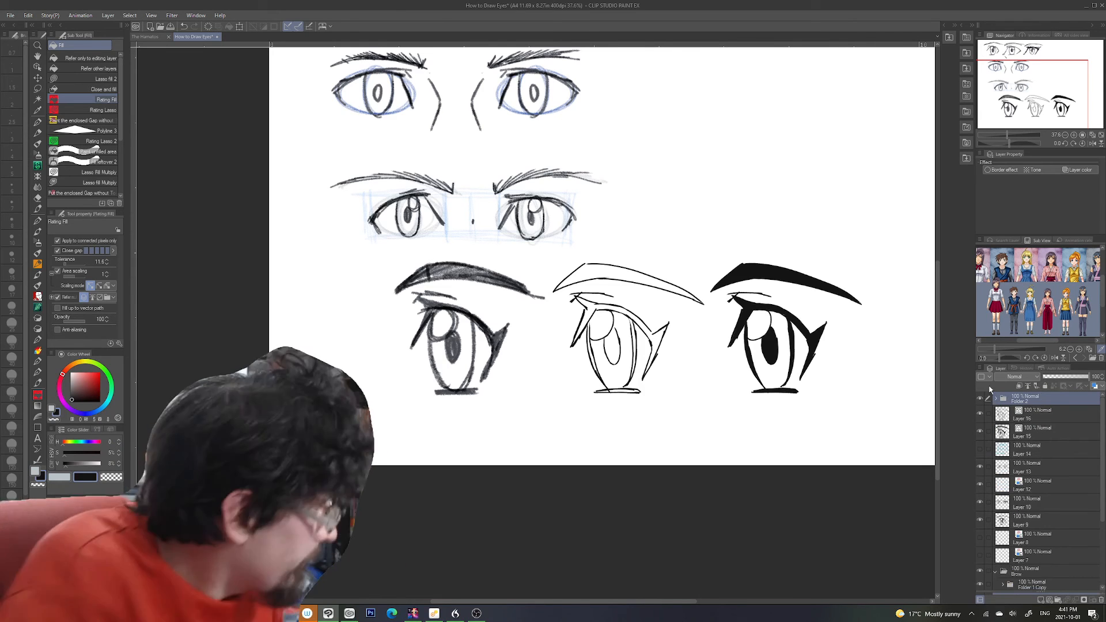
left_click(38, 78)
left_click_drag(779, 341, 817, 346)
- Enlarge the blonde green-eyed character's face in the reference view and add a new layer beneath the grouped eye's folder
left_click_drag(1012, 90, 1028, 91)
left_click(1011, 135)
left_click_drag(1031, 341, 1034, 344)
left_click(1004, 351)
left_click(1016, 350)
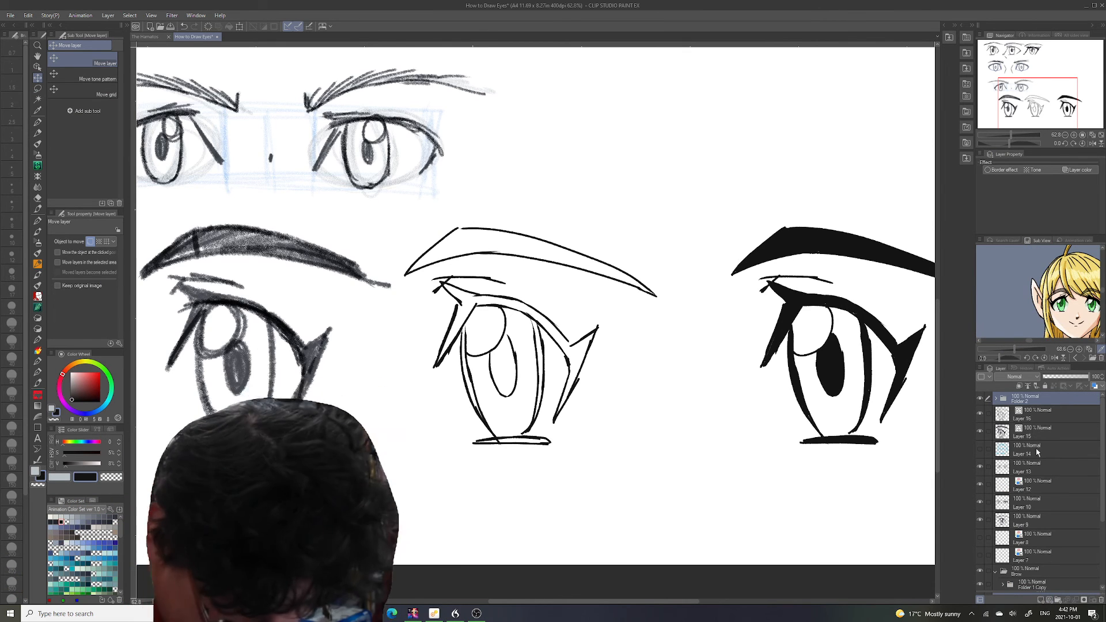
left_click(1037, 415)
left_click(1040, 599)
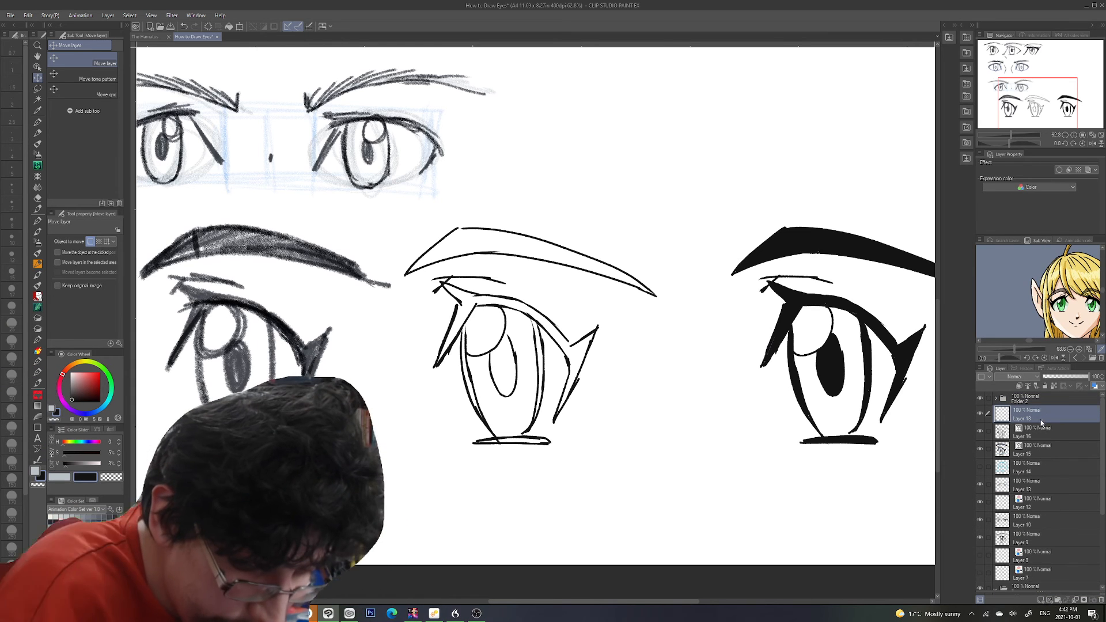
left_click(995, 398)
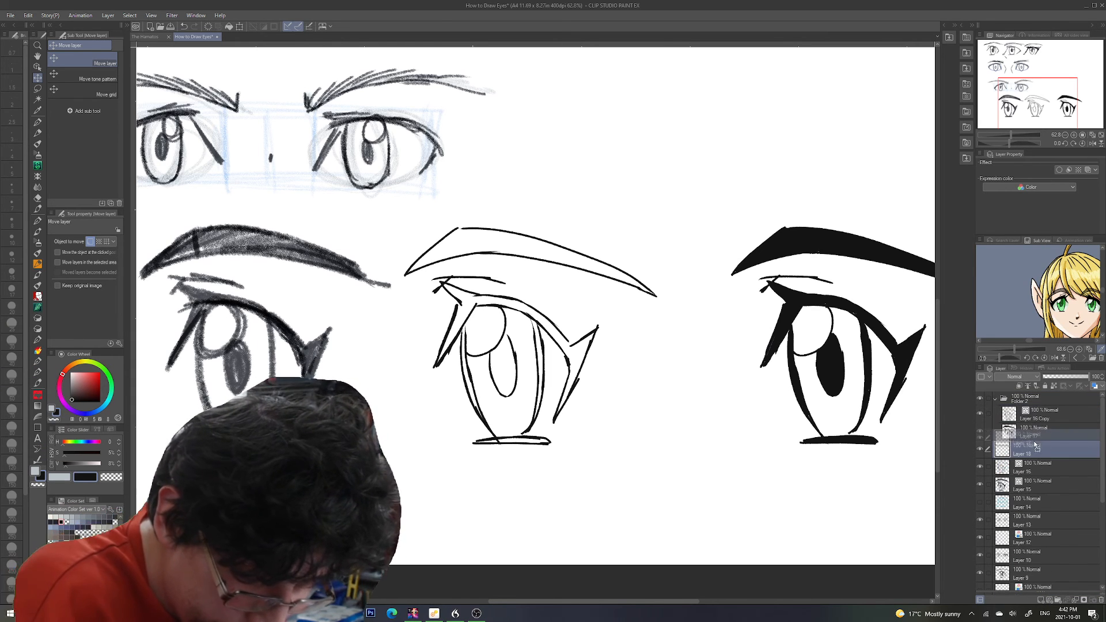
- Sample the reference character's skin tone and lasso-fill a large rounded skin patch behind the black-filled eye and eyebrow
left_click(1065, 322)
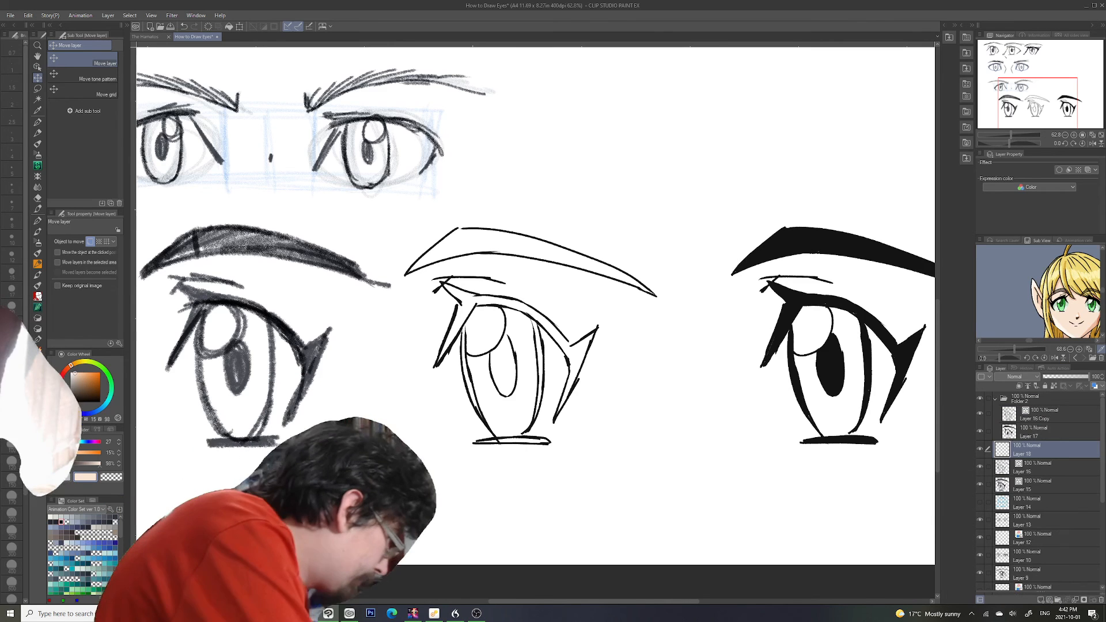
left_click(37, 395)
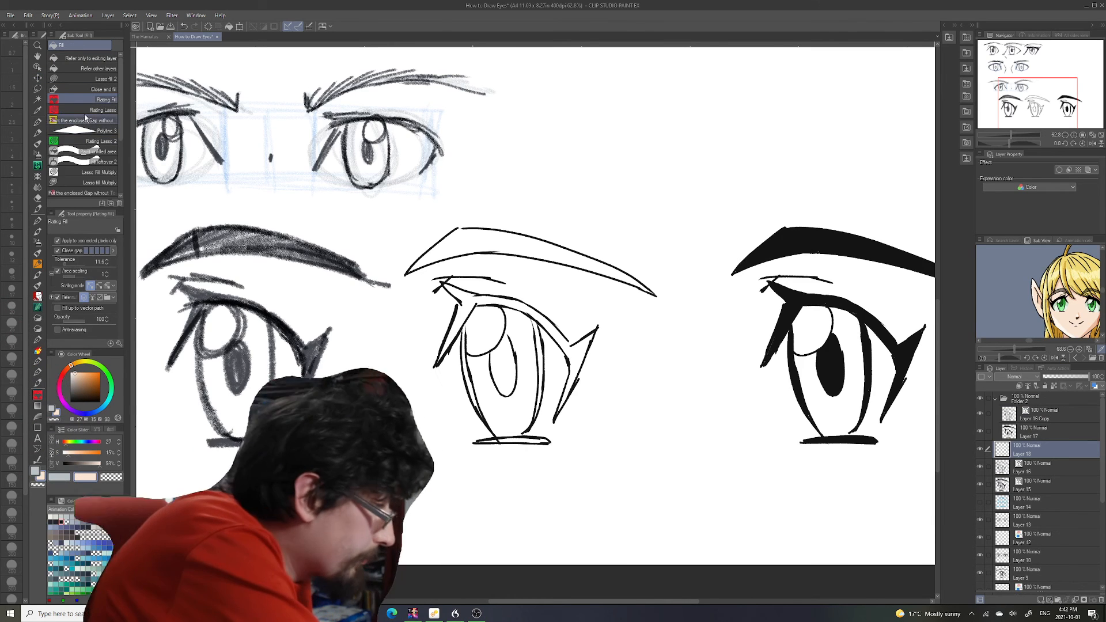
left_click(86, 110)
left_click_drag(1027, 87, 1048, 196)
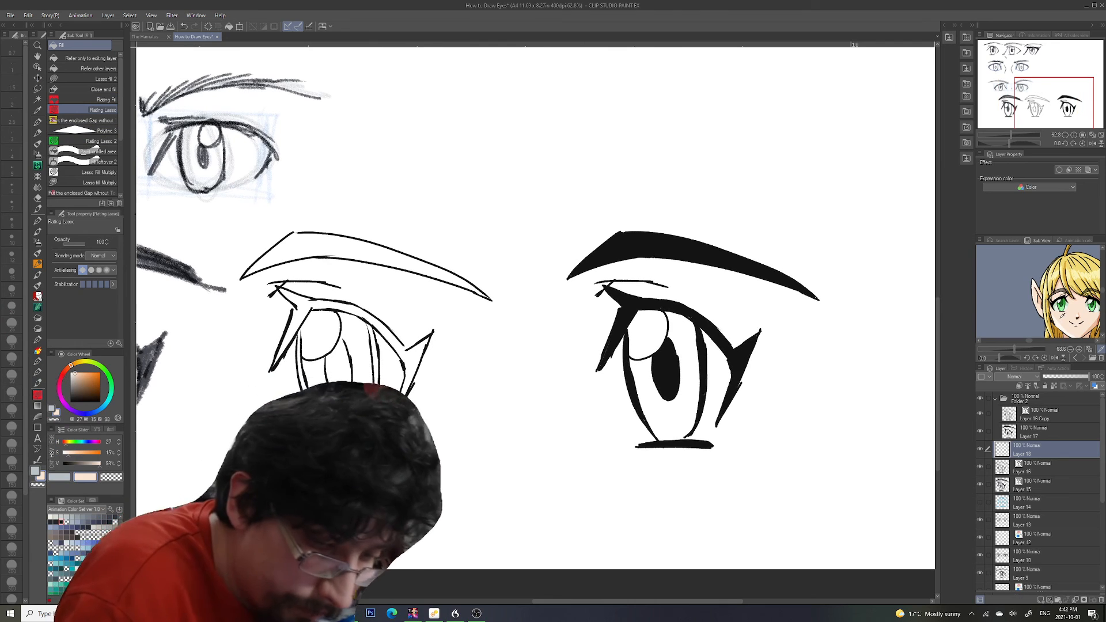
mouse_move(814, 233)
left_mouse_down()
mouse_move(743, 206)
mouse_move(522, 354)
mouse_move(746, 480)
mouse_move(852, 253)
mouse_move(806, 226)
left_mouse_up()
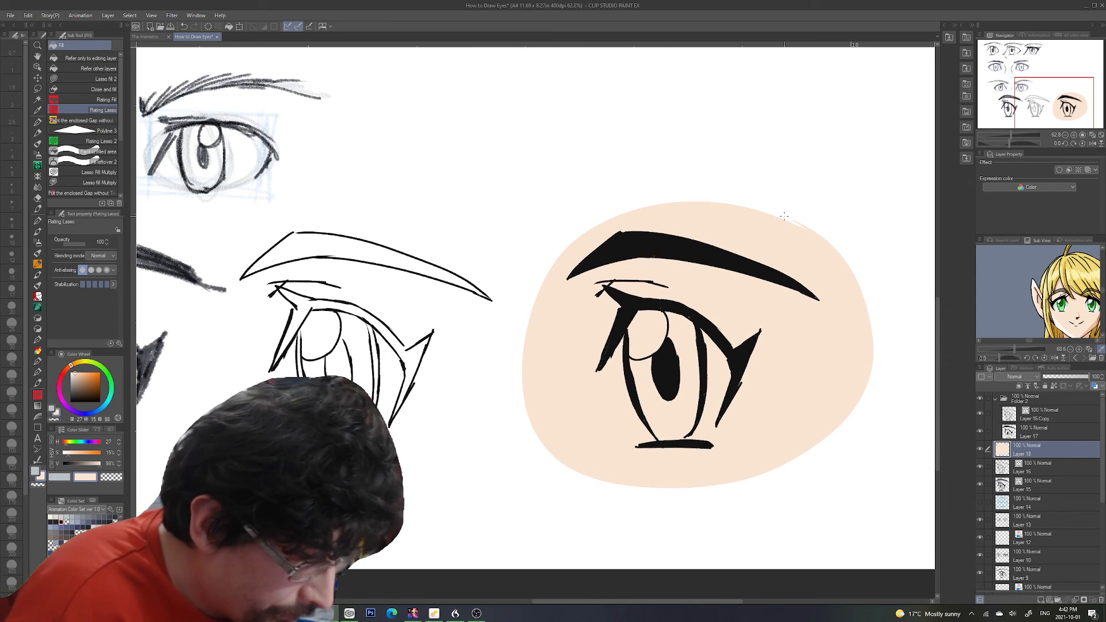
- Sample the pale eye-white colour from the reference and lasso-fill the whole eyeball area inside the lashes
left_click(1062, 304)
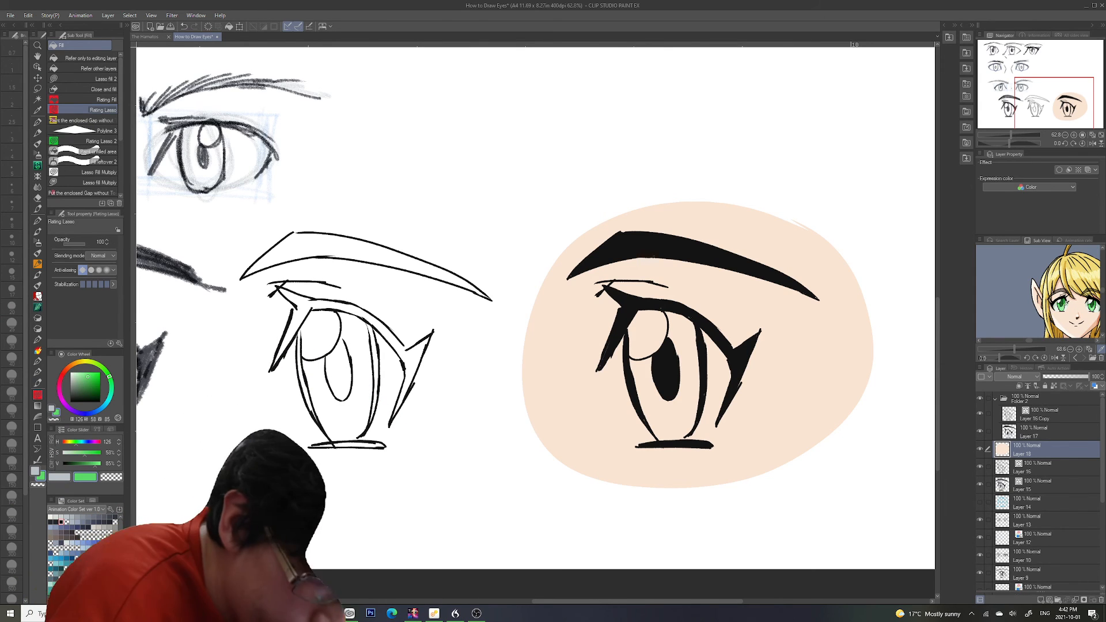
left_click(1031, 296)
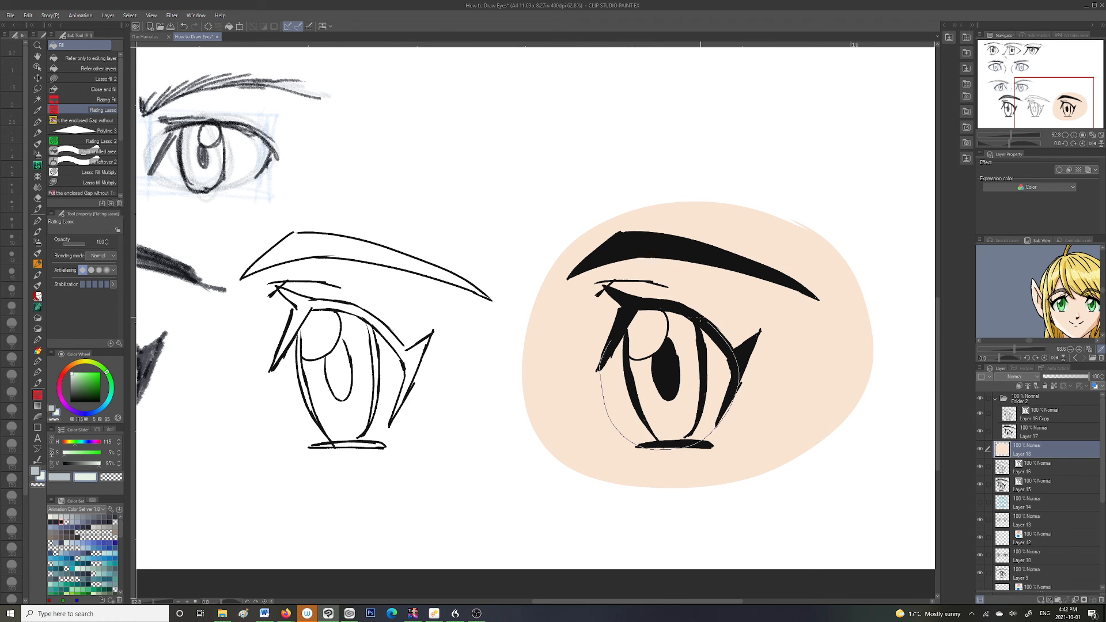
left_click_drag(623, 310, 614, 316)
- Sample the bright green of the reference character's eye and fill the iris around the pupil and highlight
left_click(1060, 305)
left_click(87, 98)
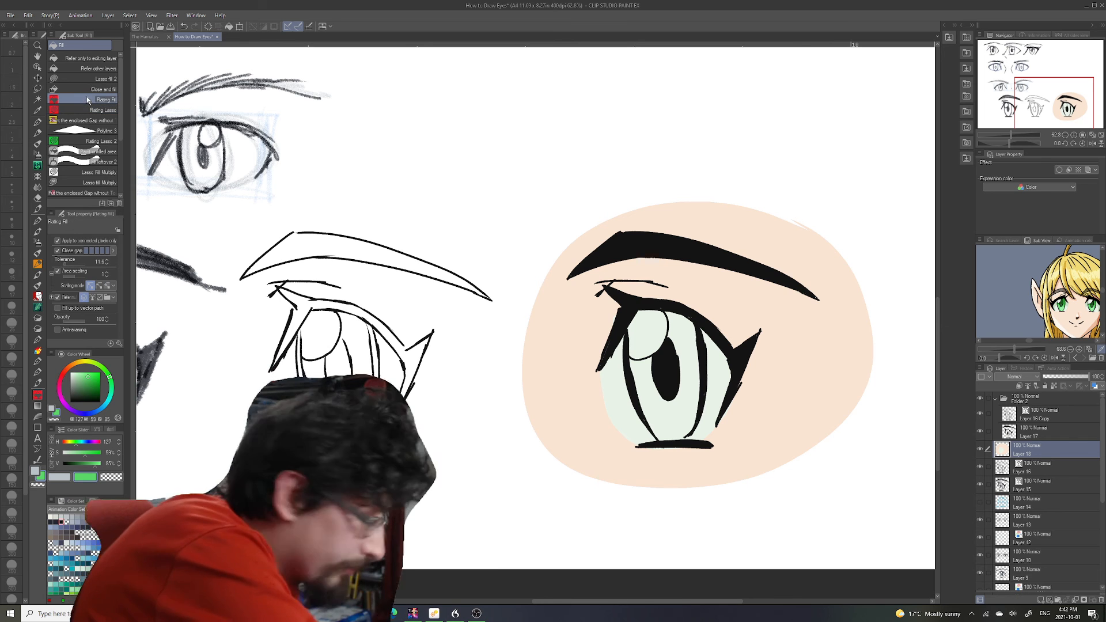
left_click(699, 352)
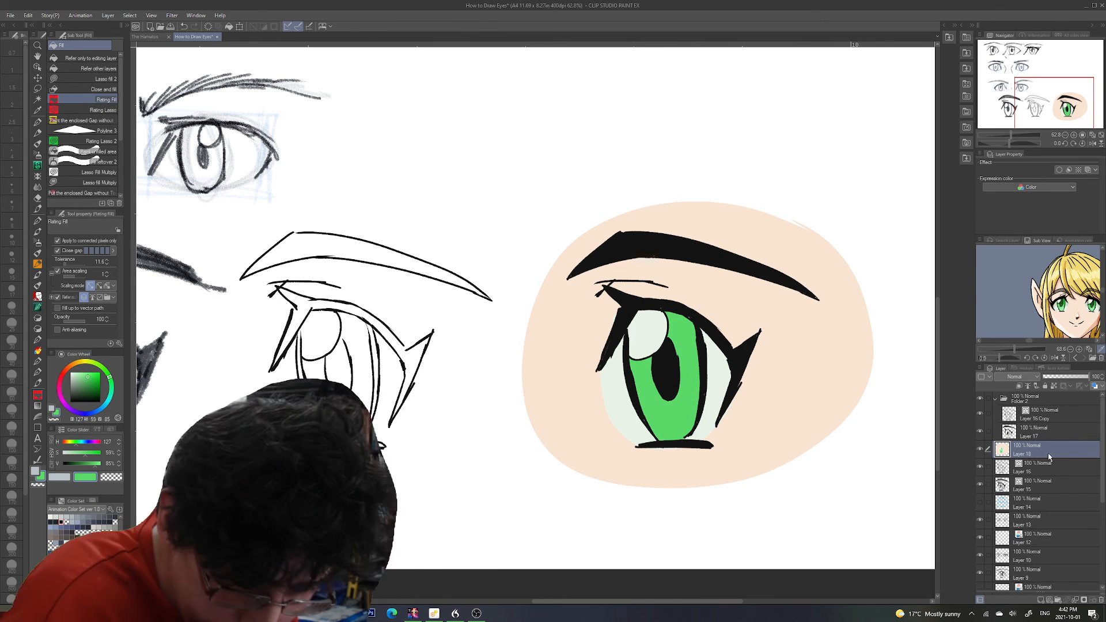
- Move the flat colour layer into the eye's folder beneath the black fill layer and select the black fill layer
left_click(1038, 436)
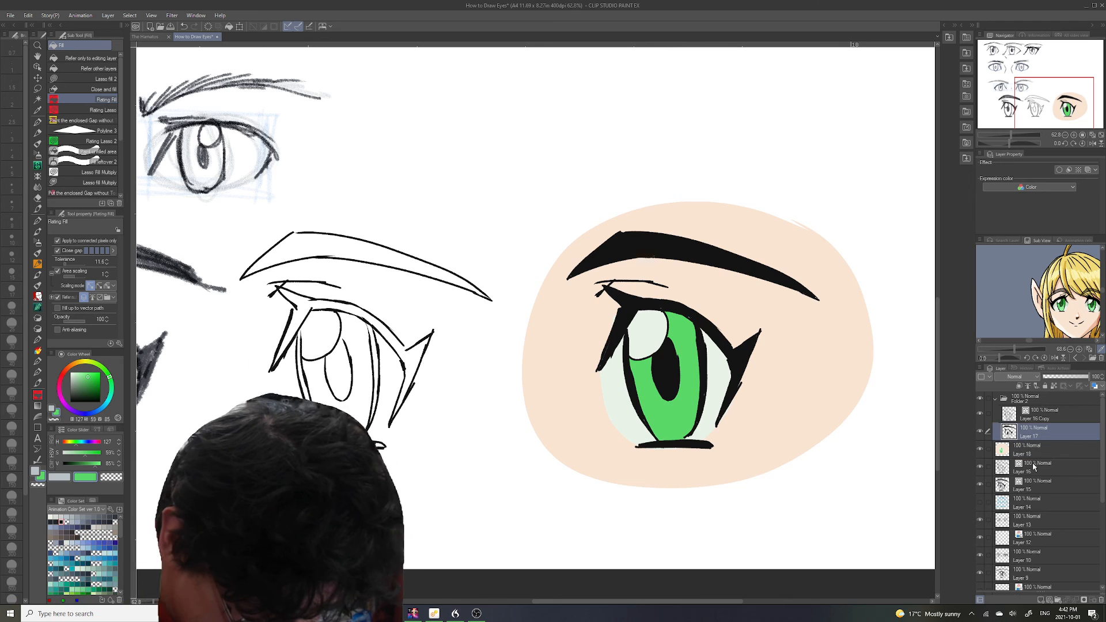
left_click_drag(1029, 456, 1031, 440)
left_click(1036, 434)
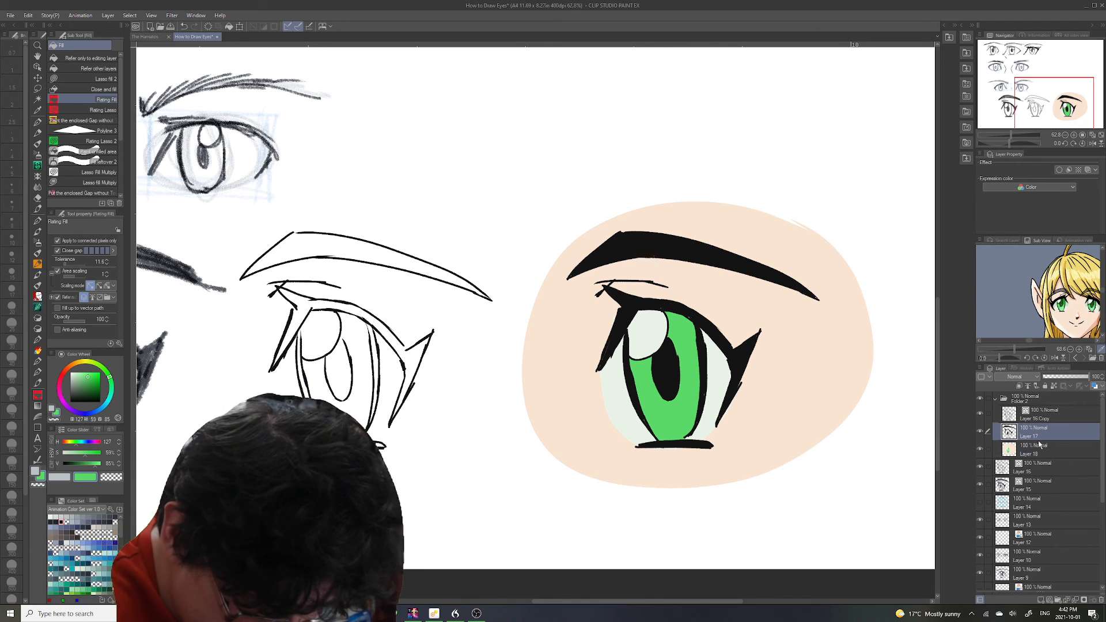
- On new layers above the black fills, fill the eyebrow golden yellow and the pupil dark green
left_click(1040, 599)
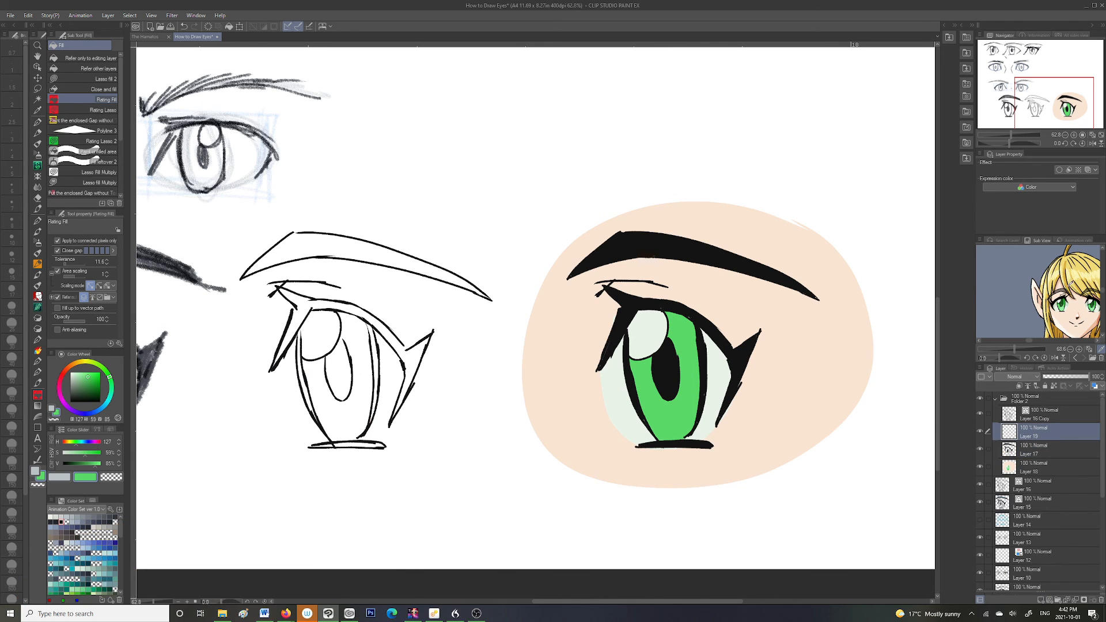
left_click(696, 248)
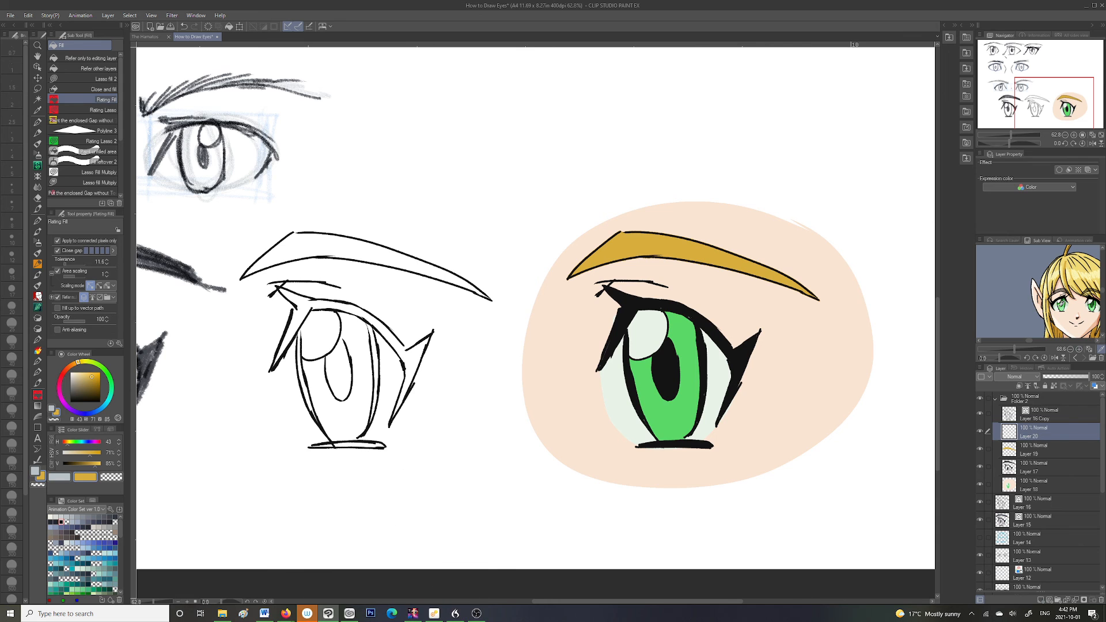
left_click(1063, 303)
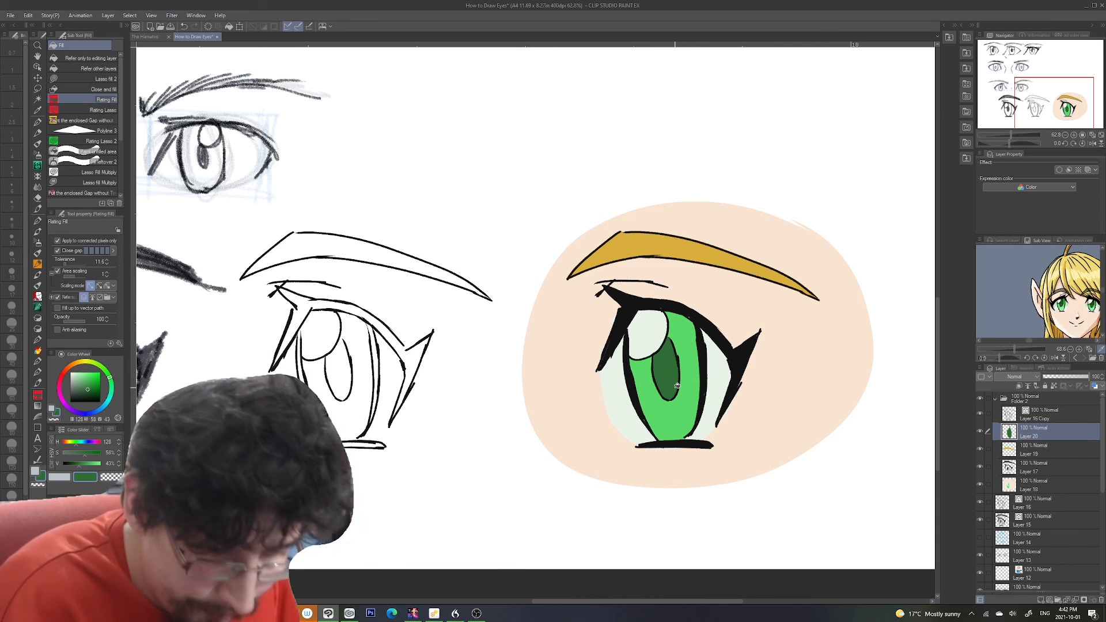
- Run the ADD LIGHT LAYERS auto action from the Graphic Novel Coloring set above the eye's colour layers
left_click(1059, 367)
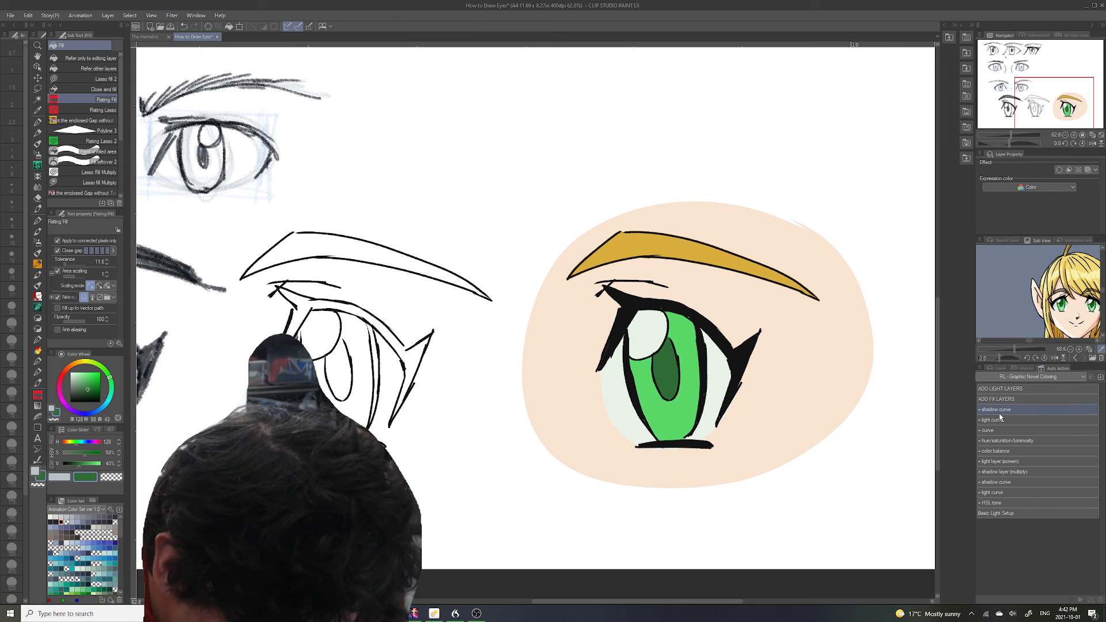
left_click(1004, 389)
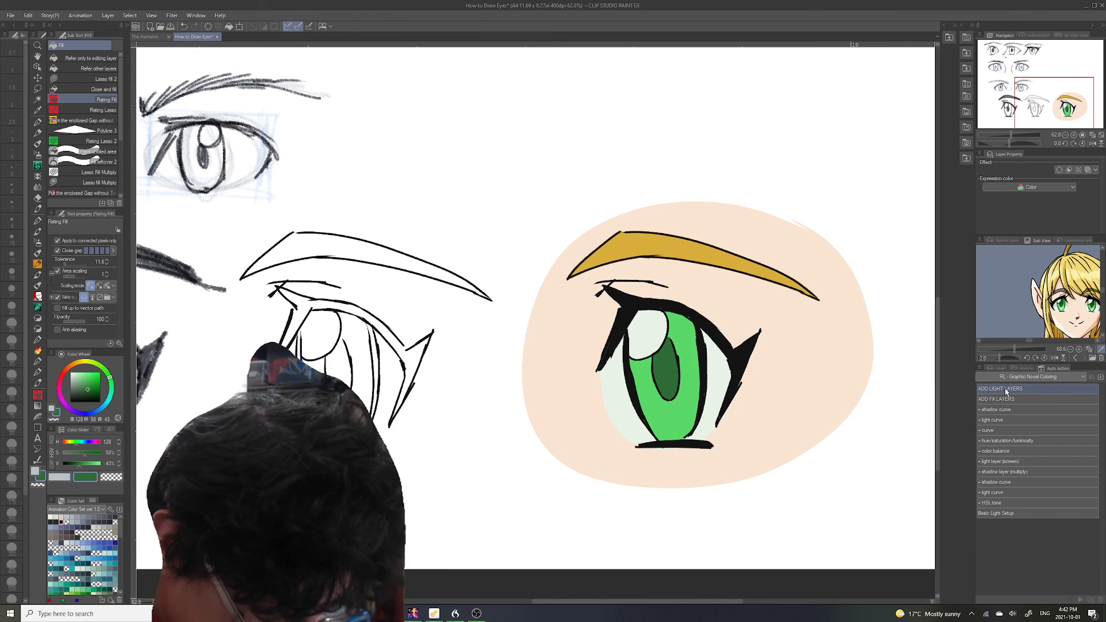
left_click(1000, 367)
- On the shadows layer, lasso-fill shadows under the eyebrow, around the upper lid and across the upper half of the eyeball
left_click(1058, 519)
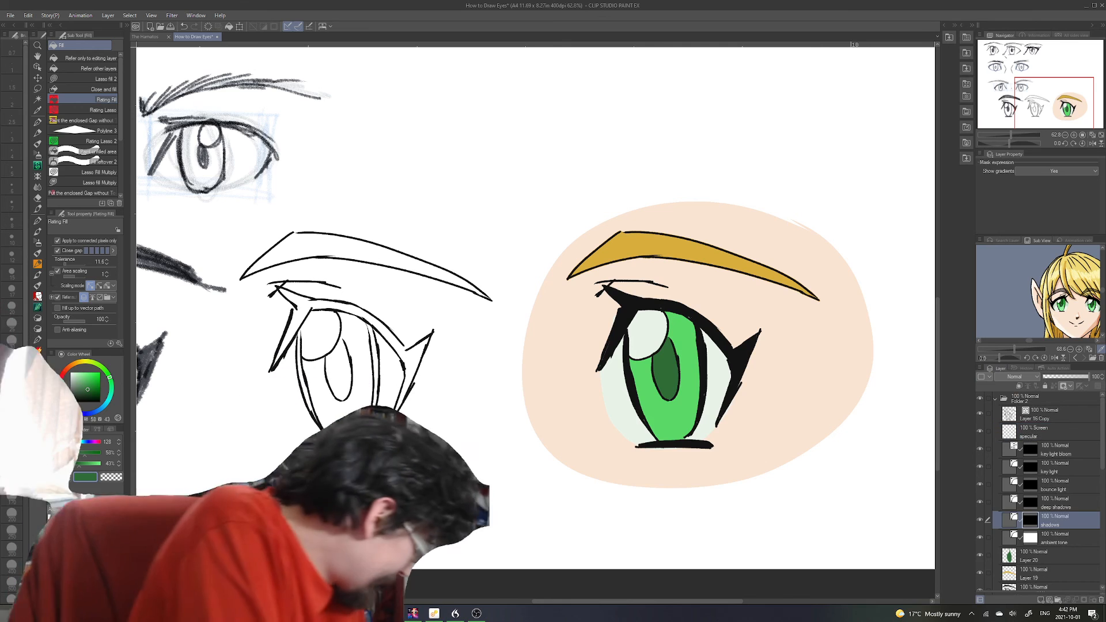
left_click(89, 140)
mouse_move(569, 282)
left_mouse_down()
mouse_move(562, 311)
mouse_move(767, 360)
mouse_move(829, 311)
left_mouse_up()
mouse_move(634, 377)
left_mouse_down()
mouse_move(730, 355)
mouse_move(692, 308)
mouse_move(597, 371)
mouse_move(637, 380)
left_mouse_up()
key("ctrl+z")
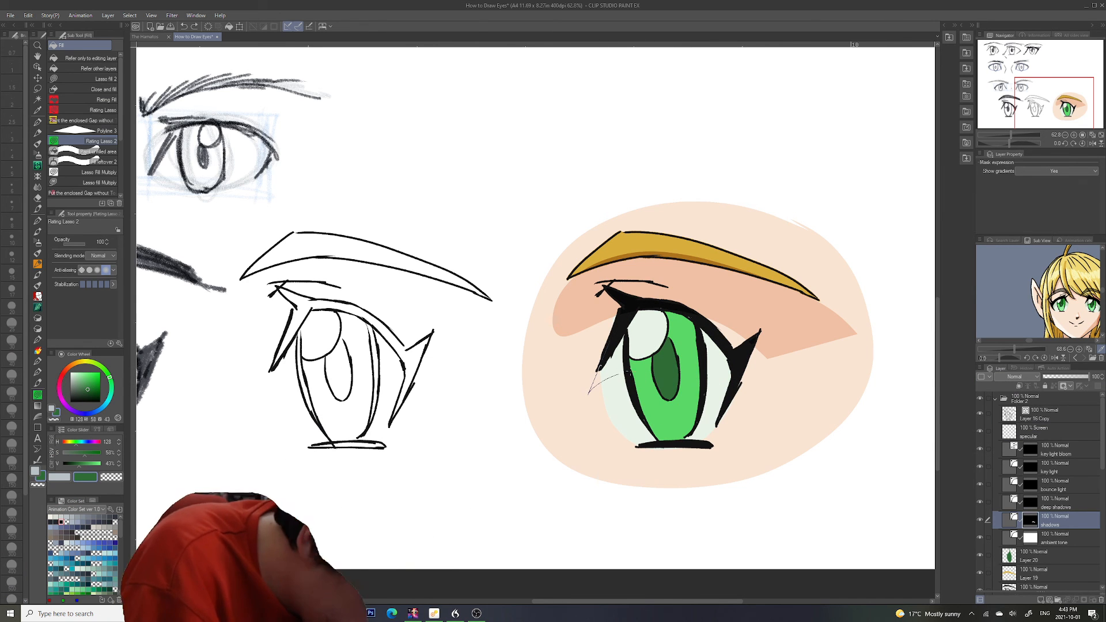
left_click_drag(594, 374, 590, 390)
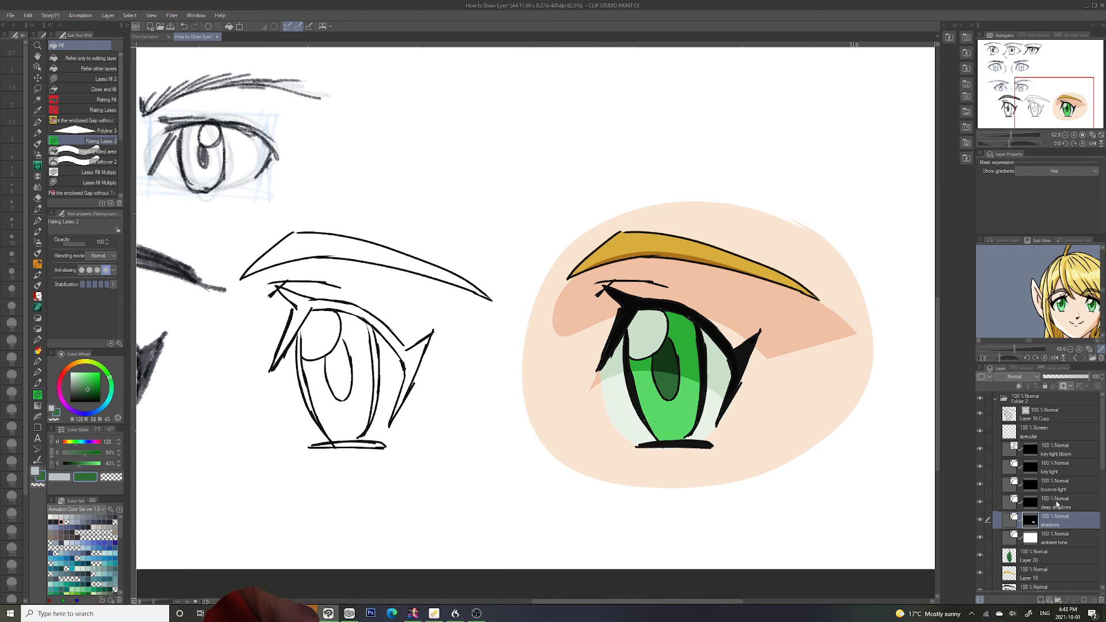
- On the key light layer, lasso-fill highlights over the lower iris and the cheek, and select the key light bloom layer
left_click(1056, 472)
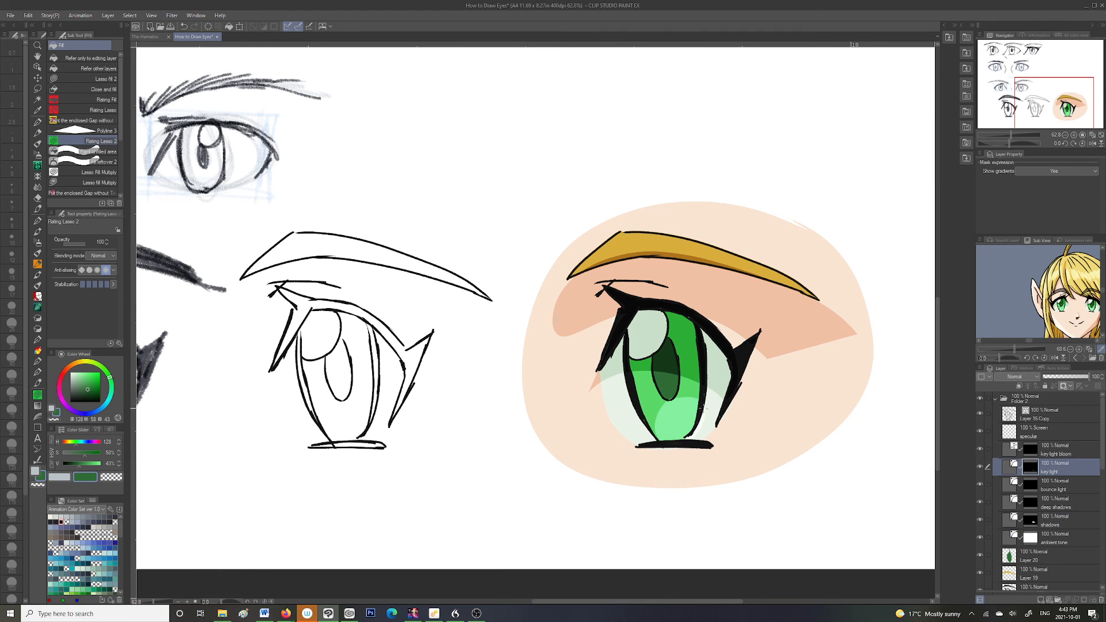
mouse_move(589, 394)
left_mouse_down()
mouse_move(610, 454)
mouse_move(619, 440)
left_mouse_up()
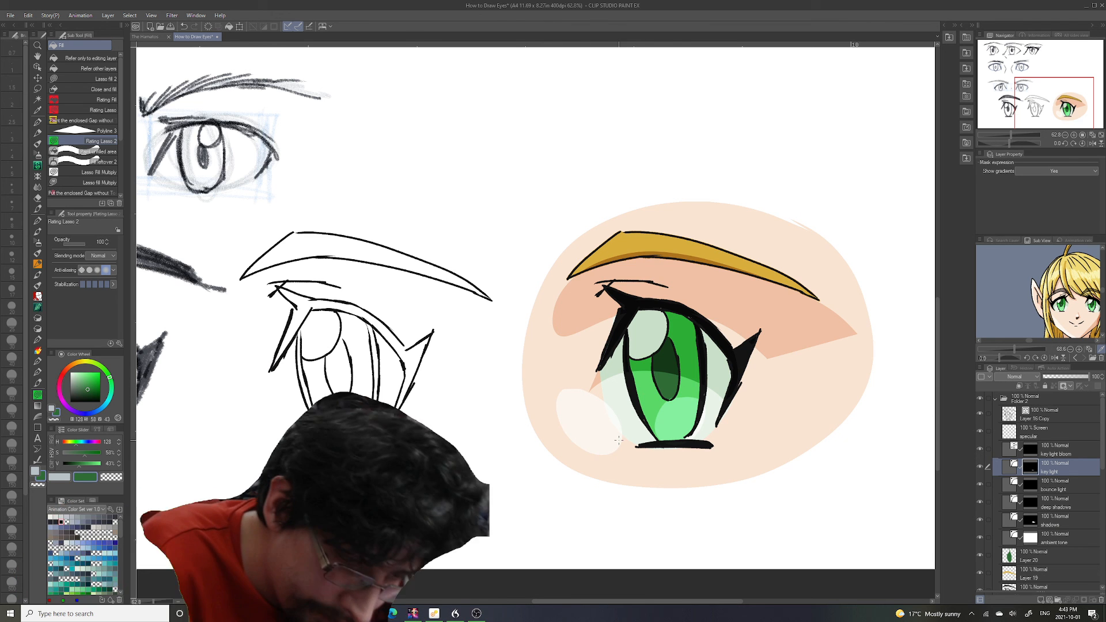
left_click(1053, 451)
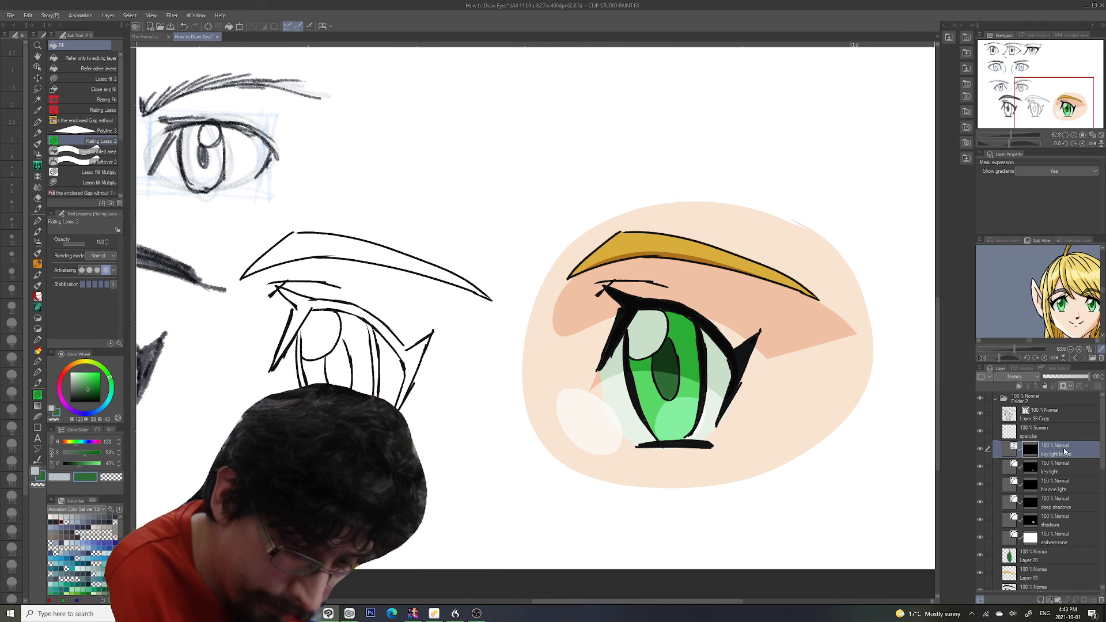
- Zoom out to review the whole page of eye drawings
left_click_drag(1014, 137, 1010, 136)
left_click(1013, 135)
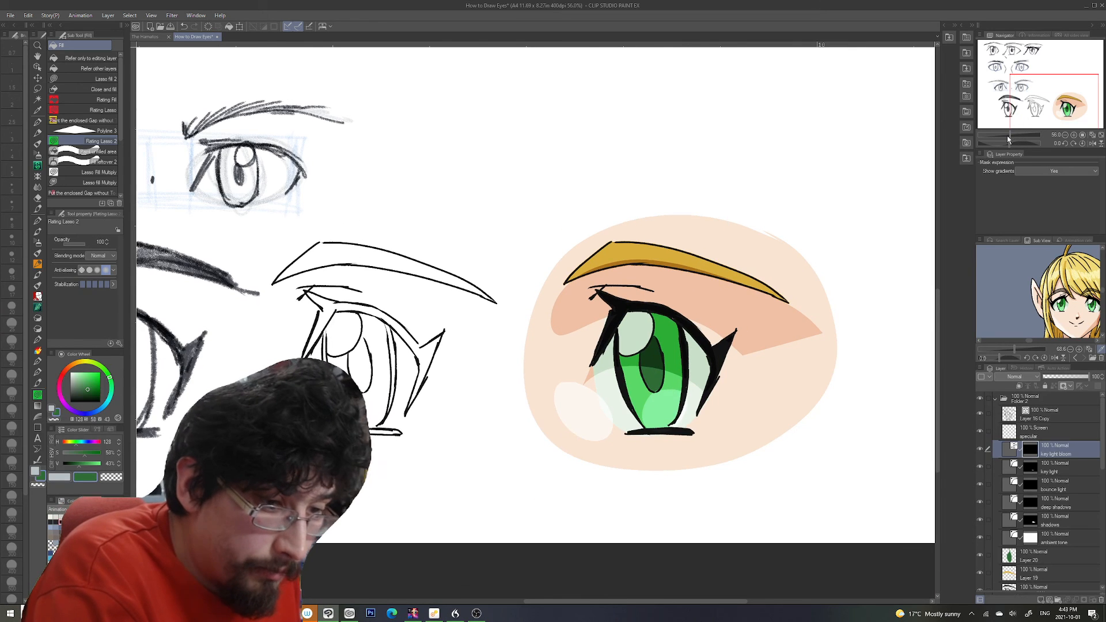
left_click(1008, 137)
left_click_drag(1035, 105, 1017, 85)
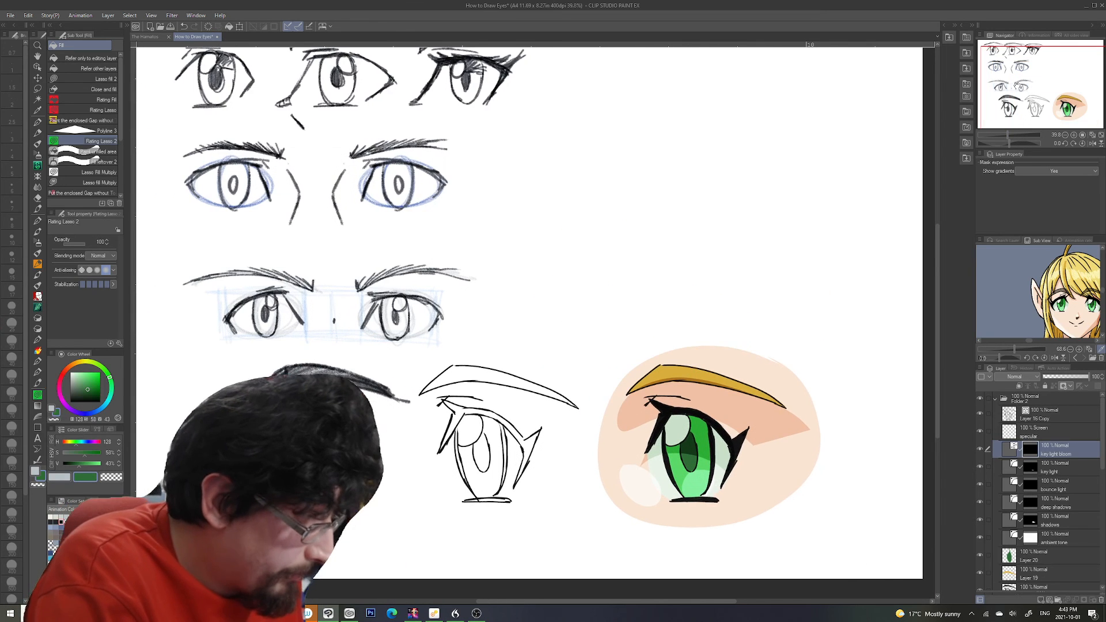
left_click(1002, 136)
left_click_drag(1020, 94, 1020, 85)
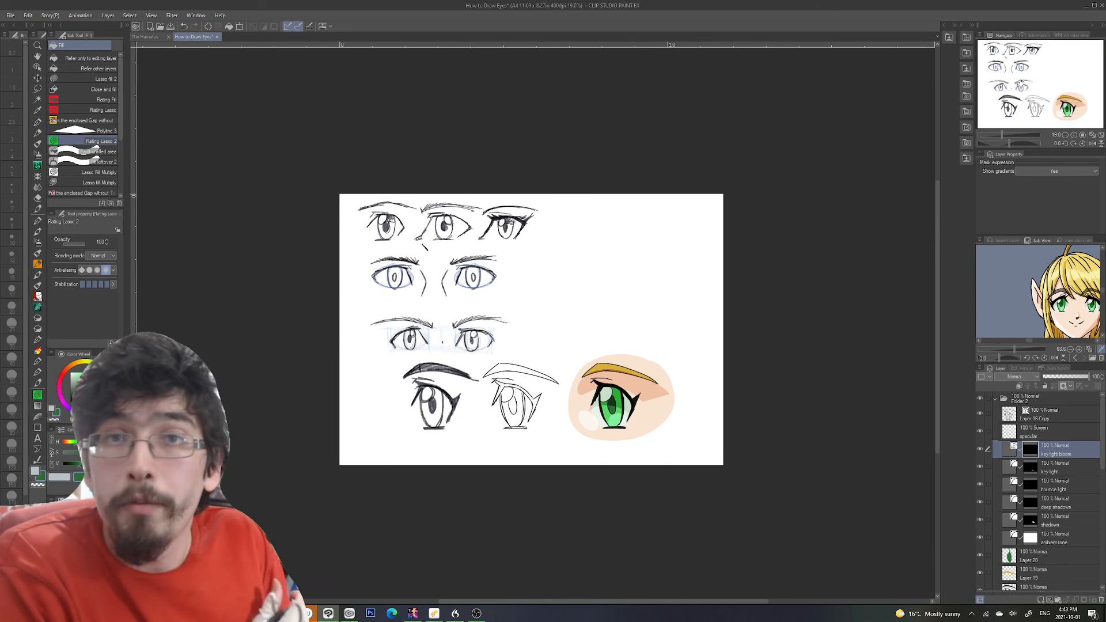